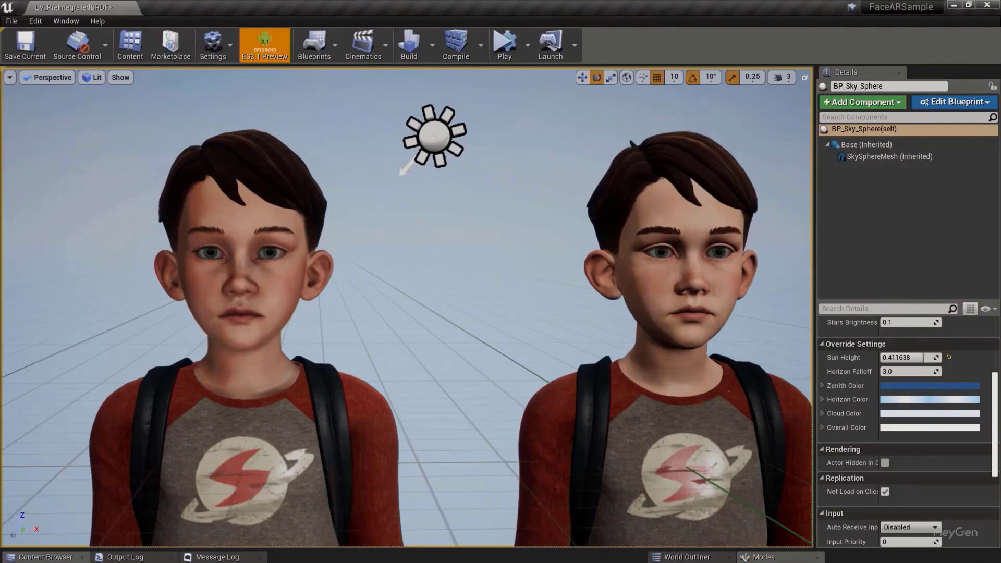
Rotate BP_MainLight to relight the faces, then select the left boy's KiteBoy_FaceRig component
{"action": "left_click", "coordinate": [425, 155]}
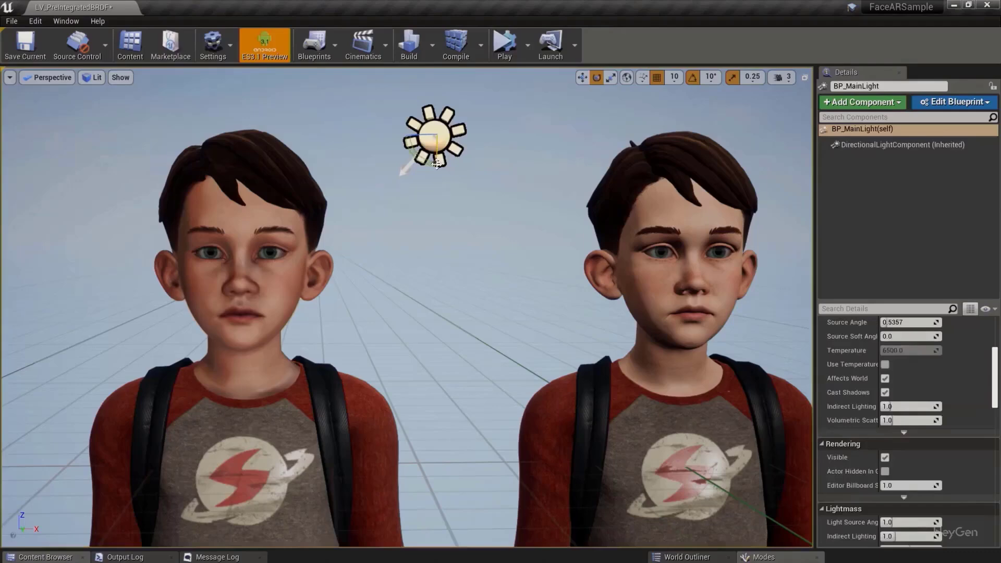
{"action": "left_click_drag", "start_coordinate": [422, 137], "coordinate": [436, 96]}
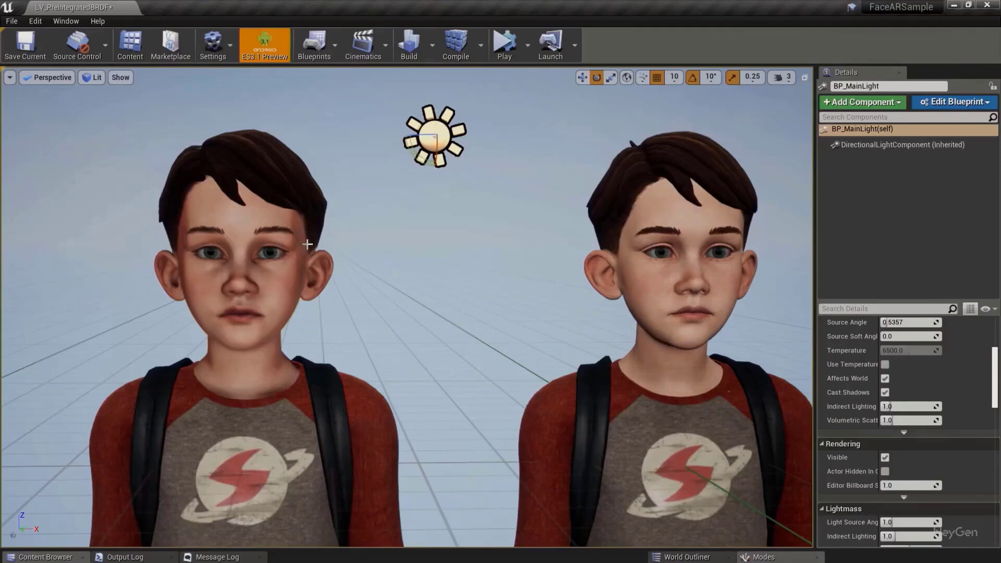
{"action": "left_click", "coordinate": [307, 245]}
{"action": "left_click", "coordinate": [862, 168]}
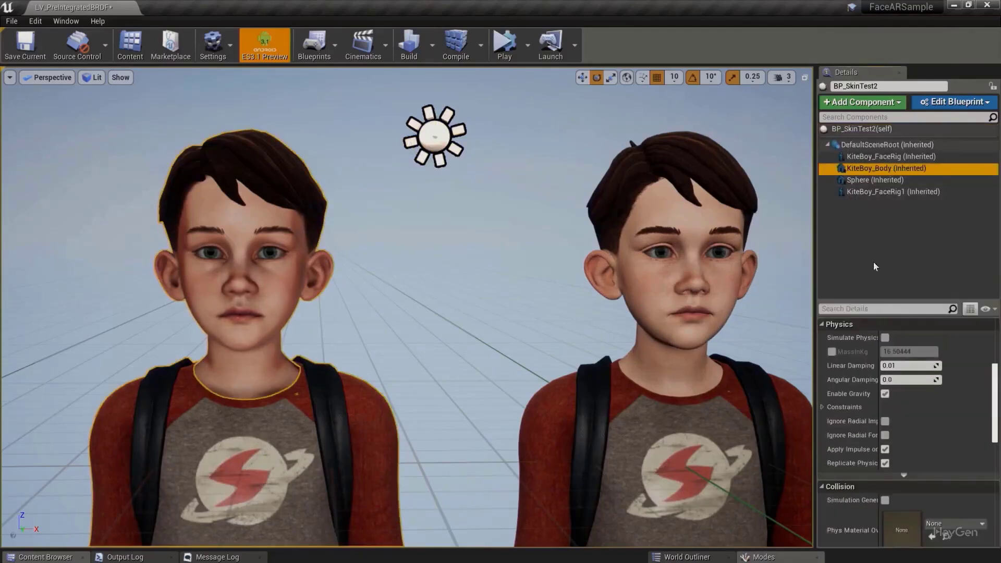
{"action": "scroll", "coordinate": [902, 355], "scroll_direction": "down", "scroll_amount": 5}
{"action": "left_click", "coordinate": [886, 156]}
{"action": "scroll", "coordinate": [931, 398], "scroll_direction": "down", "scroll_amount": 10}
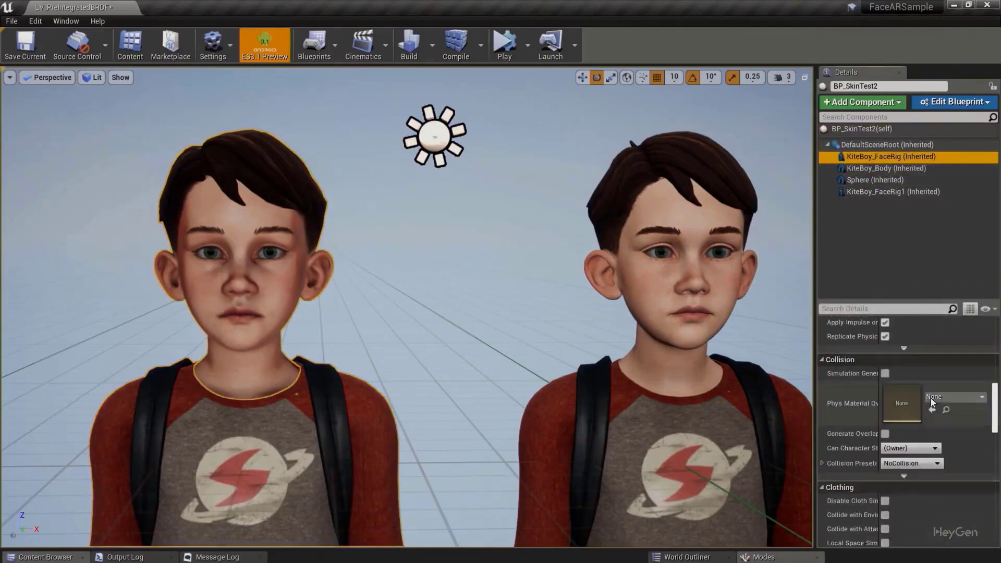
{"action": "scroll", "coordinate": [930, 398], "scroll_direction": "up", "scroll_amount": 8}
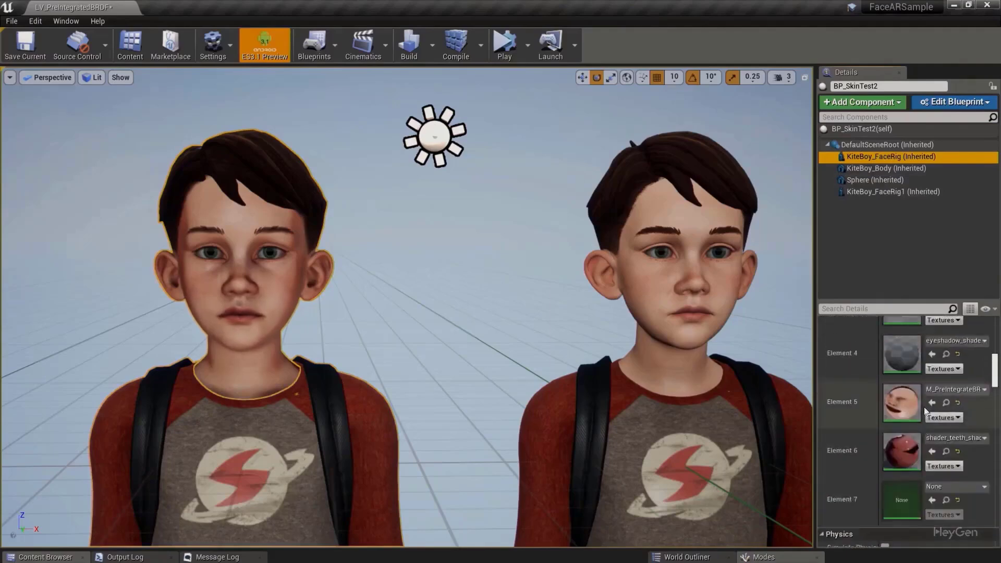
Open the face's Element 5 skin material and lower its NdotH Exp and BRDF_V values
{"action": "double_click", "coordinate": [909, 458]}
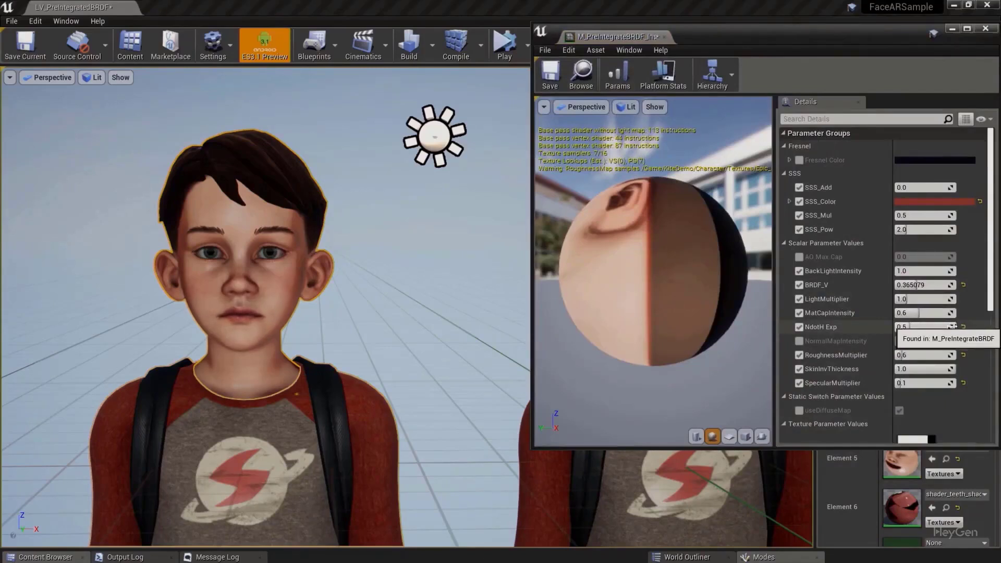
{"action": "mouse_move", "coordinate": [950, 327]}
{"action": "left_mouse_down"}
{"action": "mouse_move", "coordinate": [910, 327]}
{"action": "mouse_move", "coordinate": [981, 327]}
{"action": "mouse_move", "coordinate": [936, 326]}
{"action": "mouse_move", "coordinate": [952, 314]}
{"action": "left_mouse_up"}
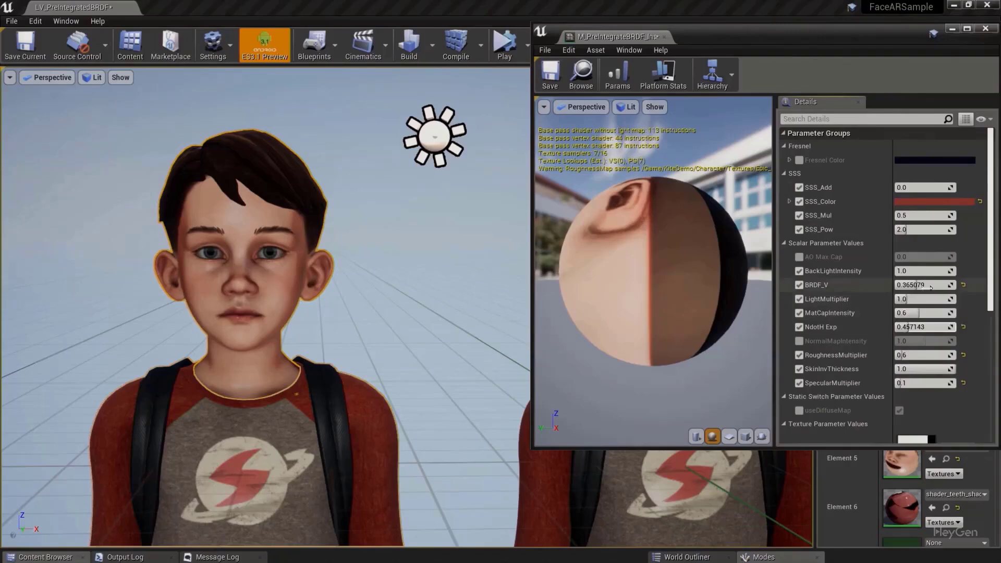
{"action": "left_click_drag", "start_coordinate": [957, 284], "coordinate": [904, 285]}
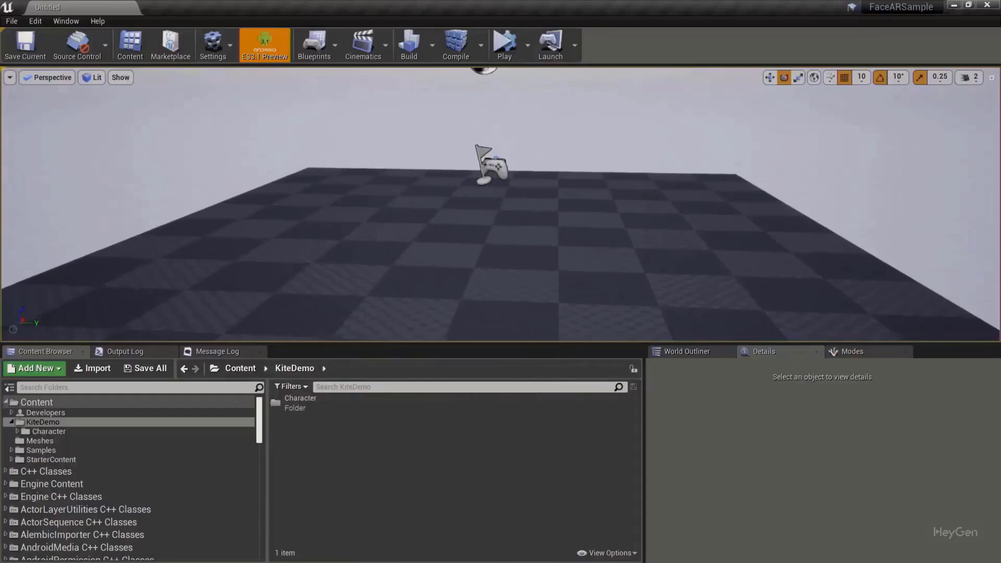
Filter the Content Browser to skeletal meshes across the whole Content folder
{"action": "key", "text": "w"}
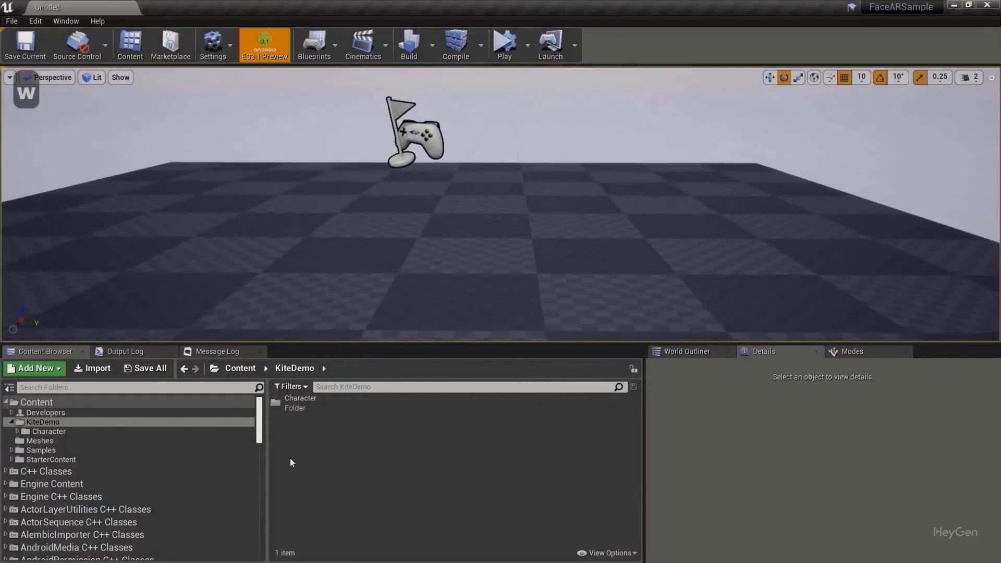
{"action": "left_click", "coordinate": [277, 389]}
{"action": "left_click", "coordinate": [277, 66]}
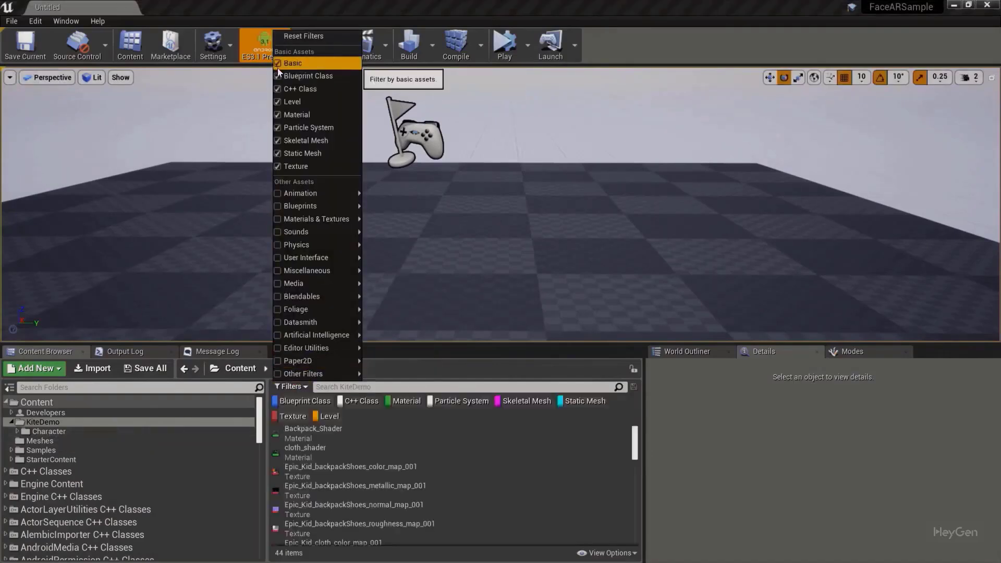
{"action": "left_click", "coordinate": [313, 414]}
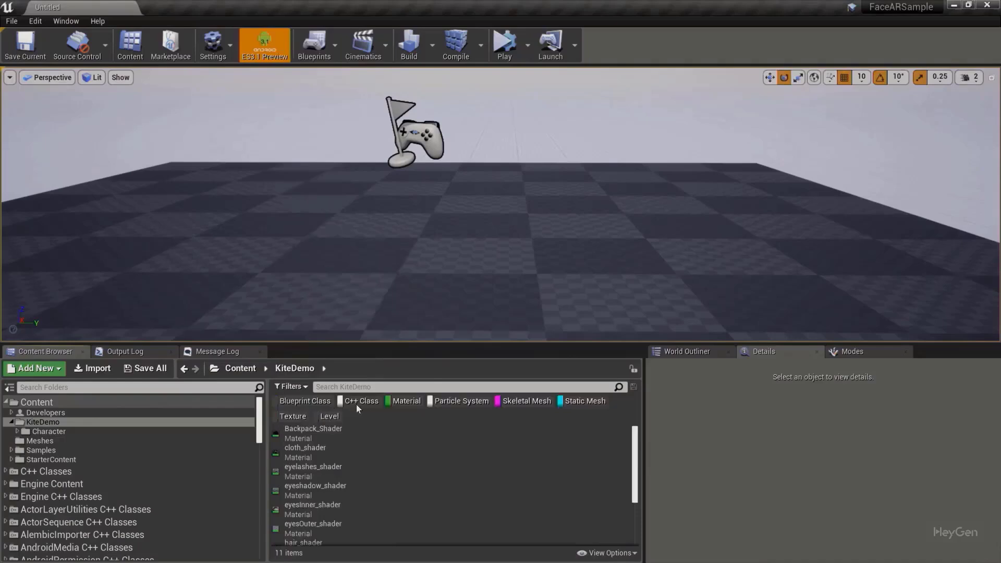
{"action": "left_click", "coordinate": [388, 401]}
{"action": "left_click", "coordinate": [560, 401]}
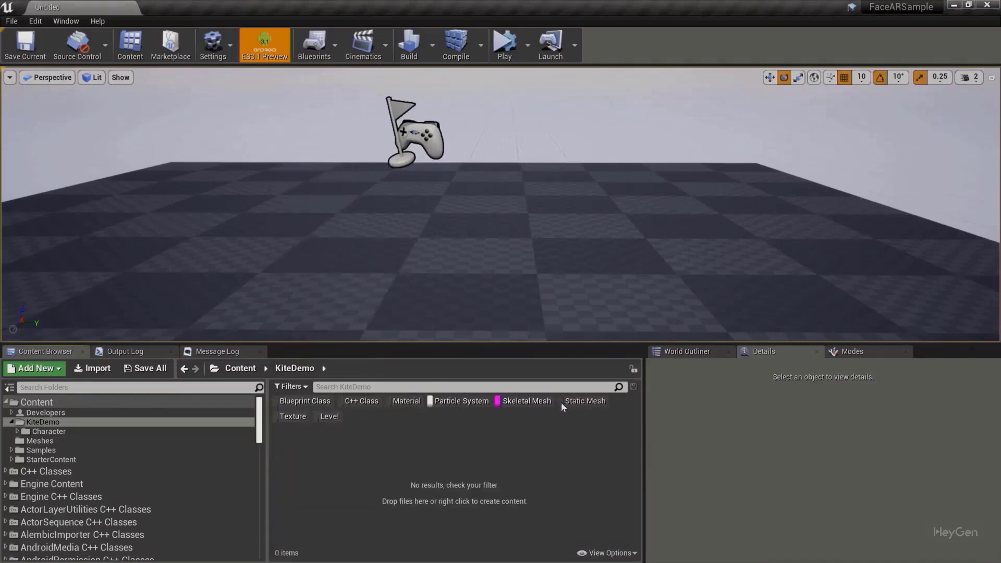
{"action": "left_click", "coordinate": [73, 404]}
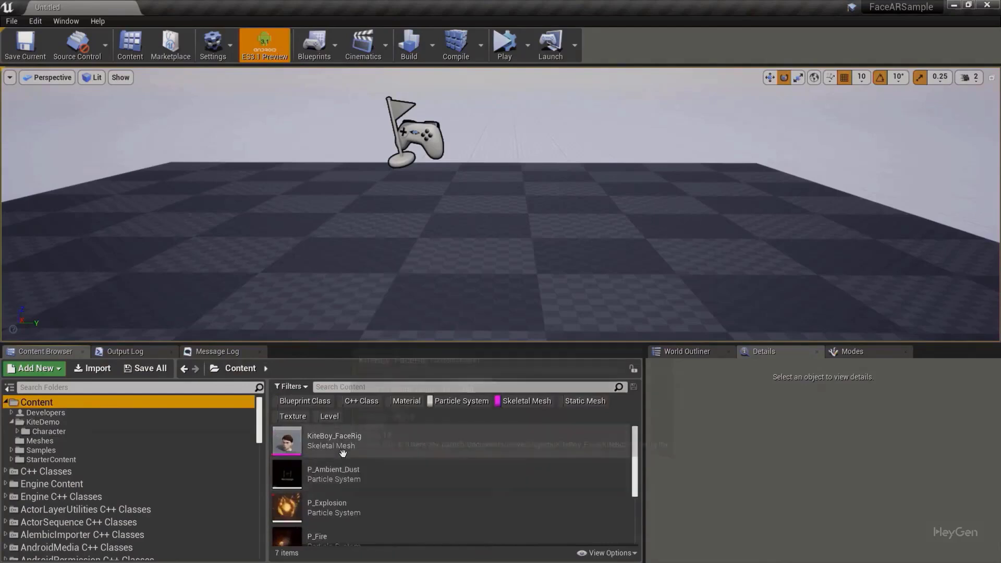
Place the KiteBoy_FaceRig skeletal mesh into the level and frame the view on it
{"action": "left_click", "coordinate": [287, 442]}
{"action": "left_click_drag", "start_coordinate": [287, 443], "coordinate": [384, 298]}
{"action": "key", "text": "f"}
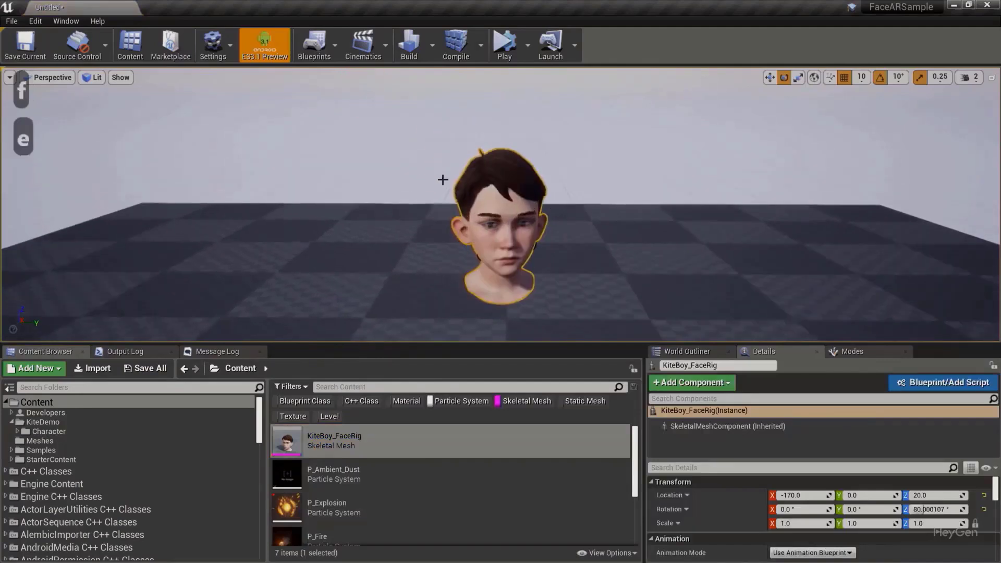
{"action": "key", "text": "w"}
{"action": "scroll", "coordinate": [500, 203], "scroll_direction": "up", "scroll_amount": 4}
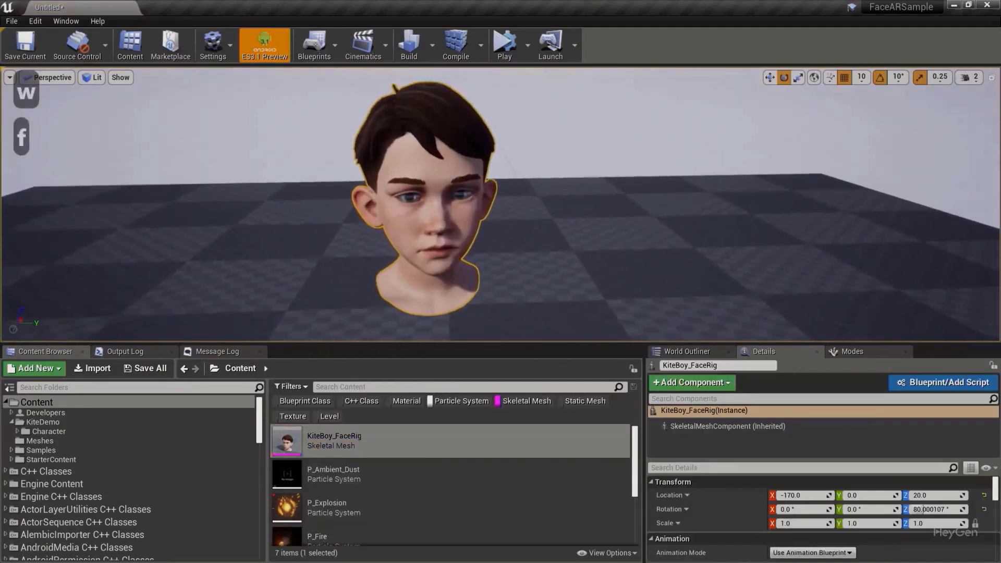
{"action": "right_click_drag", "start_coordinate": [501, 203], "coordinate": [558, 188]}
{"action": "key", "text": "s"}
{"action": "key", "text": "w"}
{"action": "key", "text": "s"}
{"action": "right_click_drag", "start_coordinate": [486, 304], "coordinate": [487, 304]}
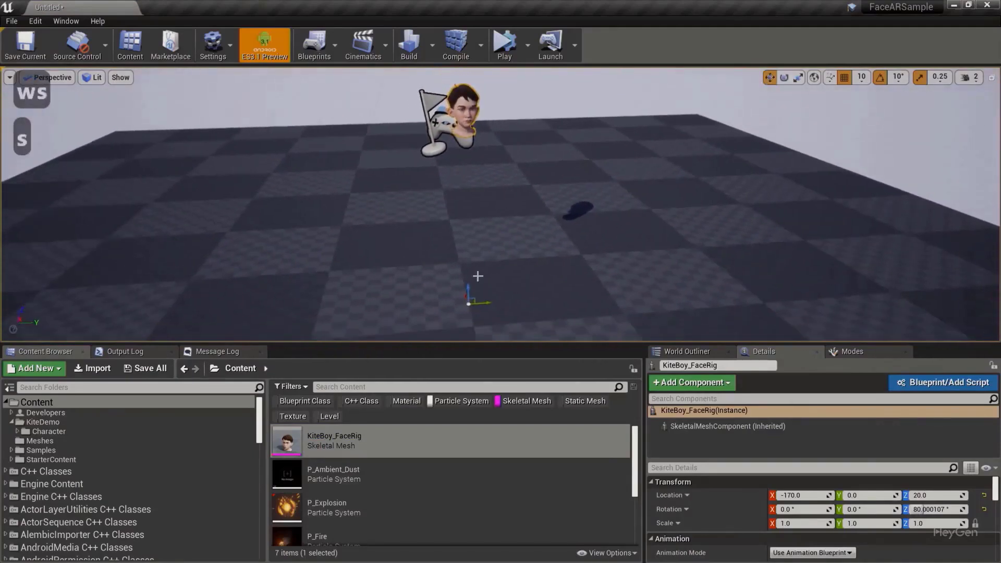
Duplicate the head and place the copy beside it at Y 30
{"action": "left_click_drag", "start_coordinate": [488, 304], "coordinate": [532, 304], "text": "alt"}
{"action": "key", "text": "f"}
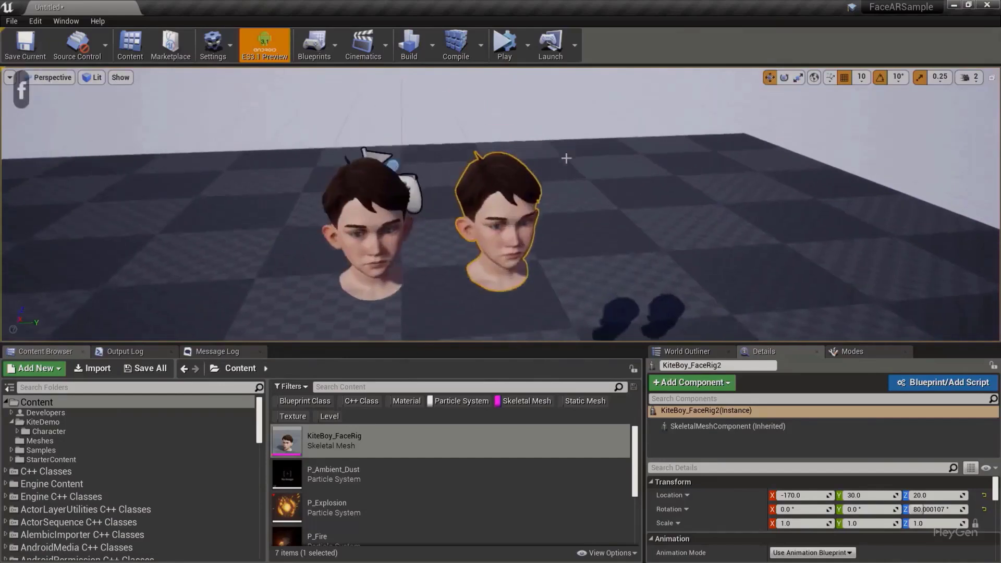
{"action": "left_click_drag", "start_coordinate": [532, 303], "coordinate": [509, 303], "text": "alt"}
Clear the asset type filters and browse to the empty EpicLive folder
{"action": "left_click", "coordinate": [459, 401]}
{"action": "left_click", "coordinate": [503, 401]}
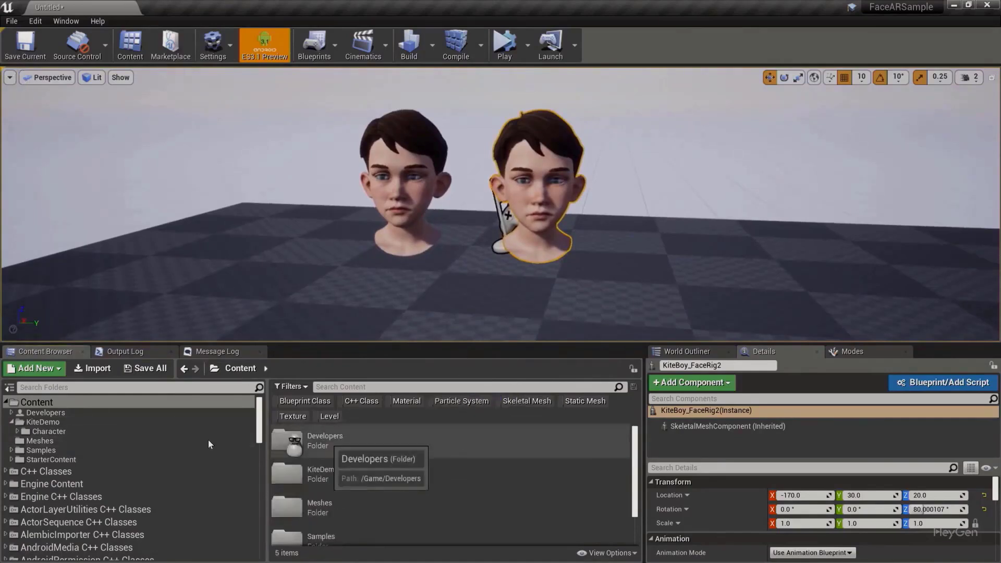
{"action": "left_click", "coordinate": [68, 431]}
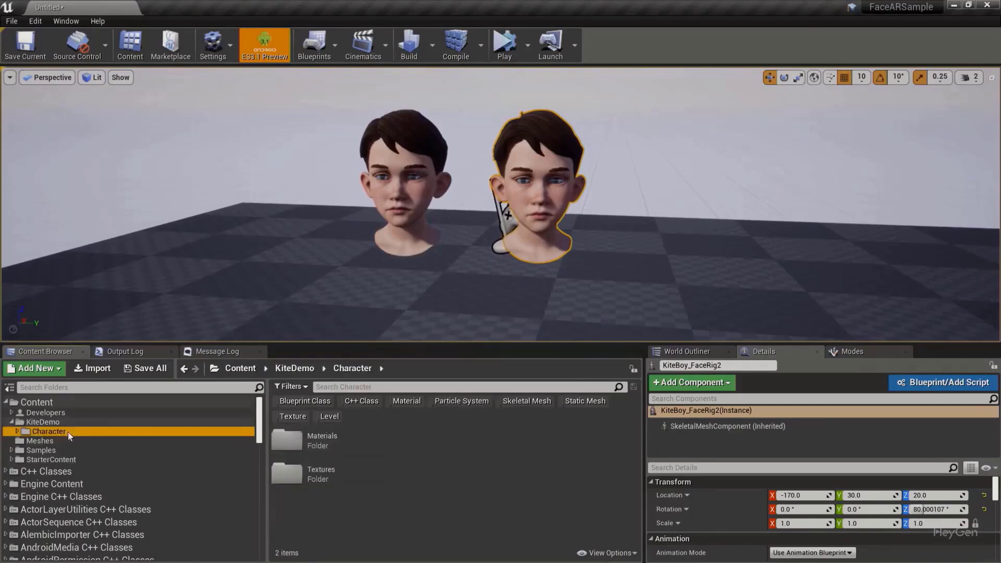
{"action": "left_click", "coordinate": [68, 456]}
{"action": "left_click", "coordinate": [67, 450]}
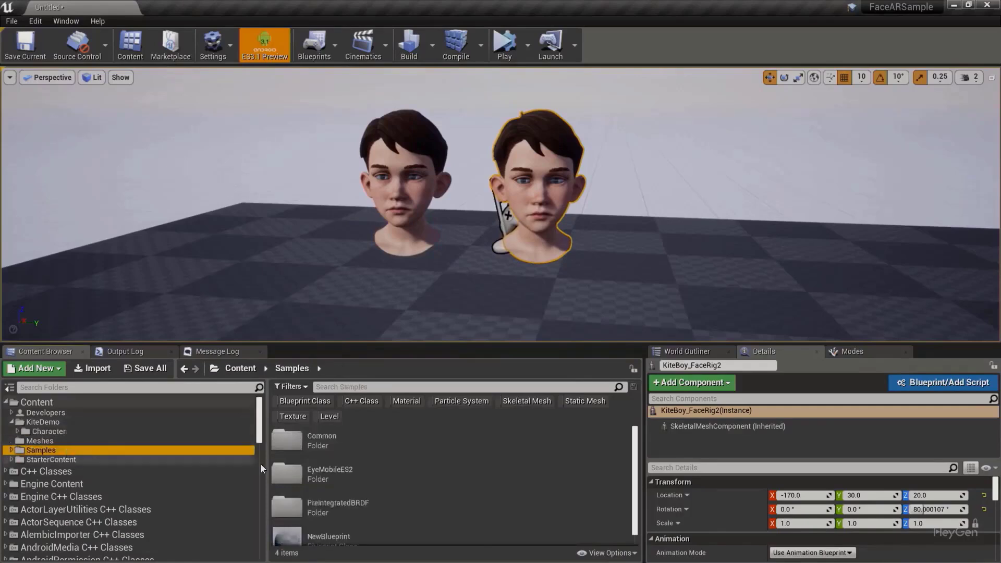
{"action": "double_click", "coordinate": [326, 506]}
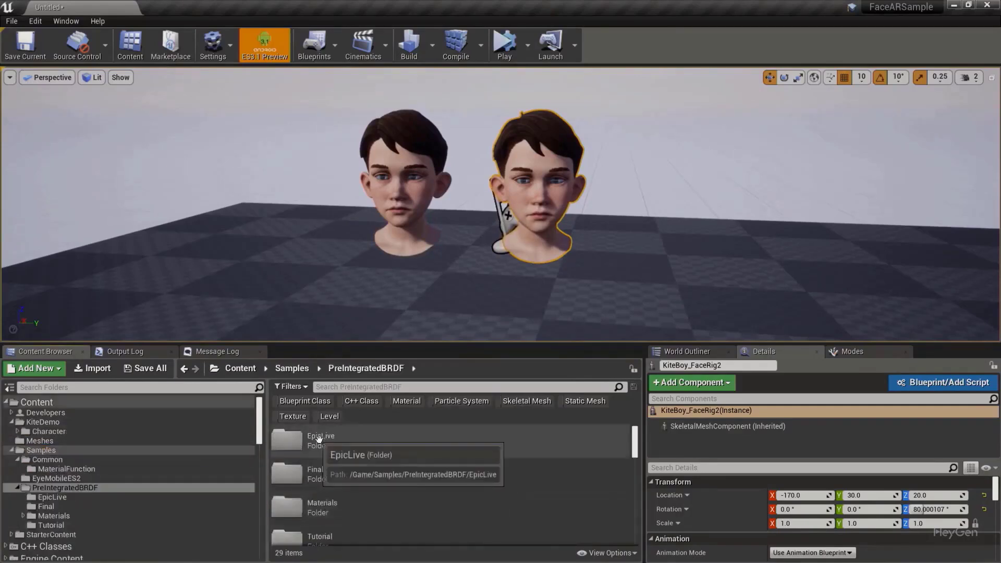
{"action": "double_click", "coordinate": [320, 442]}
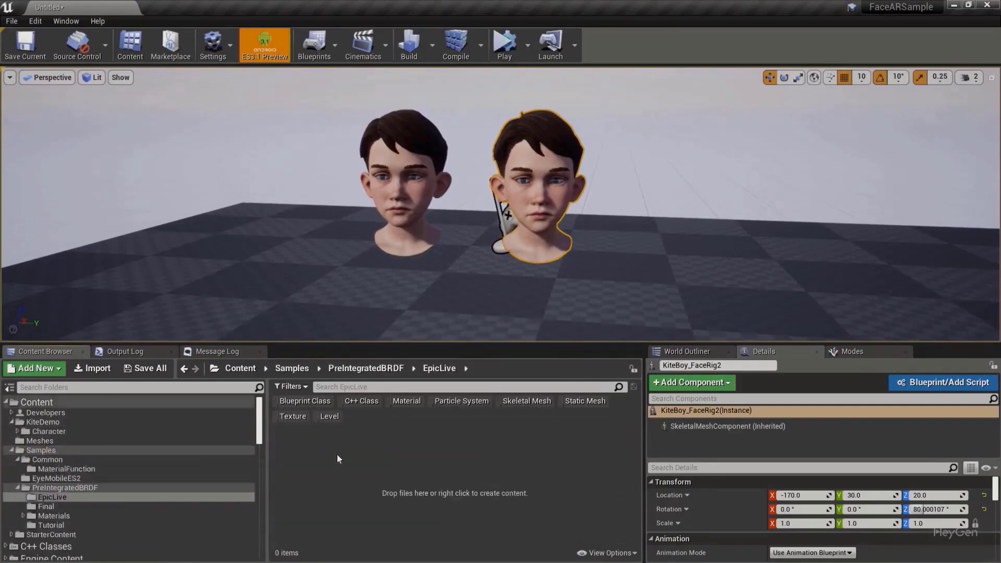
Create a new material named M_MobileSkin in EpicLive
{"action": "right_click", "coordinate": [365, 486]}
{"action": "left_click", "coordinate": [401, 241]}
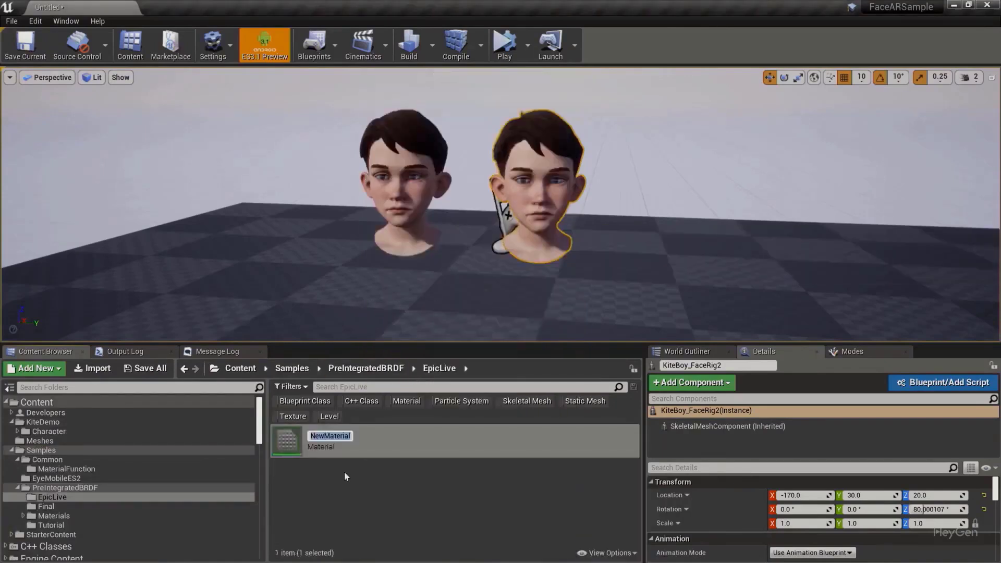
{"action": "type", "text": "M_"}
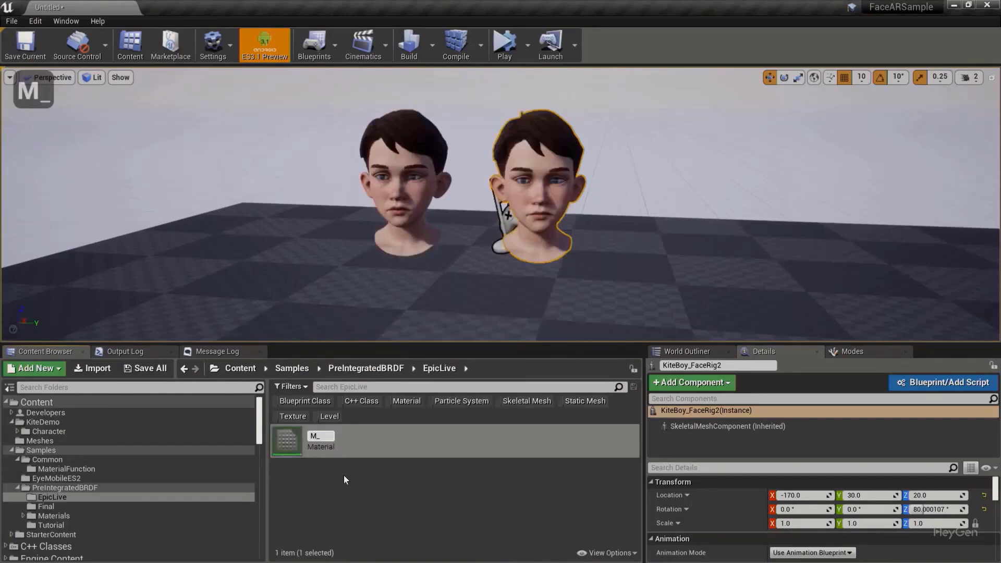
{"action": "type", "text": "MobileSkin"}
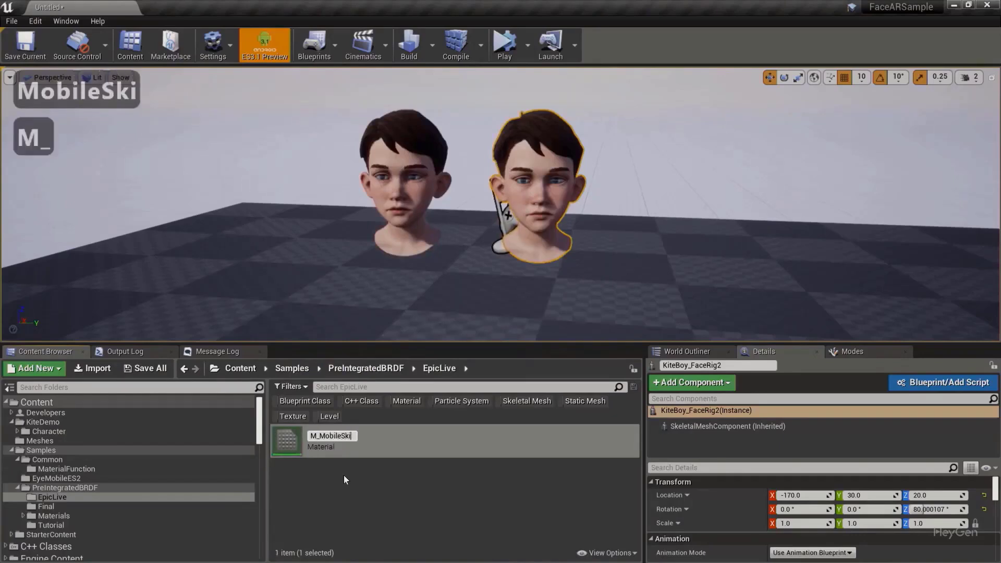
{"action": "key", "text": "Return"}
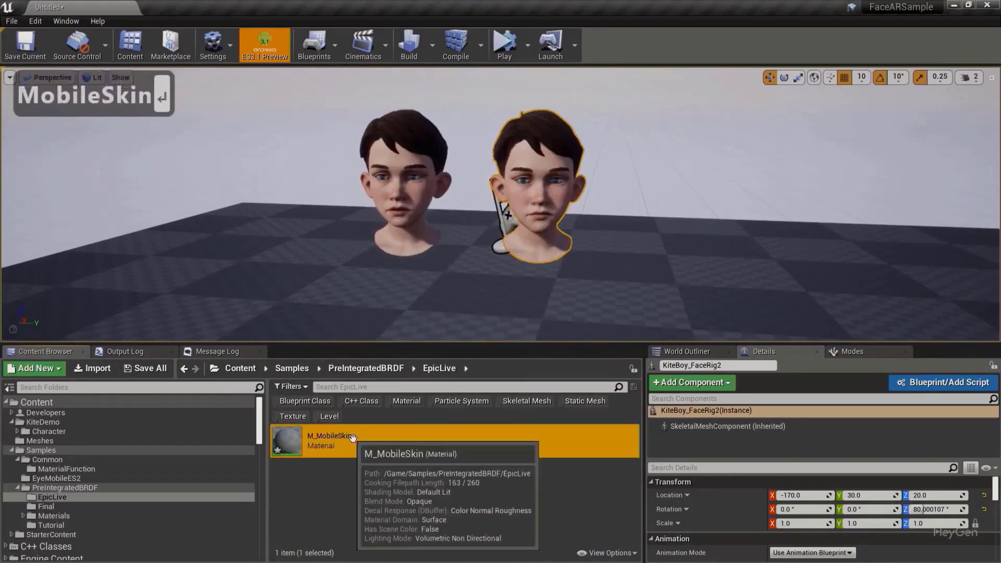
Create the M_MobileSkin_Inst material instance and apply it to the right-hand head
{"action": "right_click", "coordinate": [354, 439]}
{"action": "left_click", "coordinate": [412, 170]}
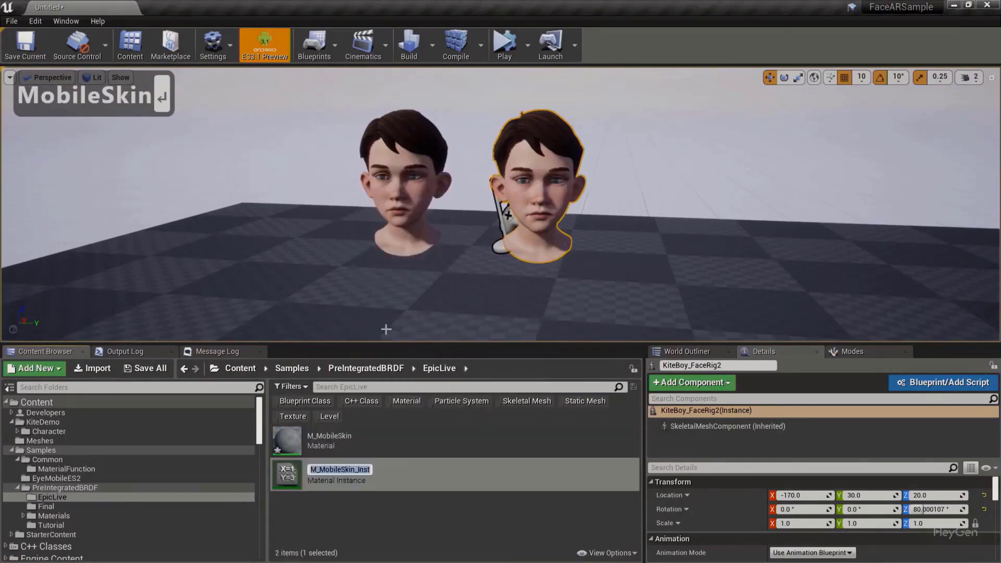
{"action": "left_click", "coordinate": [290, 476]}
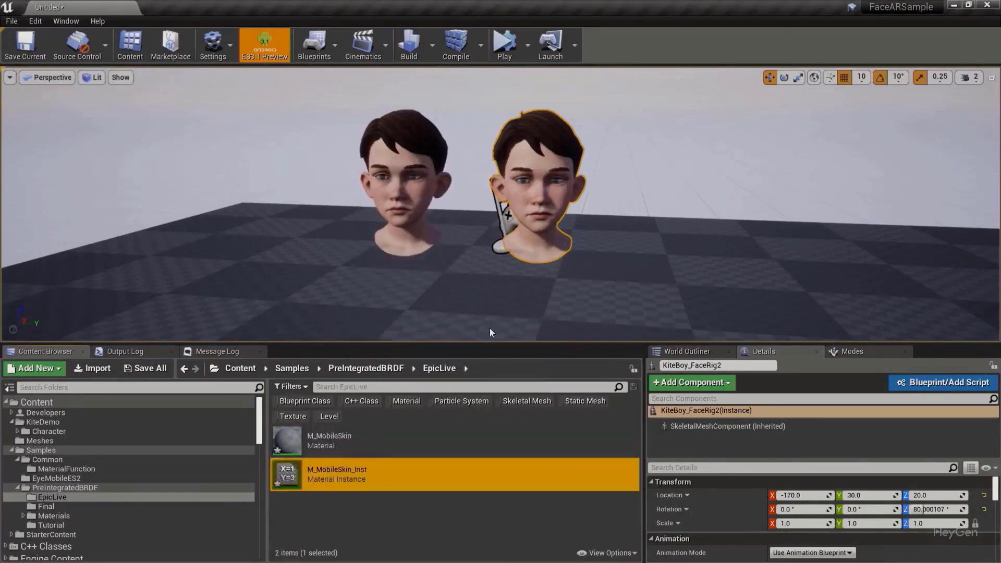
{"action": "left_click_drag", "start_coordinate": [359, 474], "coordinate": [539, 208]}
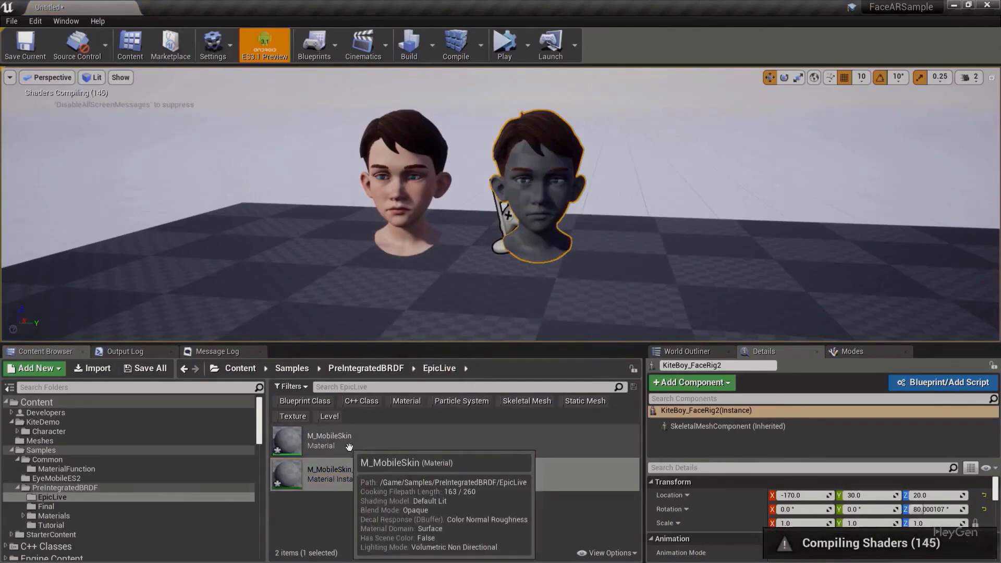
{"action": "left_click", "coordinate": [477, 430]}
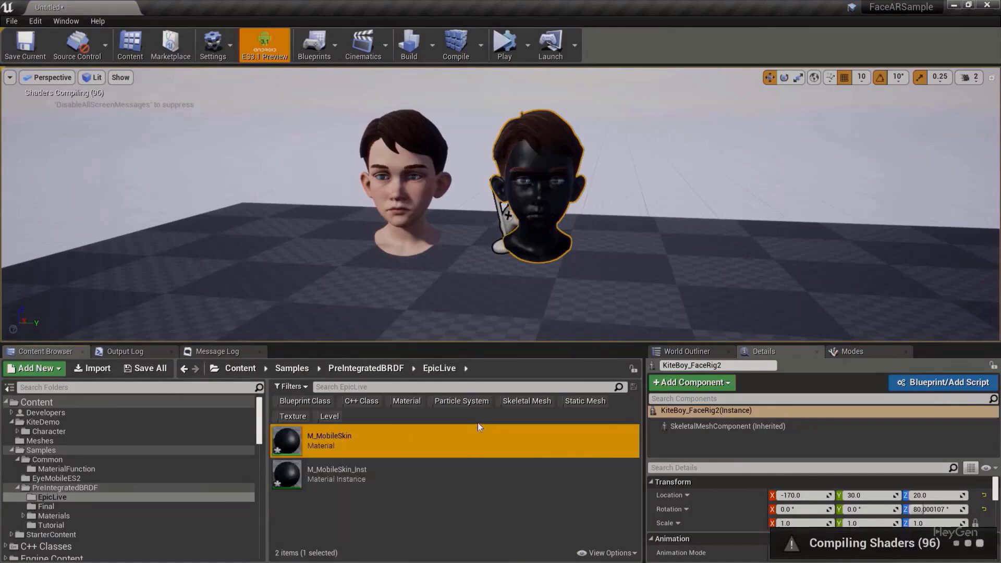
Open M_MobileSkin in a full-screen material editor and move the result node right
{"action": "double_click", "coordinate": [328, 441]}
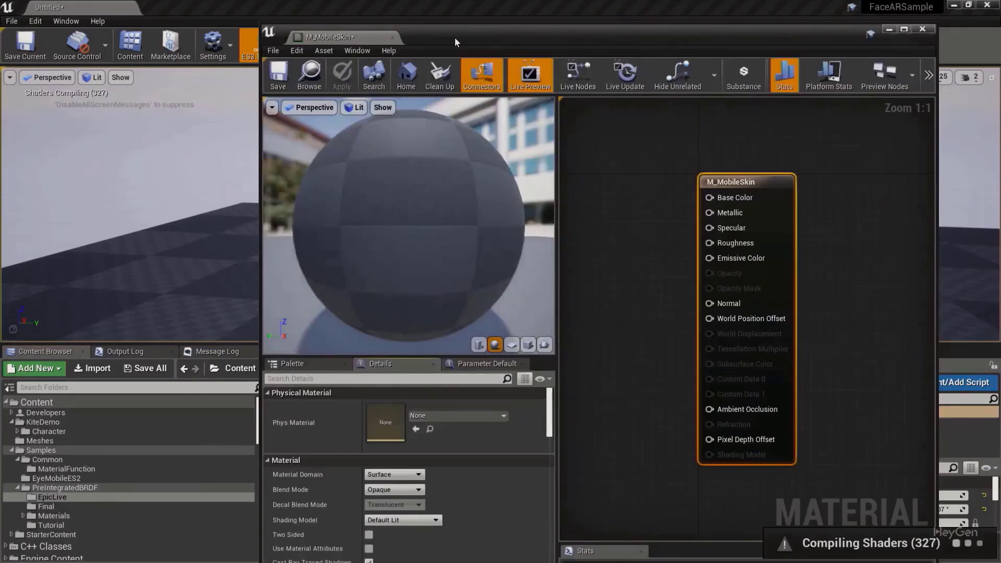
{"action": "double_click", "coordinate": [455, 37]}
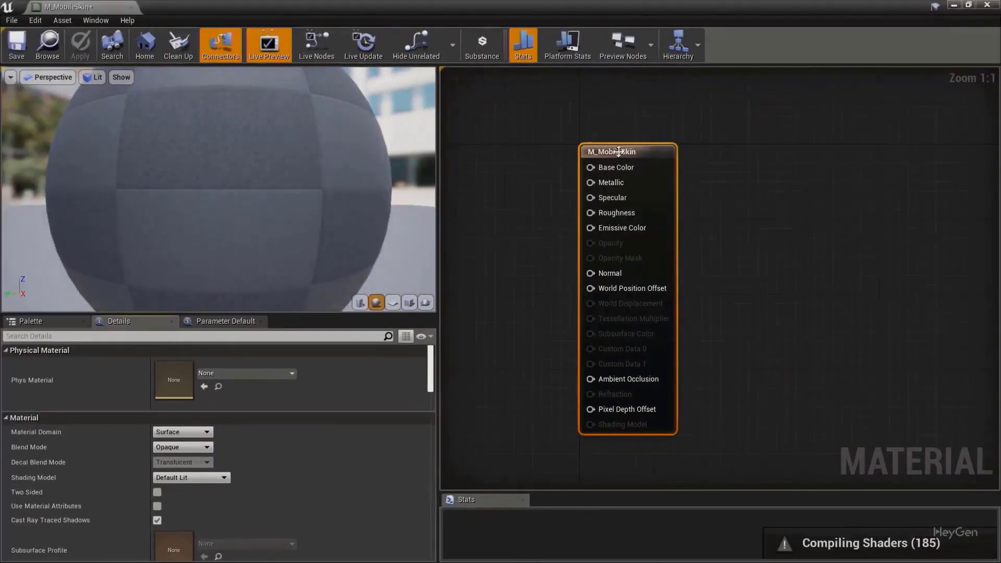
{"action": "left_click_drag", "start_coordinate": [618, 152], "coordinate": [787, 152]}
{"action": "left_click", "coordinate": [523, 295]}
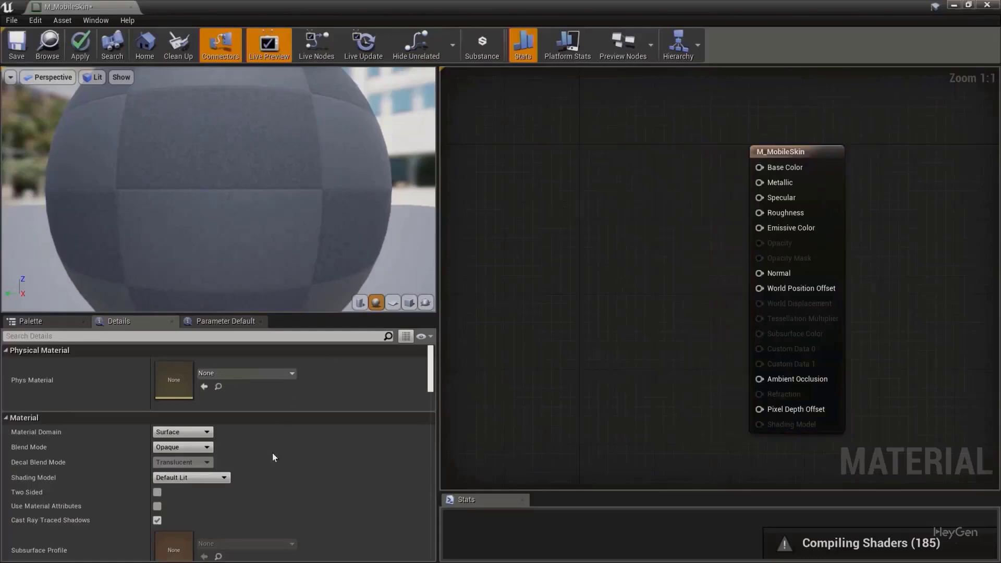
Set the material's Shading Model to Unlit and make room in the graph for new nodes
{"action": "left_click", "coordinate": [173, 478]}
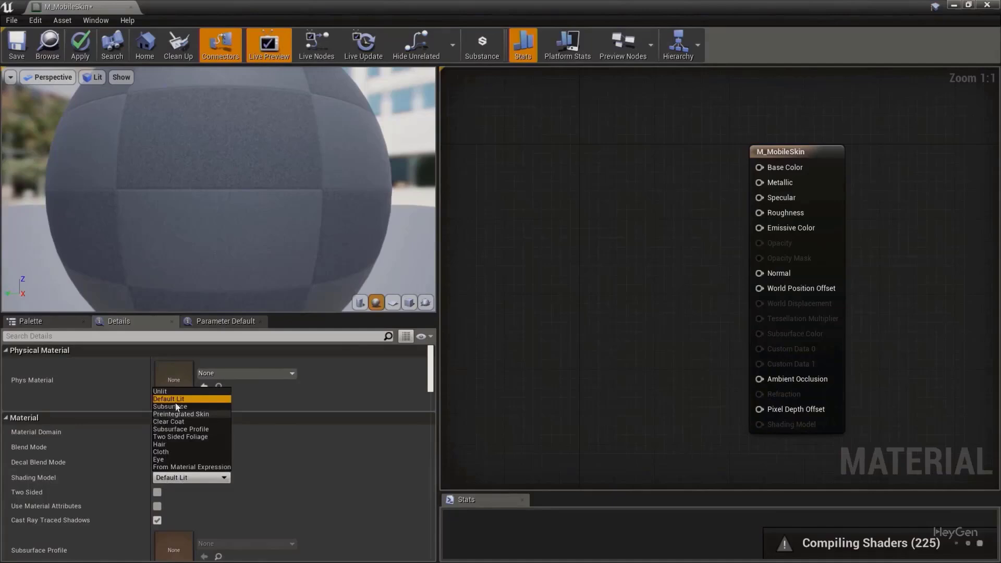
{"action": "left_click", "coordinate": [164, 393]}
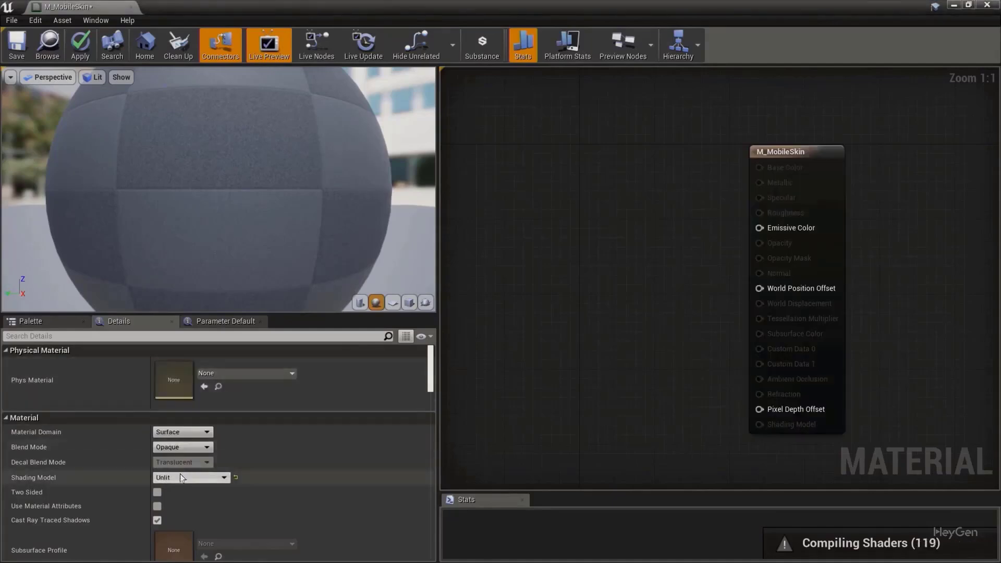
{"action": "left_click", "coordinate": [792, 152]}
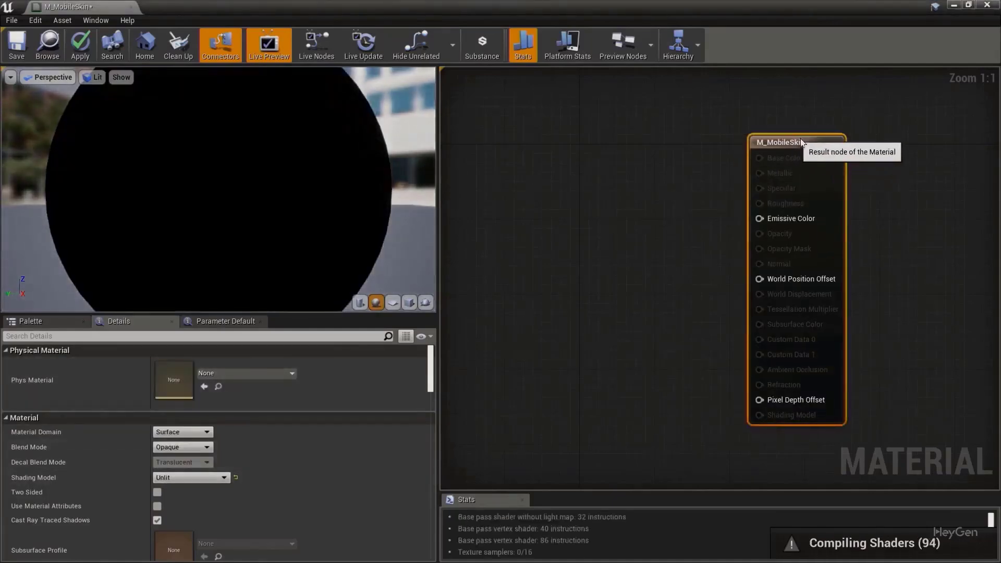
{"action": "left_click_drag", "start_coordinate": [792, 151], "coordinate": [801, 133]}
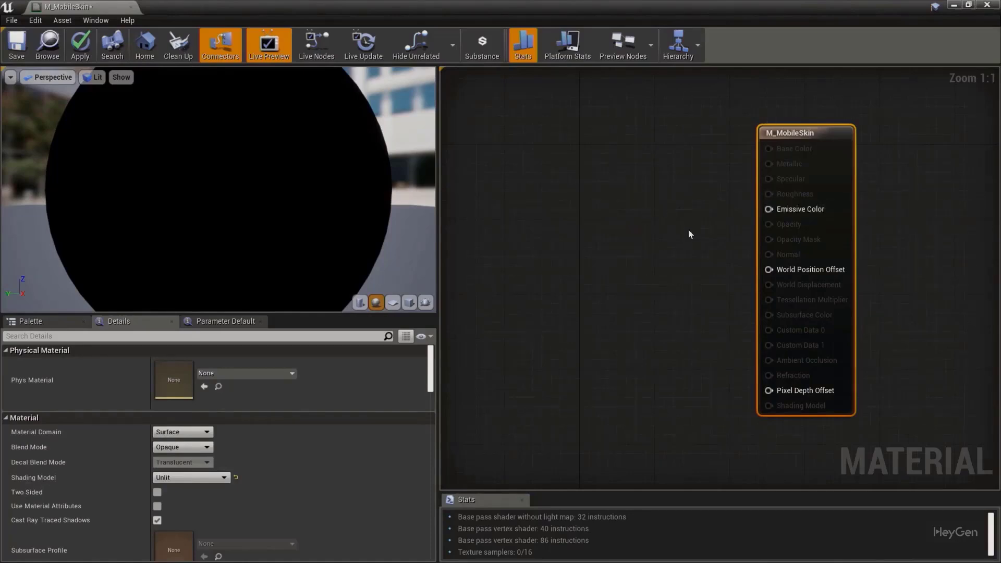
{"action": "right_click_drag", "start_coordinate": [560, 217], "coordinate": [590, 258]}
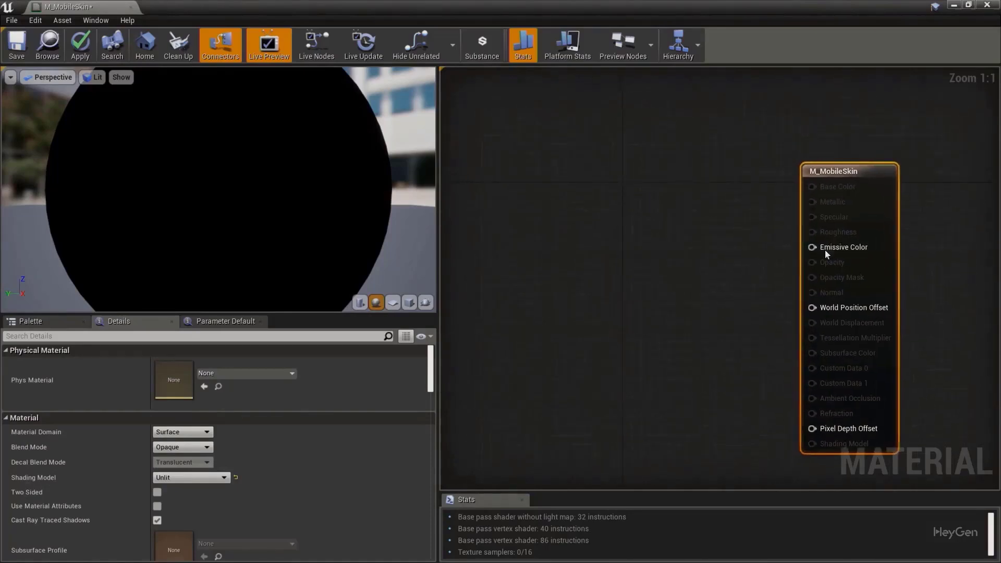
{"action": "right_click", "coordinate": [576, 251]}
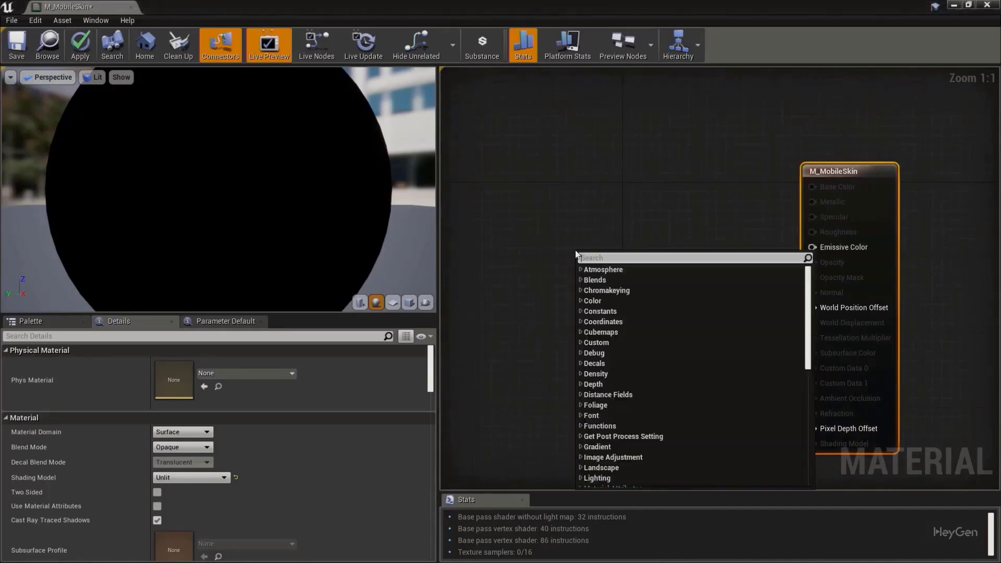
Add a Texture Sample node and wire its RGB output into Emissive Color
{"action": "type", "text": "sam"}
{"action": "key", "text": "ctrl+a"}
{"action": "type", "text": "text"}
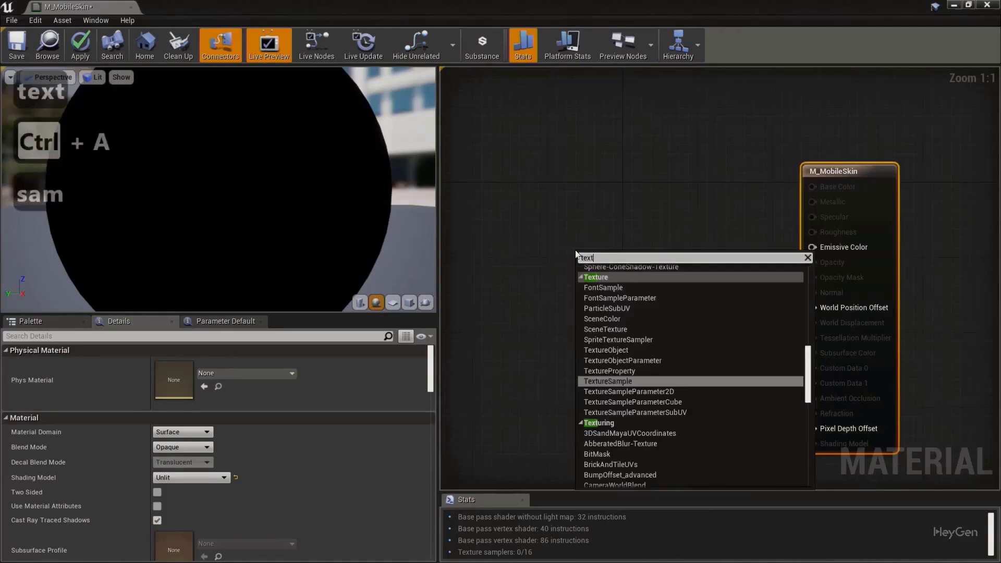
{"action": "type", "text": "ure"}
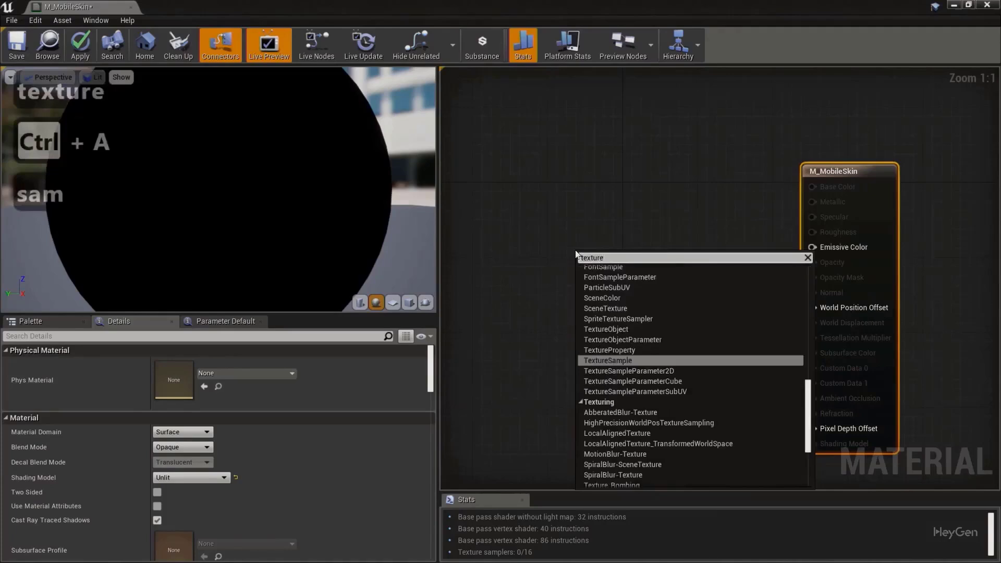
{"action": "left_click", "coordinate": [621, 365]}
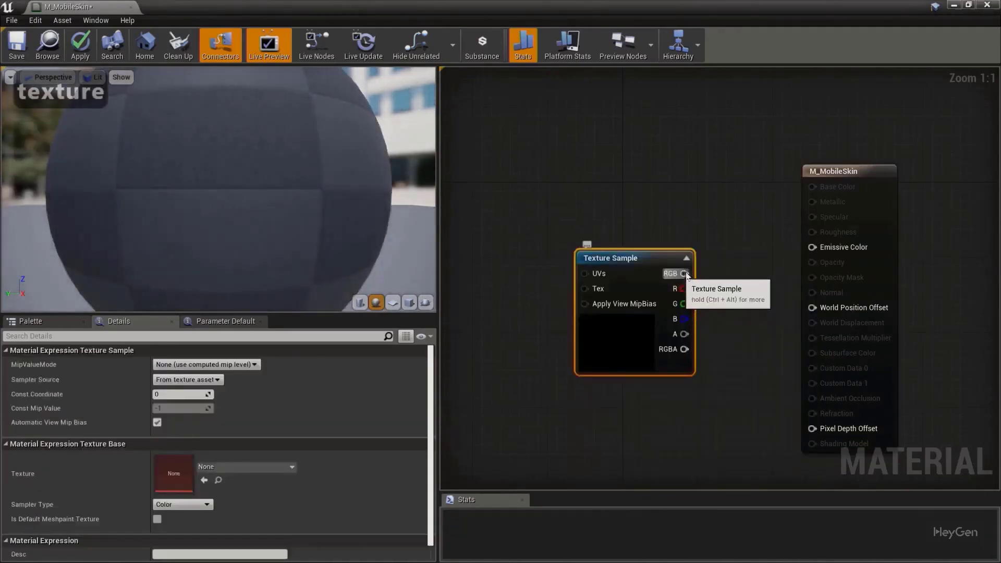
{"action": "left_click_drag", "start_coordinate": [686, 274], "coordinate": [812, 247]}
{"action": "left_click_drag", "start_coordinate": [586, 310], "coordinate": [587, 299]}
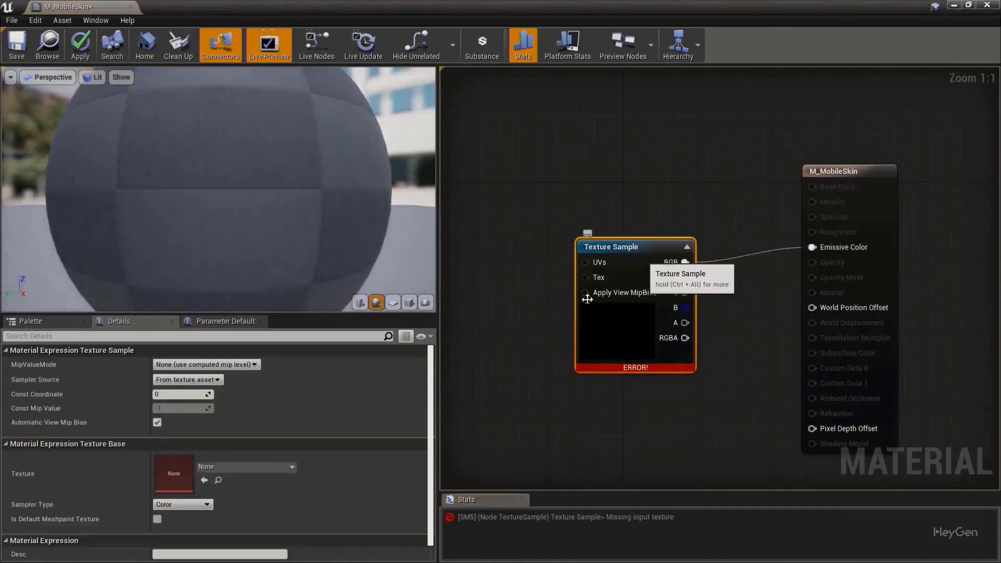
Search the node's texture picker for 'epic head' to find the Epic_Kid_head textures
{"action": "left_click", "coordinate": [243, 465]}
{"action": "type", "text": "epic"}
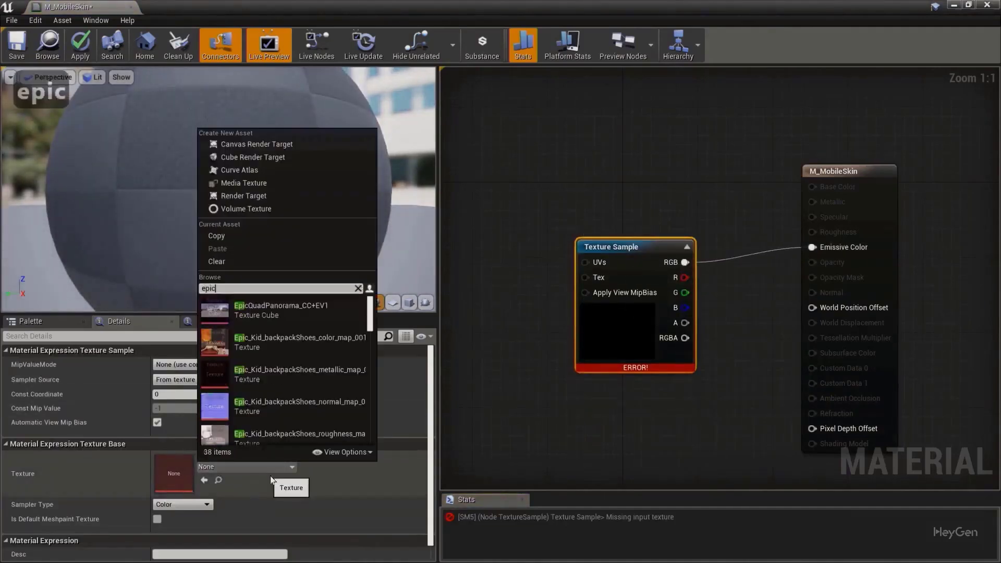
{"action": "key", "text": "ctrl+a"}
{"action": "type", "text": "ep"}
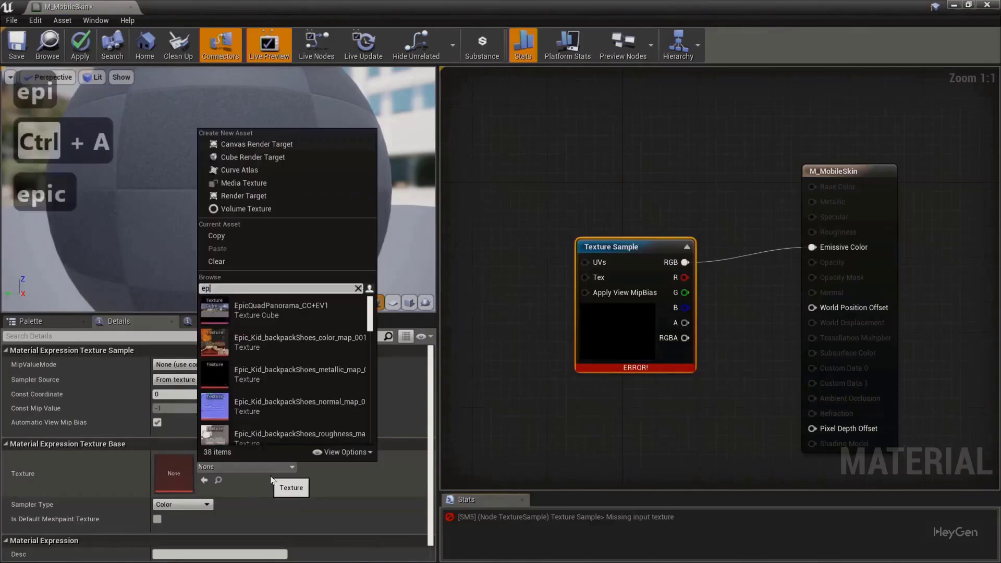
{"action": "type", "text": "ic face"}
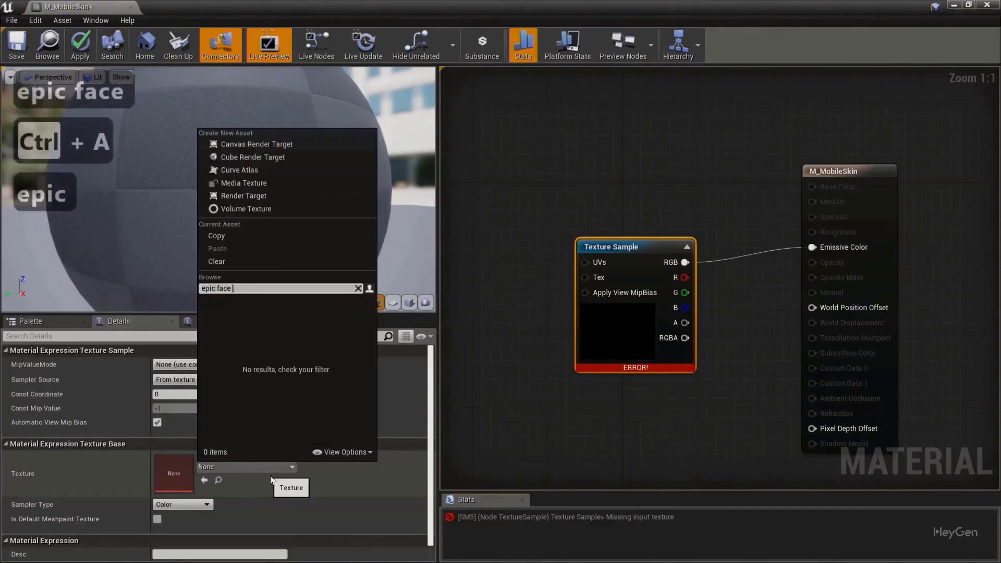
{"action": "key", "text": "ctrl+a"}
{"action": "type", "text": "epic "}
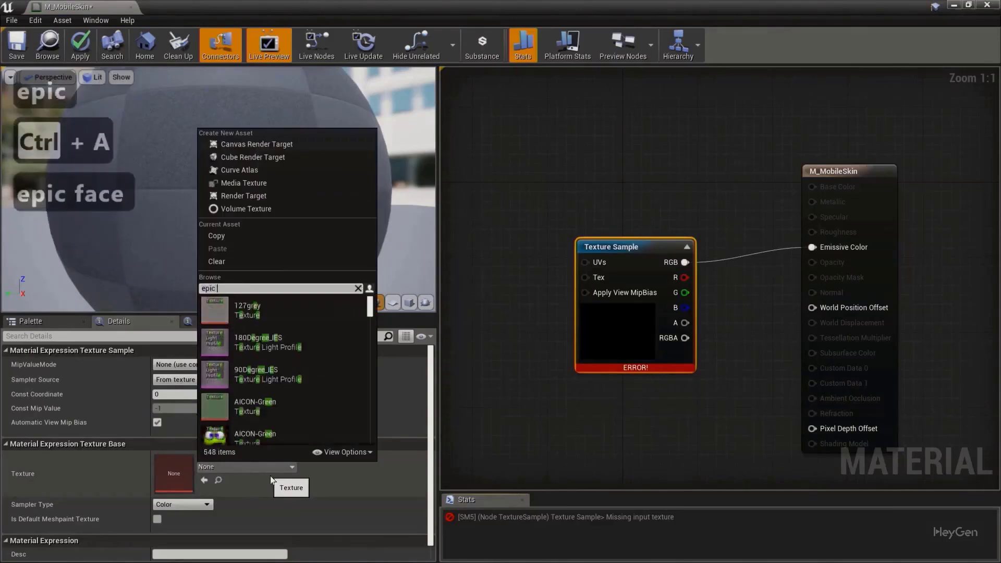
{"action": "type", "text": "head"}
{"action": "scroll", "coordinate": [282, 383], "scroll_direction": "down", "scroll_amount": 1}
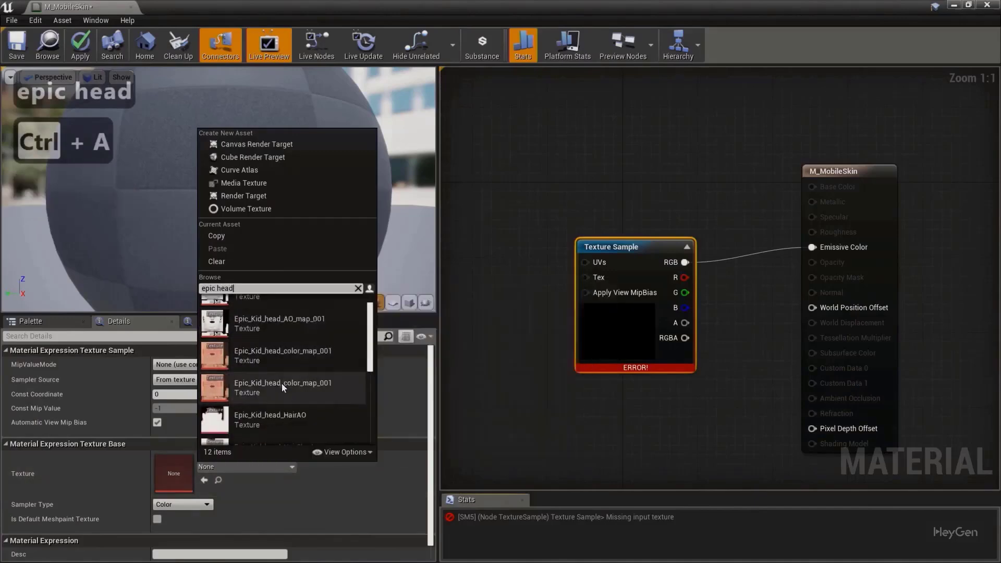
{"action": "scroll", "coordinate": [281, 383], "scroll_direction": "down", "scroll_amount": 1}
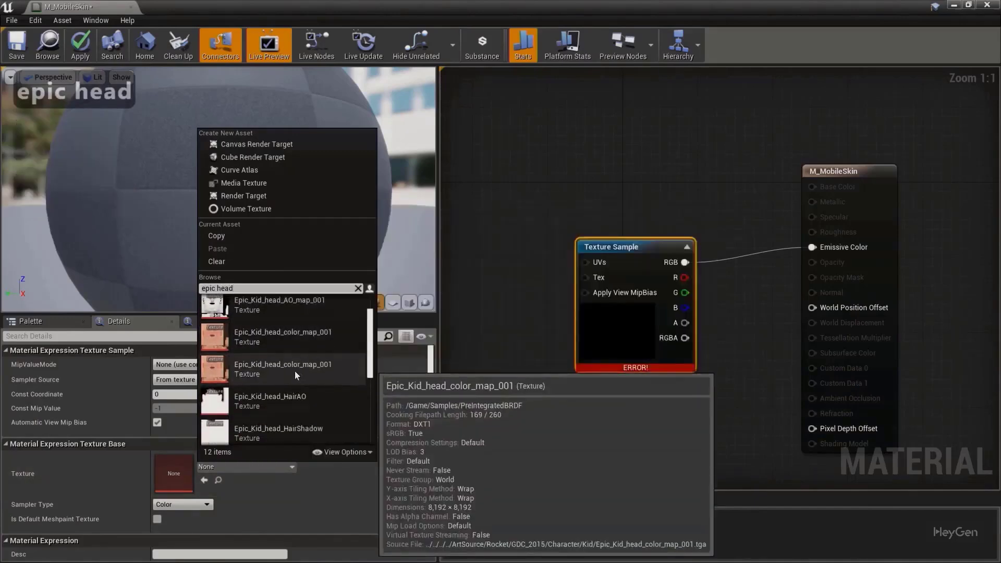
Assign Epic_Kid_head_color_map_001 to the Texture Sample and check the face preview
{"action": "left_click", "coordinate": [295, 370]}
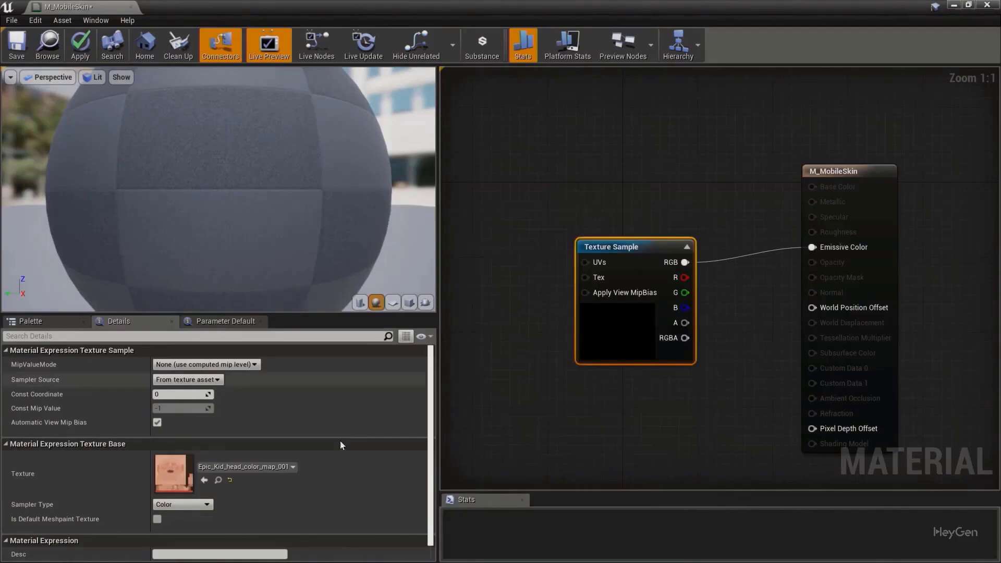
{"action": "left_click_drag", "start_coordinate": [656, 246], "coordinate": [662, 236]}
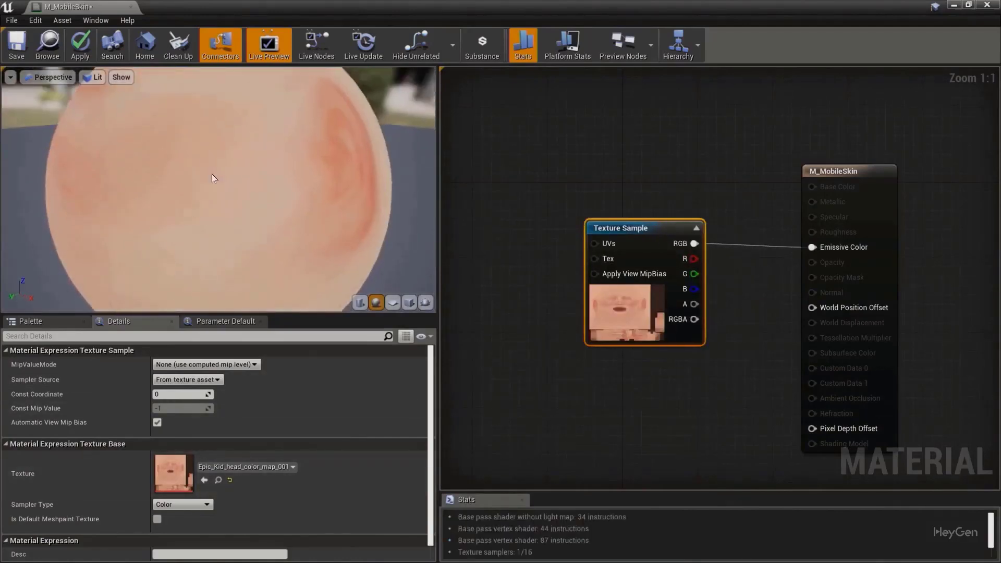
{"action": "scroll", "coordinate": [210, 186], "scroll_direction": "down", "scroll_amount": 3}
{"action": "left_click_drag", "start_coordinate": [210, 187], "coordinate": [234, 269]}
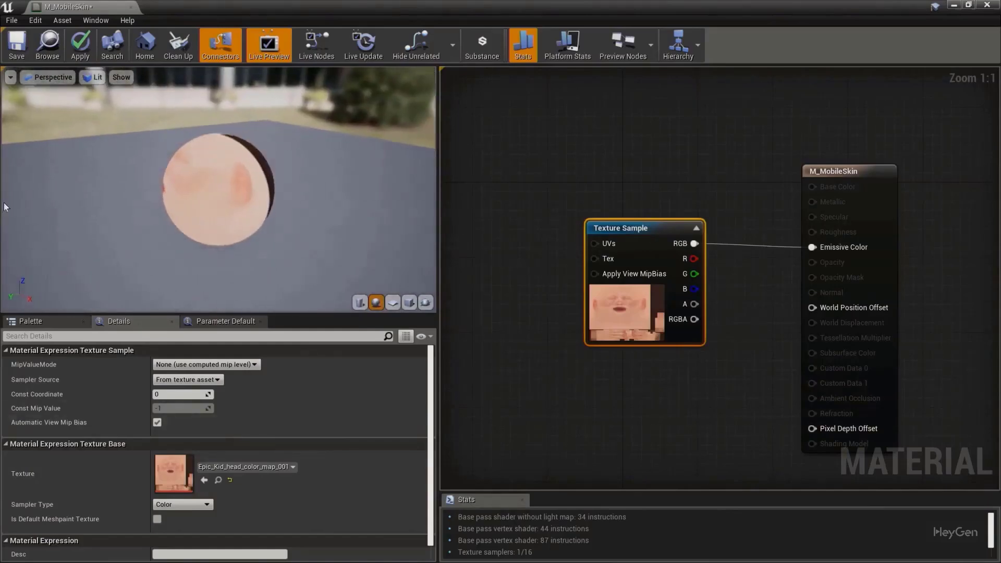
Save and apply M_MobileSkin, checking the textured head in the level view
{"action": "double_click", "coordinate": [177, 18]}
{"action": "left_click_drag", "start_coordinate": [177, 18], "coordinate": [813, 157]}
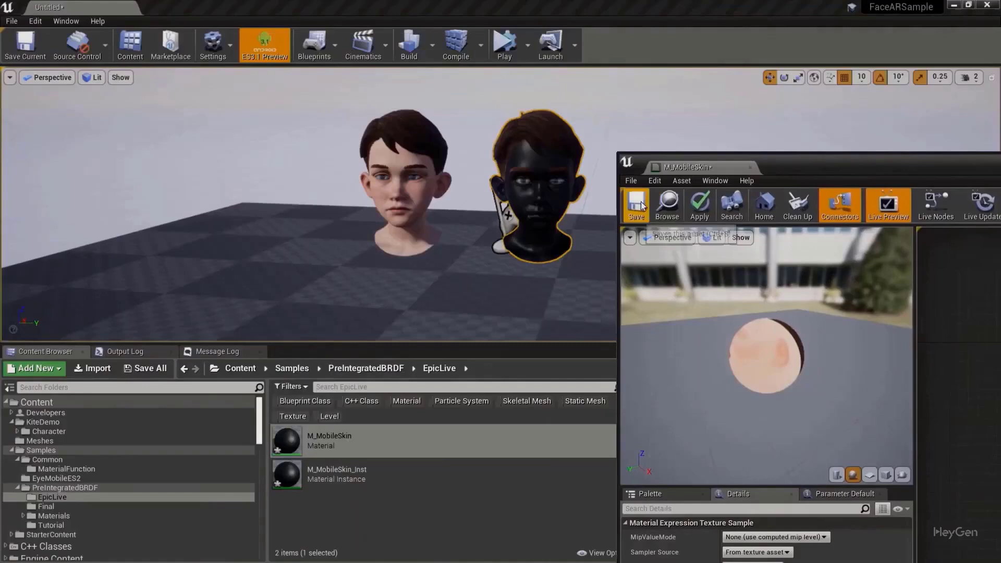
{"action": "key", "text": "ctrl+s"}
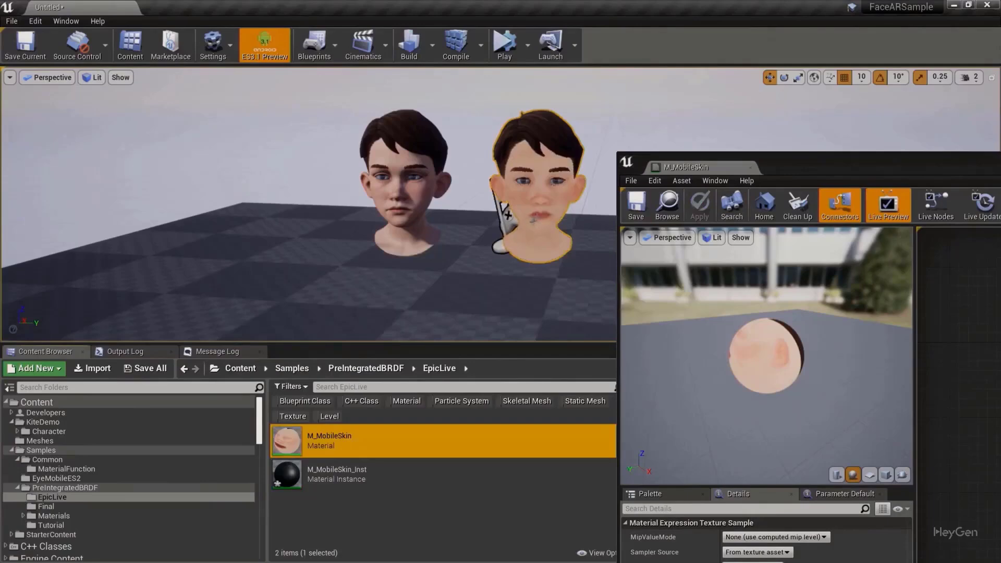
{"action": "left_click_drag", "start_coordinate": [509, 232], "coordinate": [303, 209], "text": "alt"}
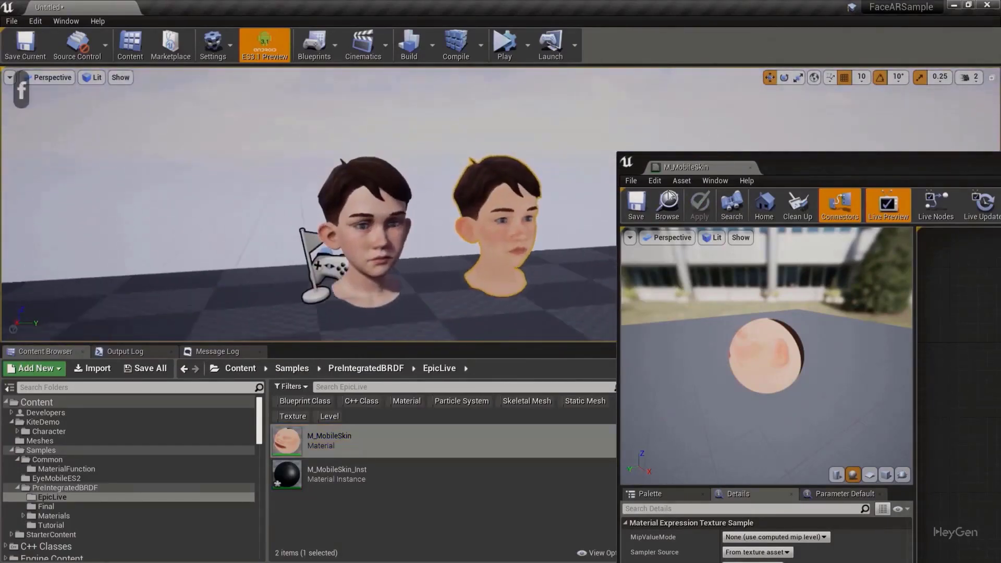
{"action": "double_click", "coordinate": [803, 175]}
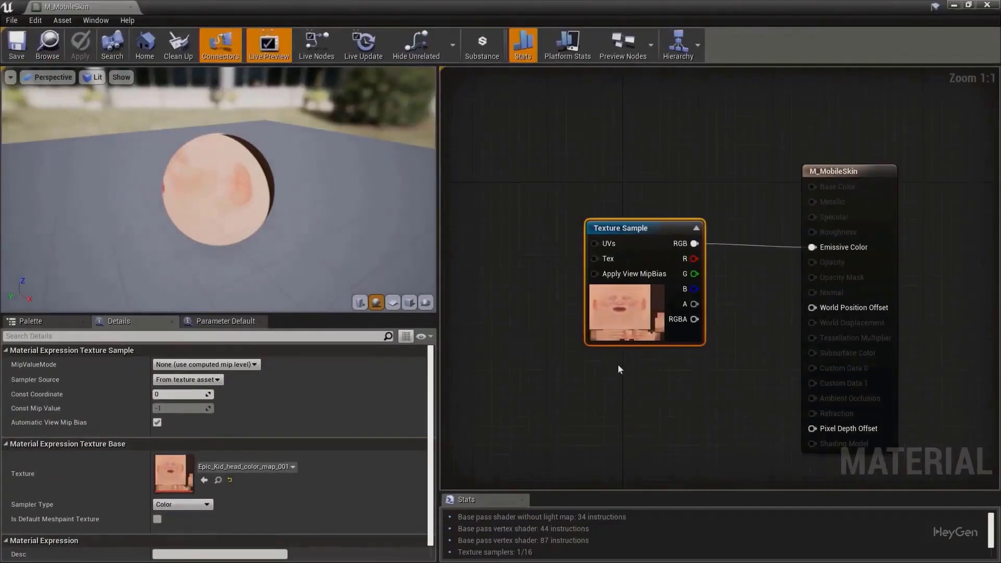
Add a Multiply node fed by the texture's RGB output
{"action": "left_click_drag", "start_coordinate": [625, 229], "coordinate": [513, 154]}
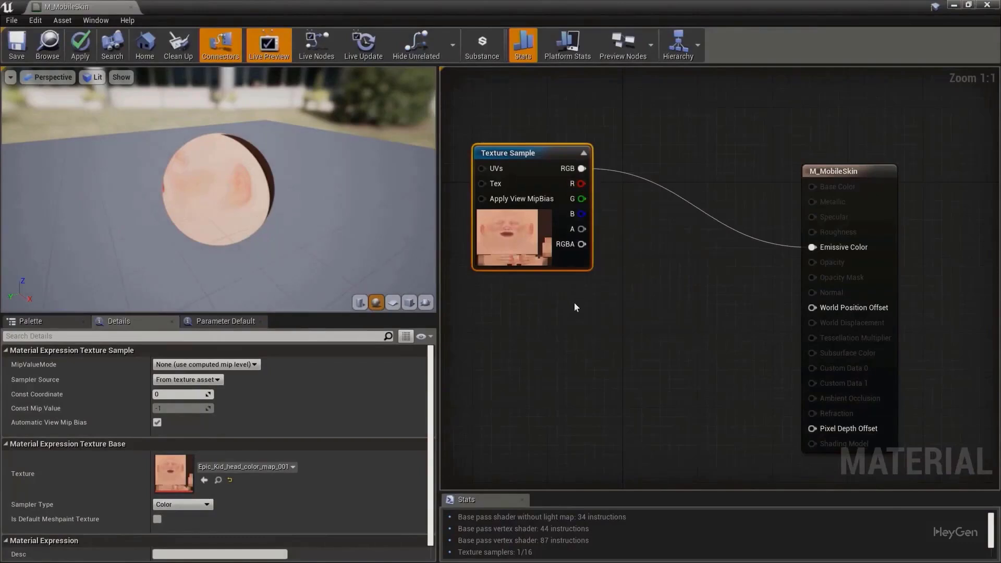
{"action": "left_click_drag", "start_coordinate": [581, 169], "coordinate": [650, 312]}
{"action": "type", "text": "multiply"}
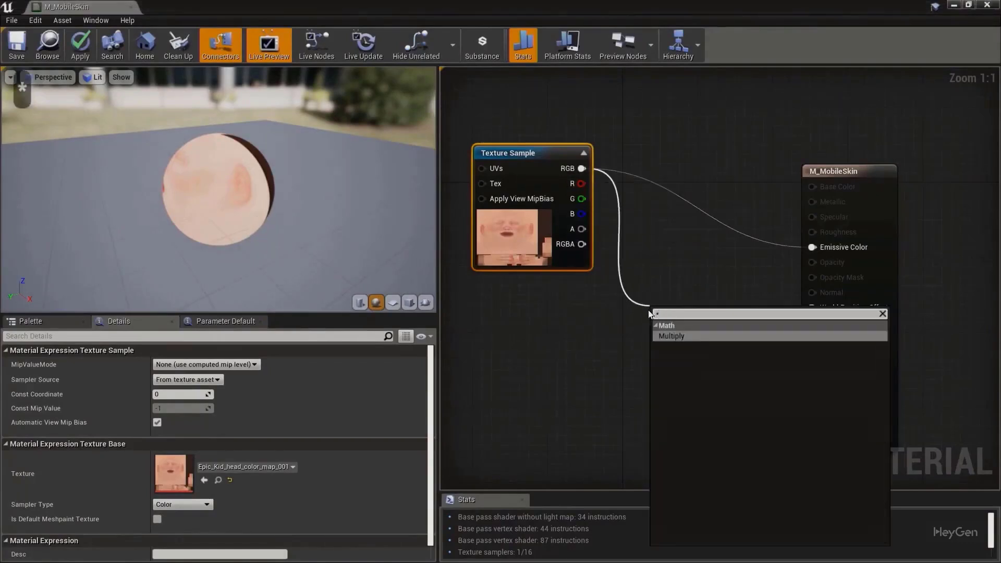
{"action": "key", "text": "Return"}
{"action": "right_click_drag", "start_coordinate": [542, 386], "coordinate": [644, 308]}
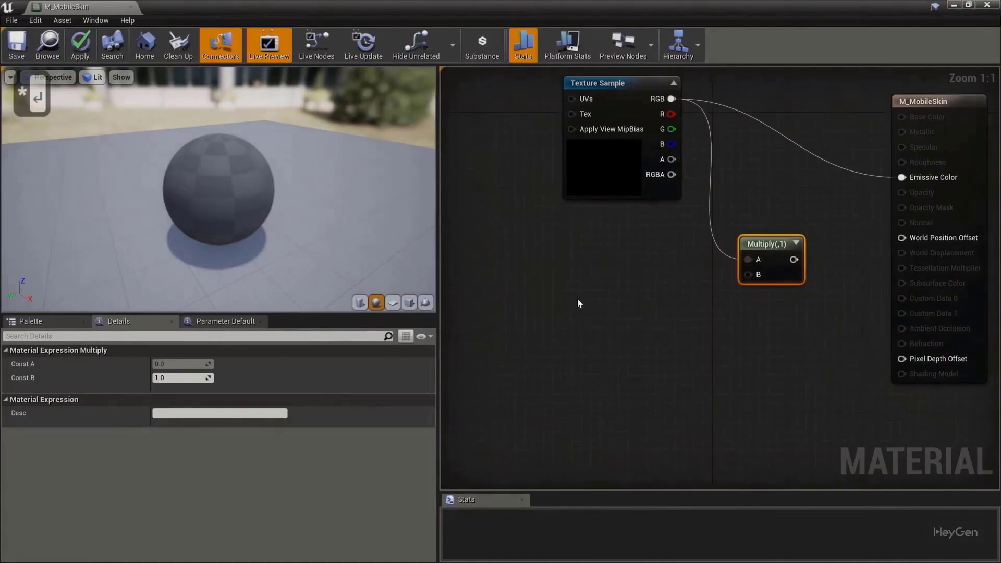
Add a PixelNormalWS node to the graph
{"action": "right_click", "coordinate": [548, 303]}
{"action": "type", "text": "pix"}
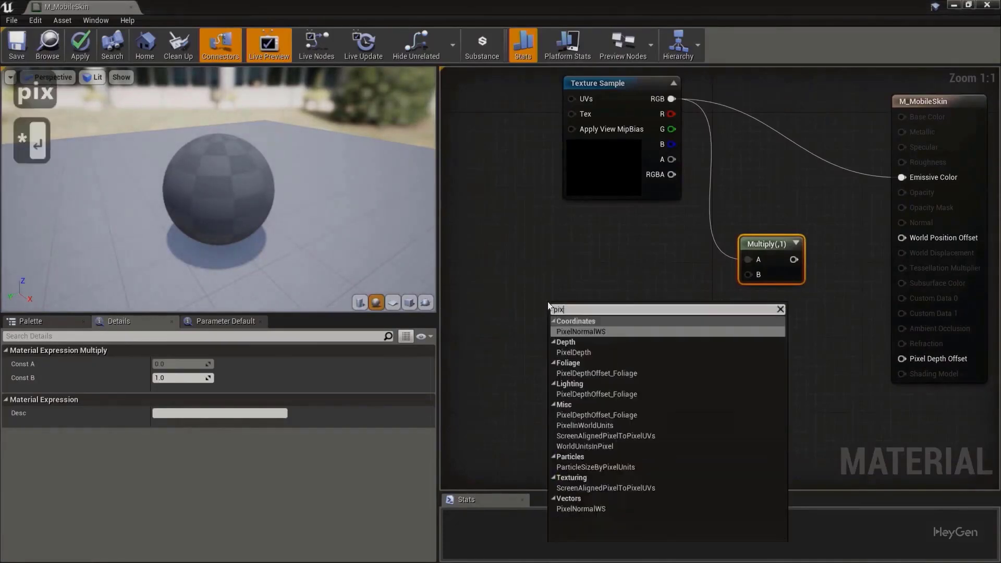
{"action": "type", "text": "cel"}
{"action": "key", "text": "BackSpace"}
{"action": "key", "text": "BackSpace"}
{"action": "key", "text": "BackSpace"}
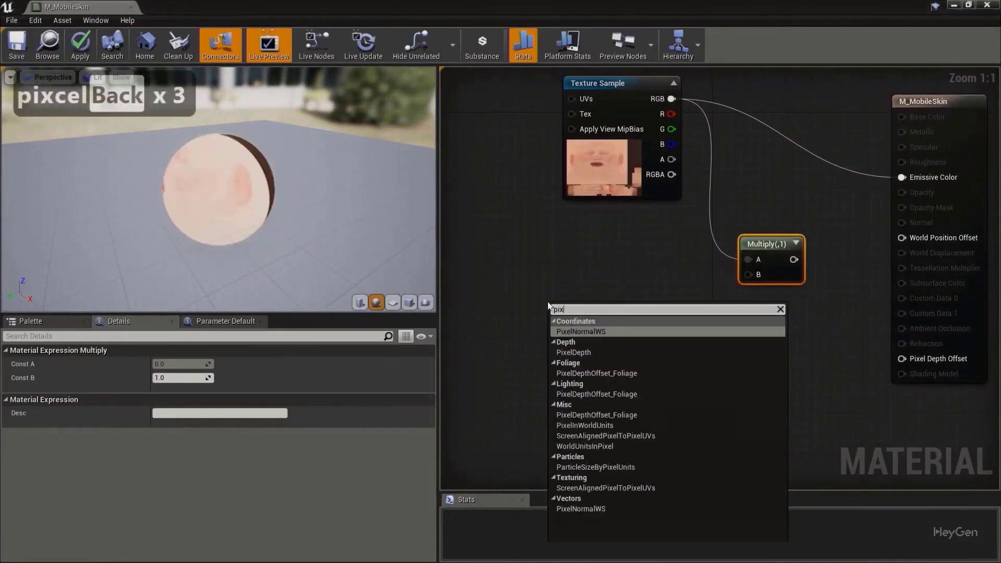
{"action": "type", "text": "el norl"}
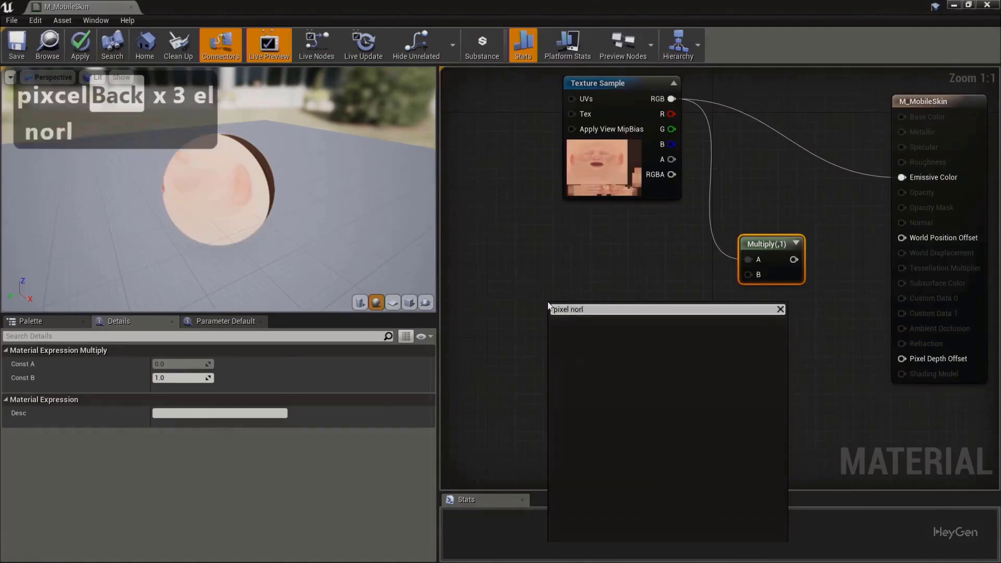
{"action": "key", "text": "BackSpace"}
{"action": "key", "text": "Down"}
{"action": "key", "text": "Up"}
{"action": "key", "text": "Return"}
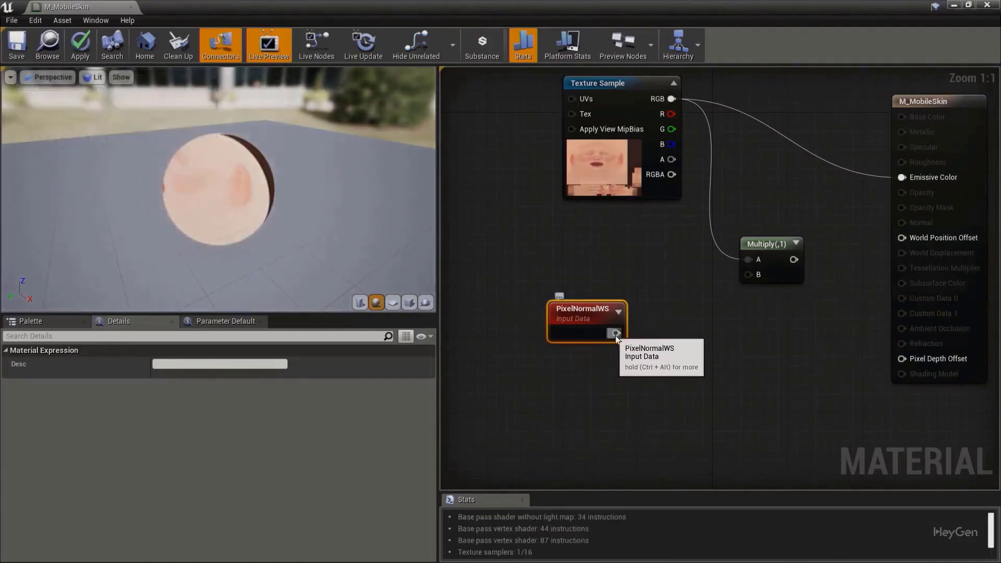
Add a Dot node from PixelNormalWS and wire its output into Multiply's B input
{"action": "left_click_drag", "start_coordinate": [616, 333], "coordinate": [659, 344]}
{"action": "type", "text": "dot"}
{"action": "key", "text": "Return"}
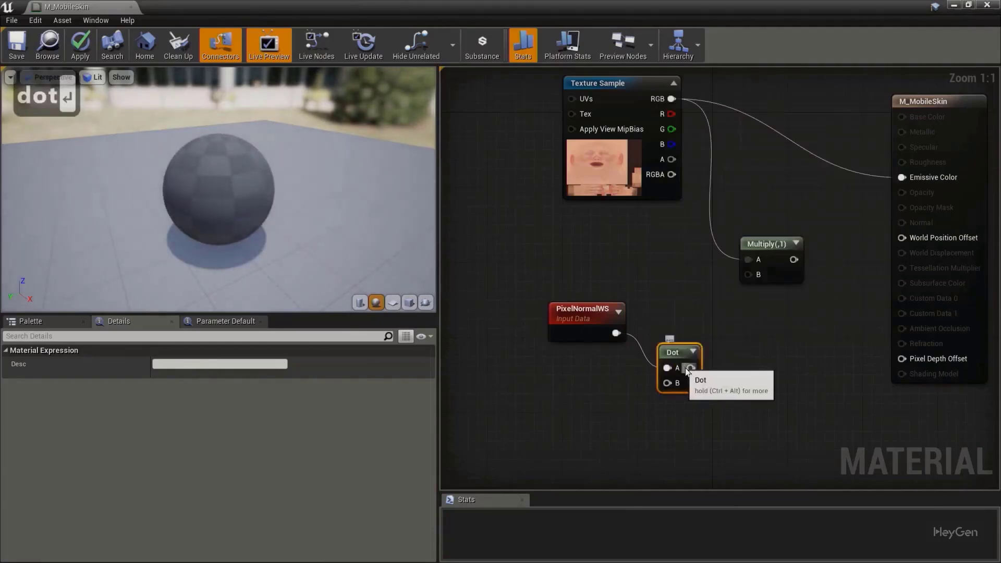
{"action": "left_click_drag", "start_coordinate": [690, 367], "coordinate": [909, 176]}
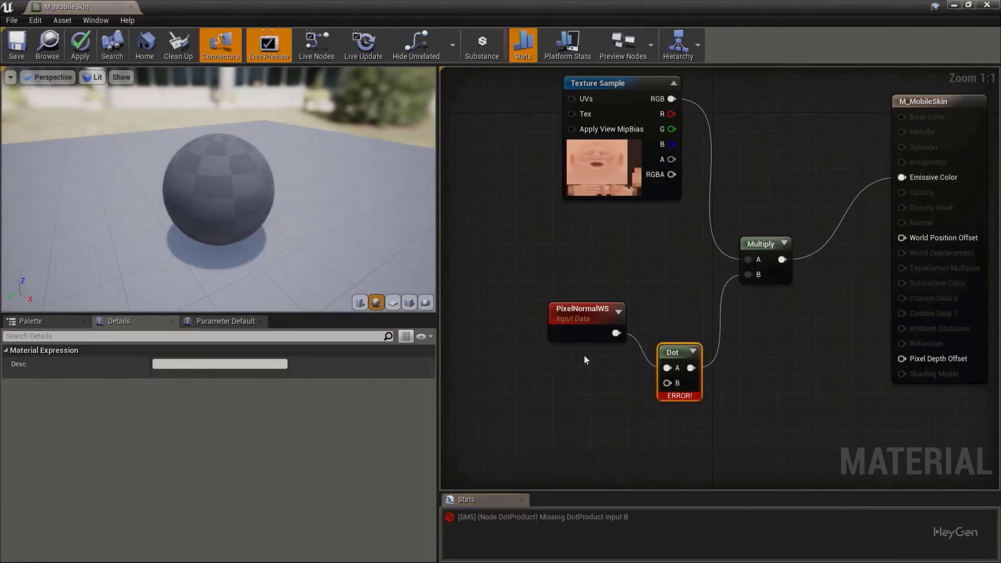
{"action": "left_click", "coordinate": [626, 377]}
Add a Constant3Vector node and set its G to 1, making the vector 0,1,0
{"action": "right_click", "coordinate": [544, 390]}
{"action": "type", "text": "const"}
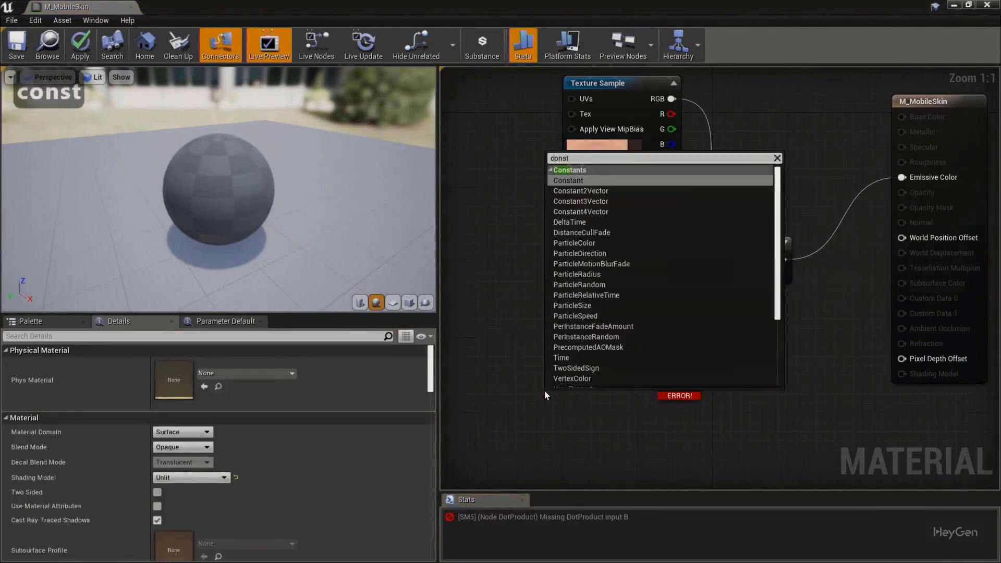
{"action": "key", "text": "Return"}
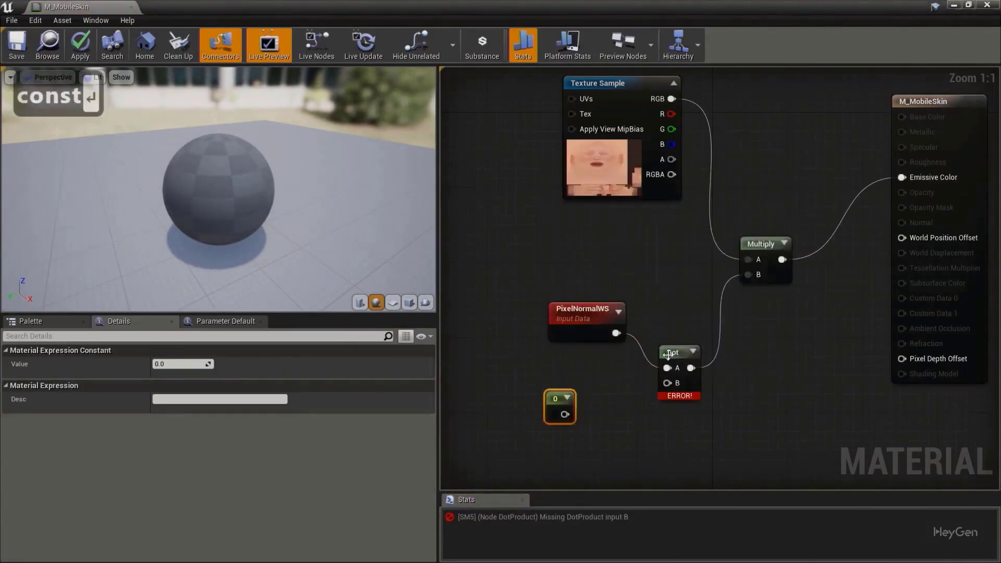
{"action": "key", "text": "Delete"}
{"action": "right_click", "coordinate": [505, 421]}
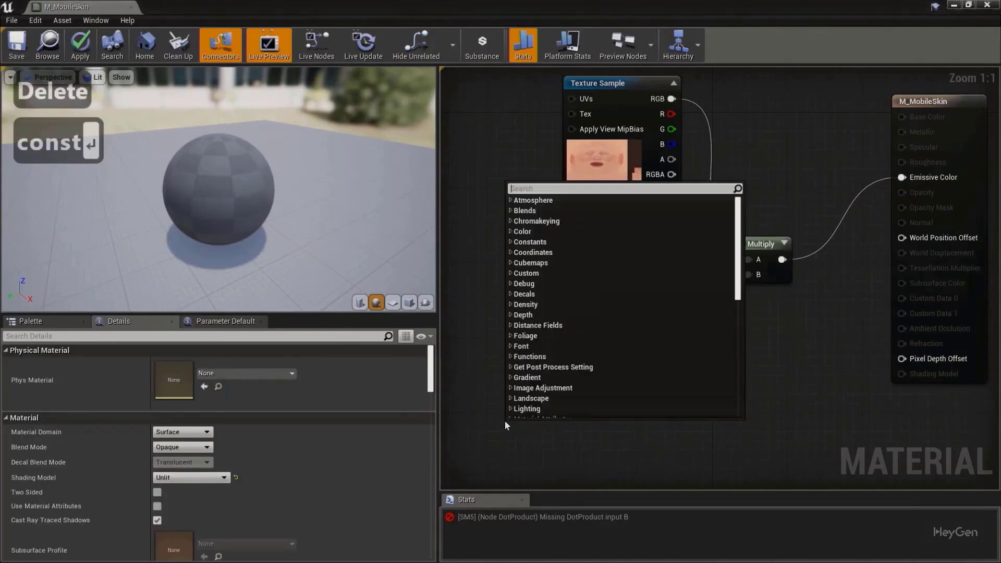
{"action": "type", "text": "const 3"}
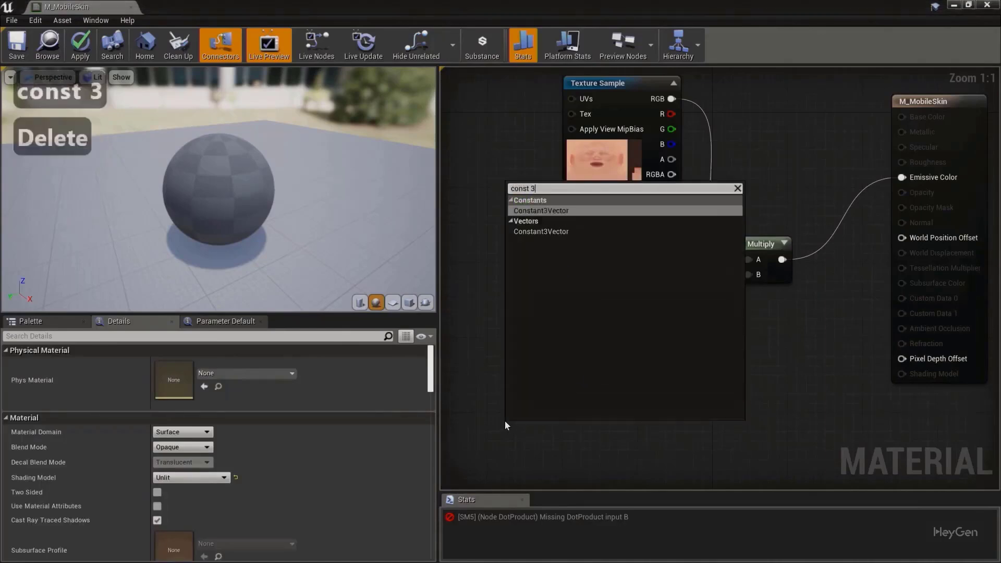
{"action": "key", "text": "Return"}
{"action": "left_click_drag", "start_coordinate": [608, 446], "coordinate": [667, 383]}
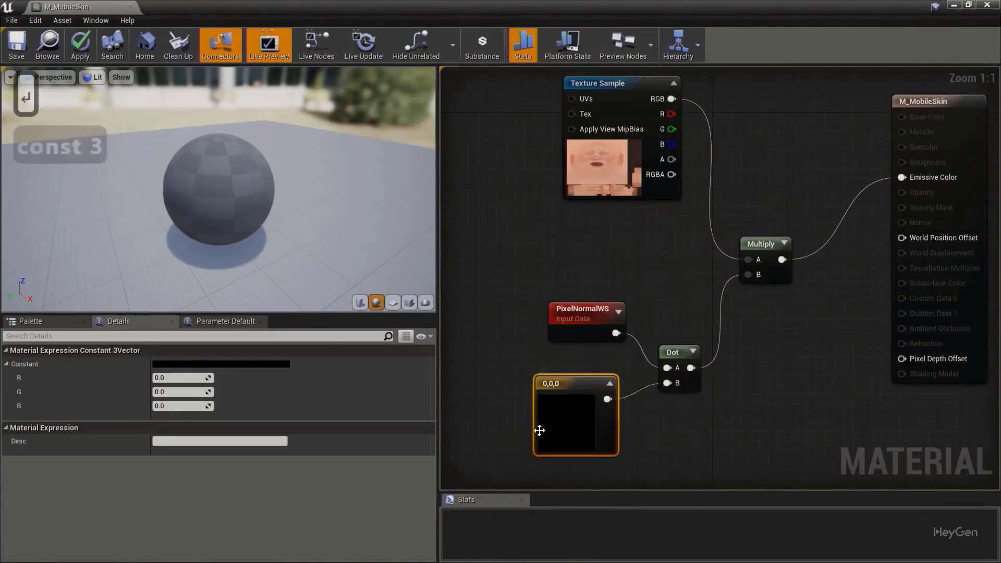
{"action": "left_click", "coordinate": [167, 393]}
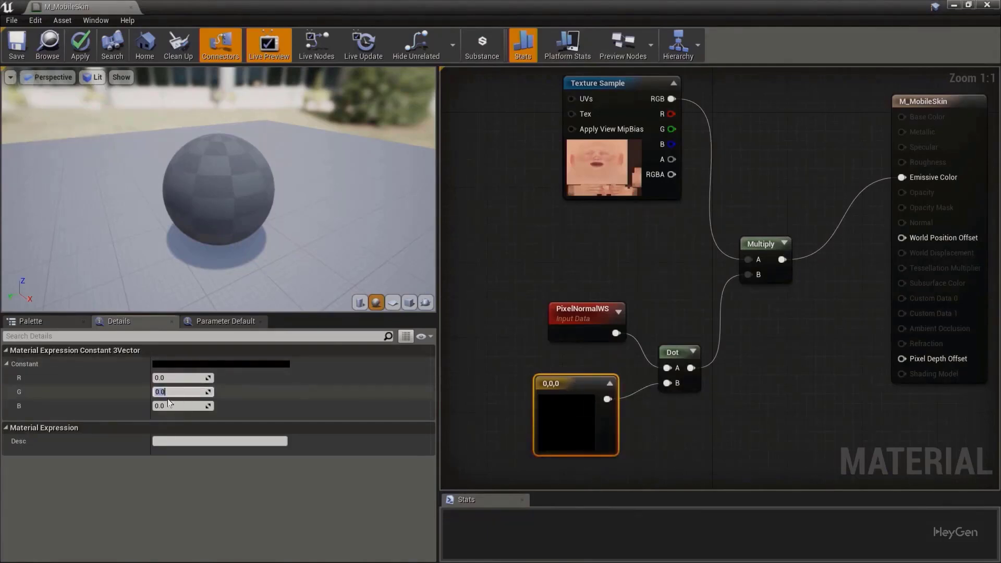
{"action": "type", "text": "1"}
{"action": "key", "text": "Return"}
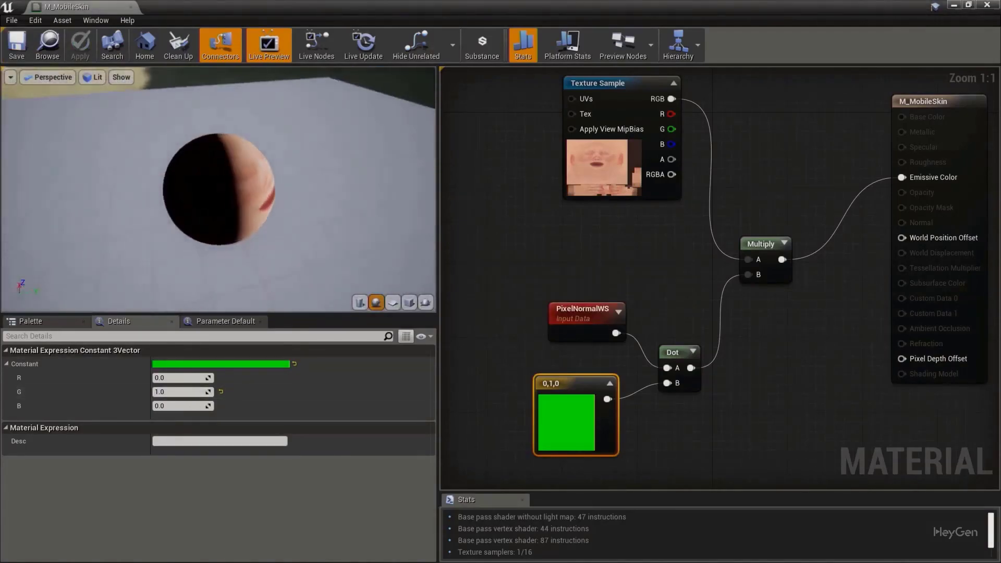
{"action": "mouse_move", "coordinate": [227, 204]}
{"action": "left_mouse_down"}
{"action": "mouse_move", "coordinate": [209, 204]}
{"action": "mouse_move", "coordinate": [227, 204]}
{"action": "left_mouse_up"}
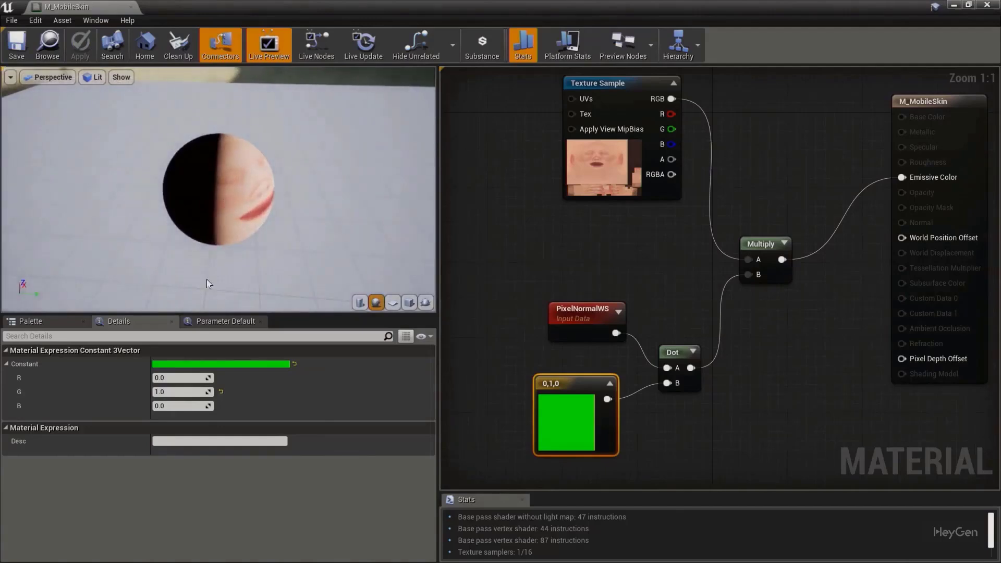
{"action": "key", "text": "ctrl+2"}
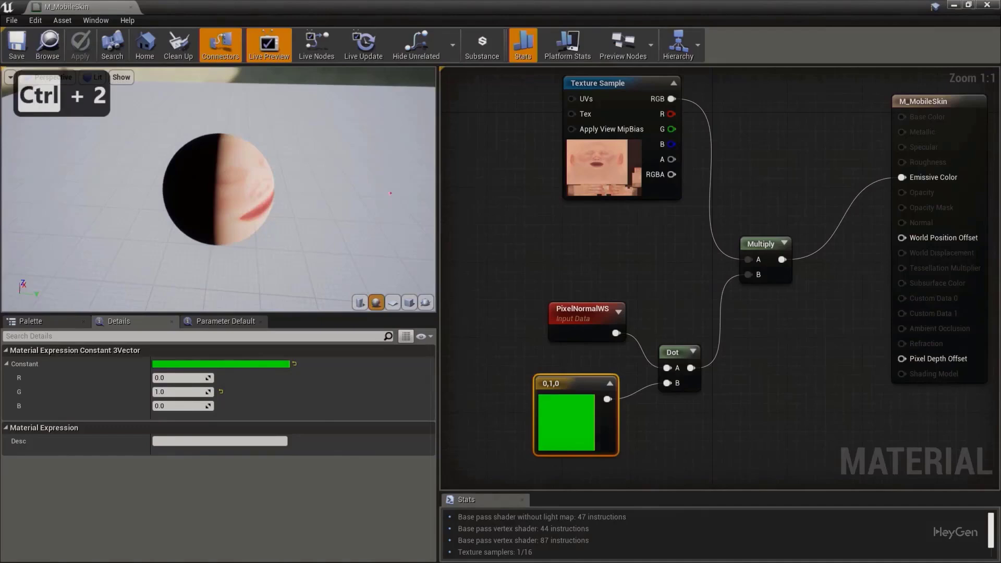
{"action": "left_click_drag", "start_coordinate": [391, 192], "coordinate": [395, 196]}
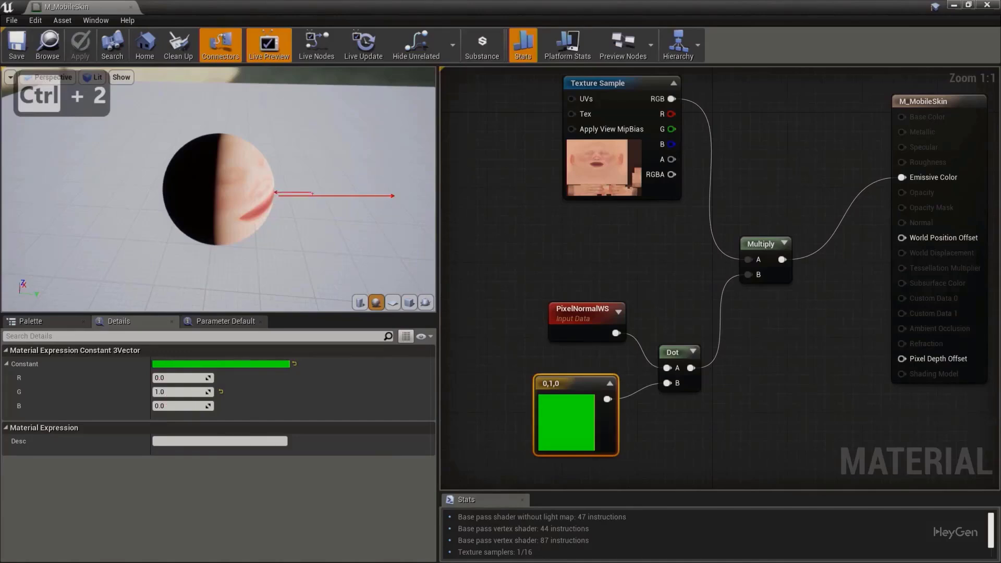
{"action": "key", "text": "ctrl+z"}
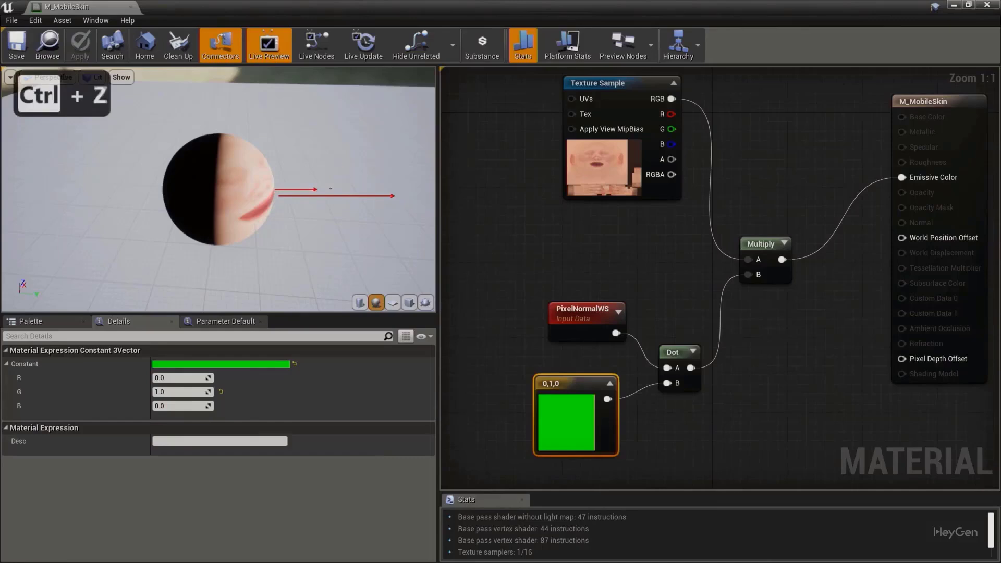
{"action": "key", "text": "ctrl+2"}
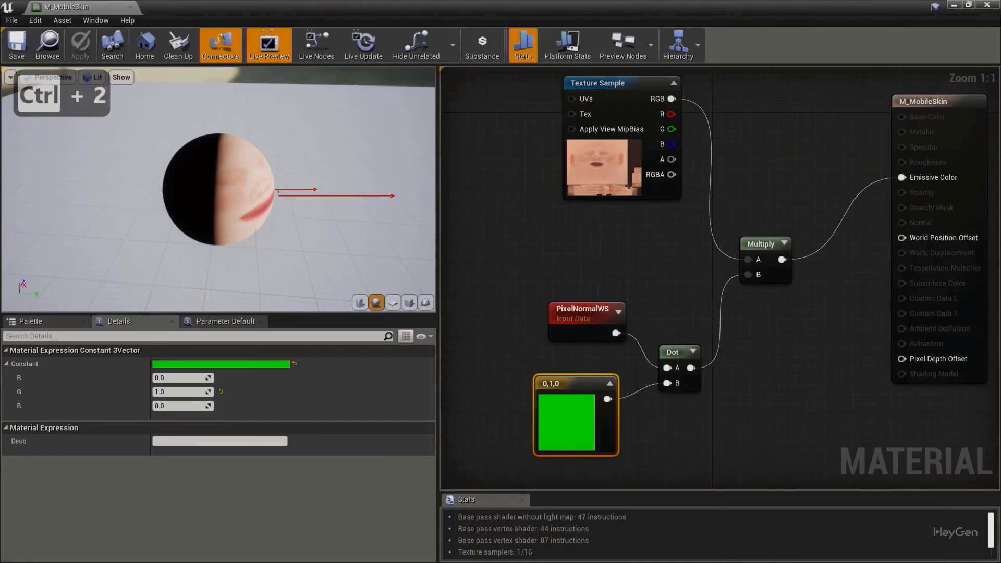
Change the vector constant to 1,1,0 by setting its R value to 1
{"action": "key", "text": "Escape"}
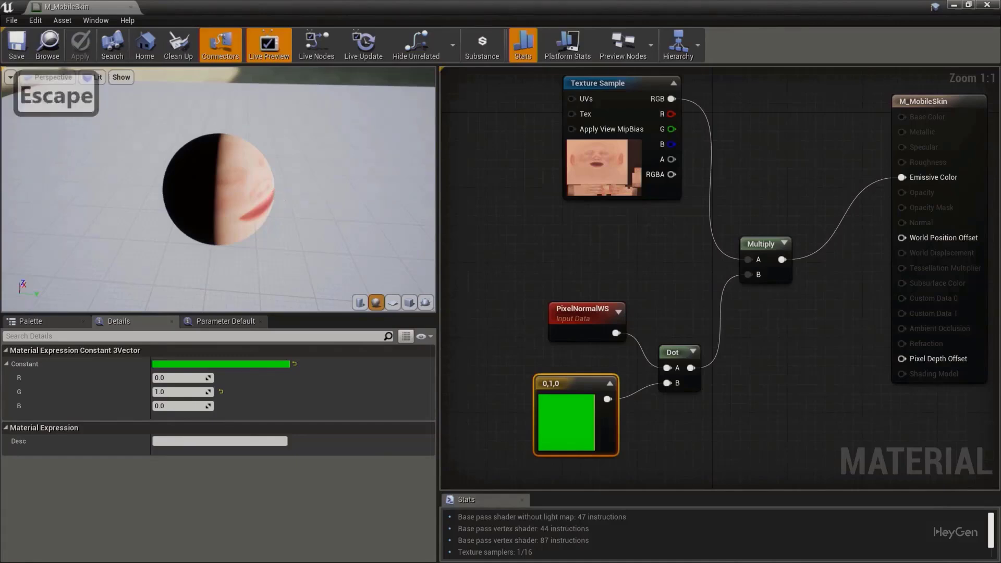
{"action": "right_click_drag", "start_coordinate": [571, 357], "coordinate": [587, 262]}
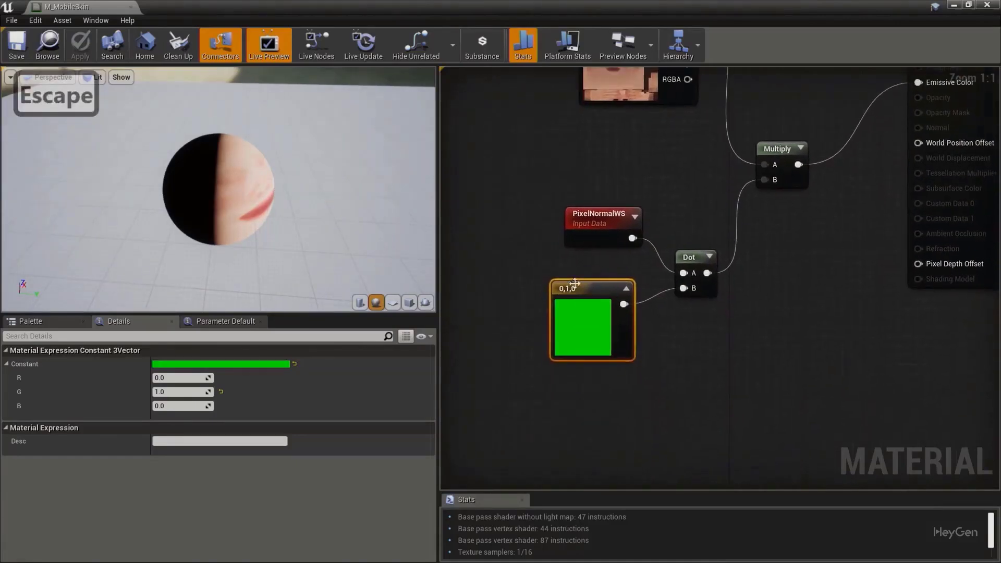
{"action": "left_click_drag", "start_coordinate": [581, 289], "coordinate": [519, 288]}
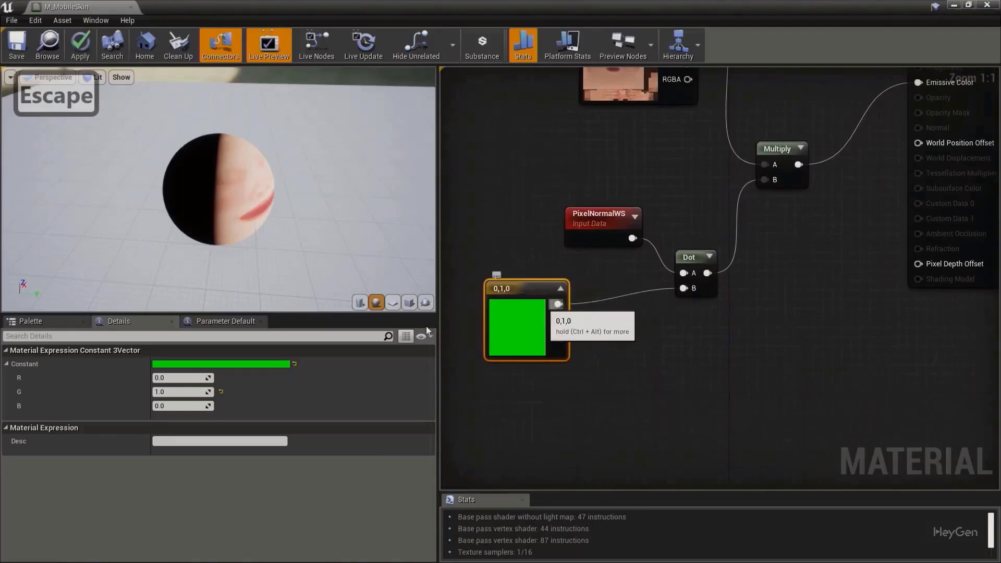
{"action": "left_click", "coordinate": [194, 390]}
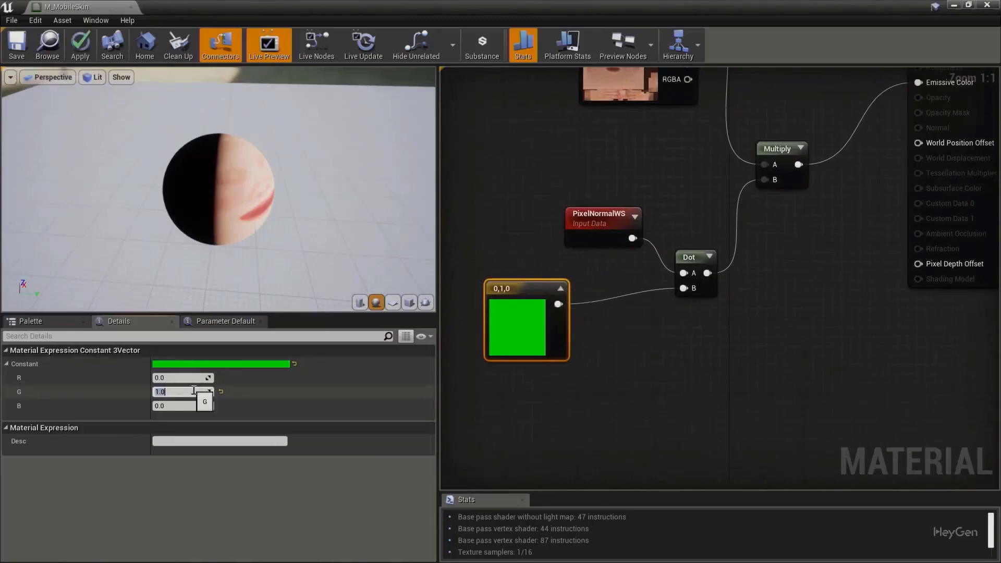
{"action": "left_click", "coordinate": [188, 378]}
{"action": "type", "text": "1"}
{"action": "key", "text": "Return"}
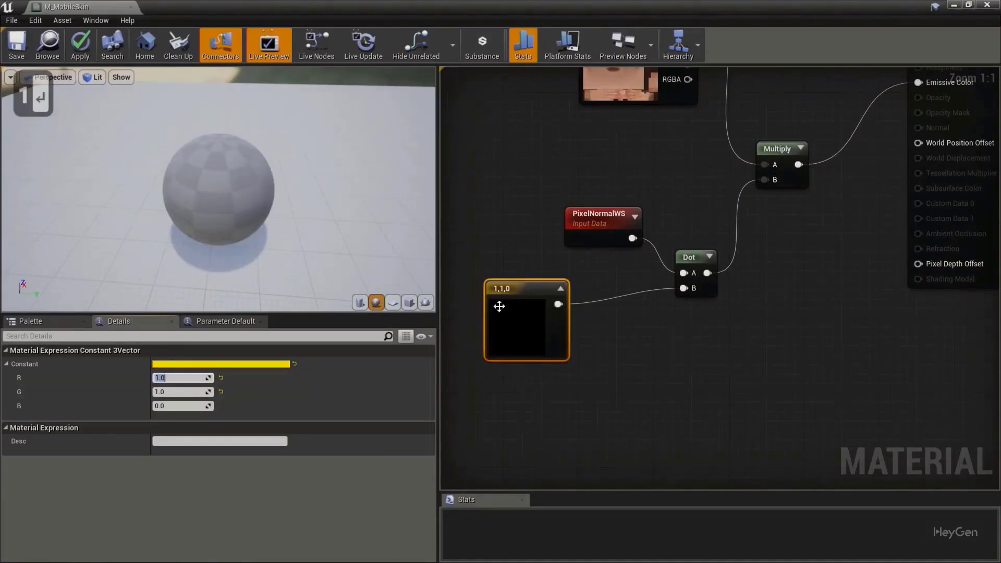
Add a Normalize node after the 1,1,0 constant and wire it into Dot's B input
{"action": "left_click_drag", "start_coordinate": [558, 304], "coordinate": [583, 319]}
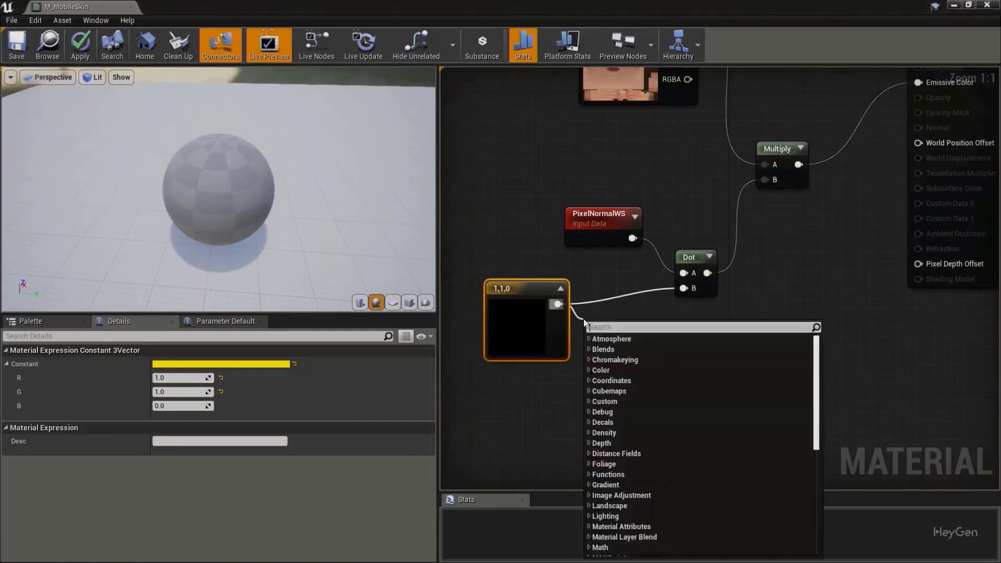
{"action": "type", "text": "normalize"}
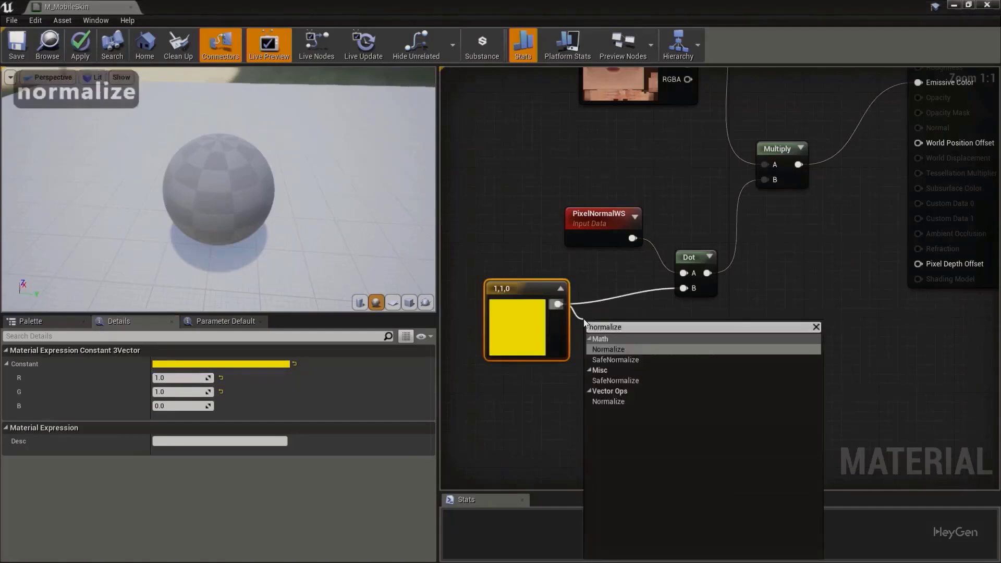
{"action": "left_click", "coordinate": [605, 348]}
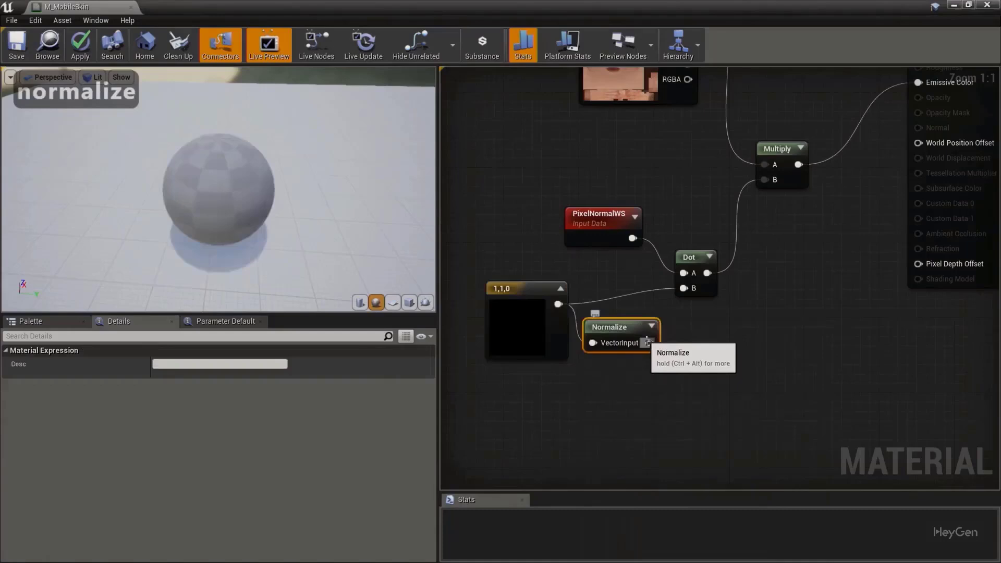
{"action": "left_click_drag", "start_coordinate": [648, 343], "coordinate": [690, 293]}
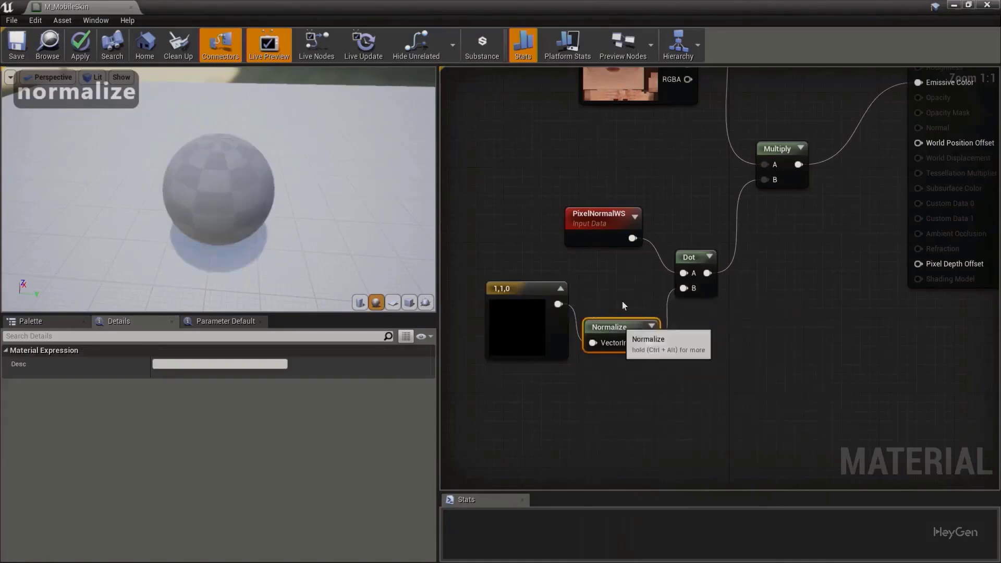
{"action": "left_click_drag", "start_coordinate": [621, 350], "coordinate": [599, 302]}
{"action": "left_click", "coordinate": [503, 289], "text": "ctrl"}
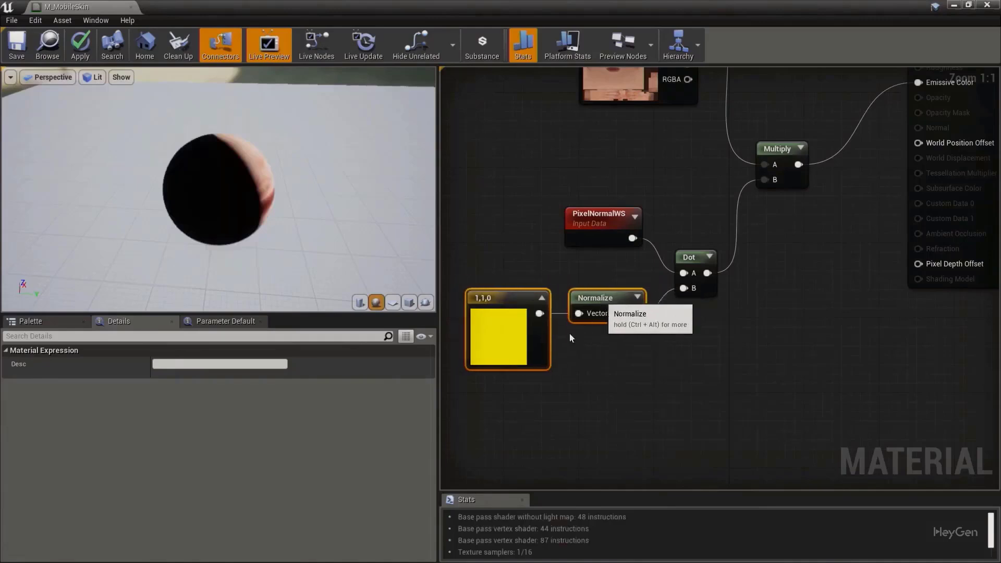
Change the vector constant feeding Normalize from 1,1,0 to 1,0,0 (R 1, G 0)
{"action": "left_click", "coordinate": [554, 375]}
{"action": "left_click", "coordinate": [516, 354]}
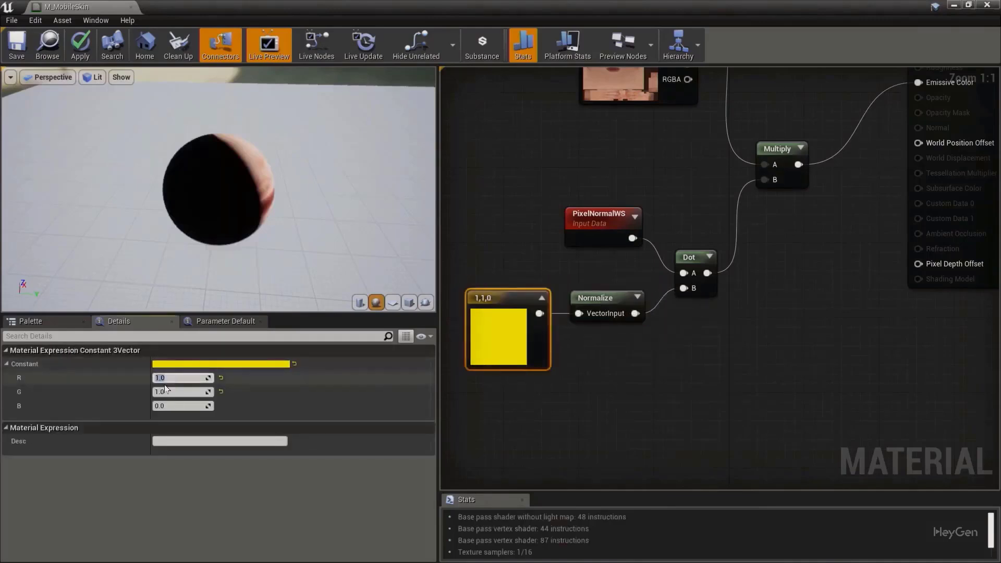
{"action": "type", "text": "1"}
{"action": "key", "text": "Return"}
{"action": "key", "text": "Tab"}
{"action": "type", "text": "0"}
{"action": "key", "text": "Return"}
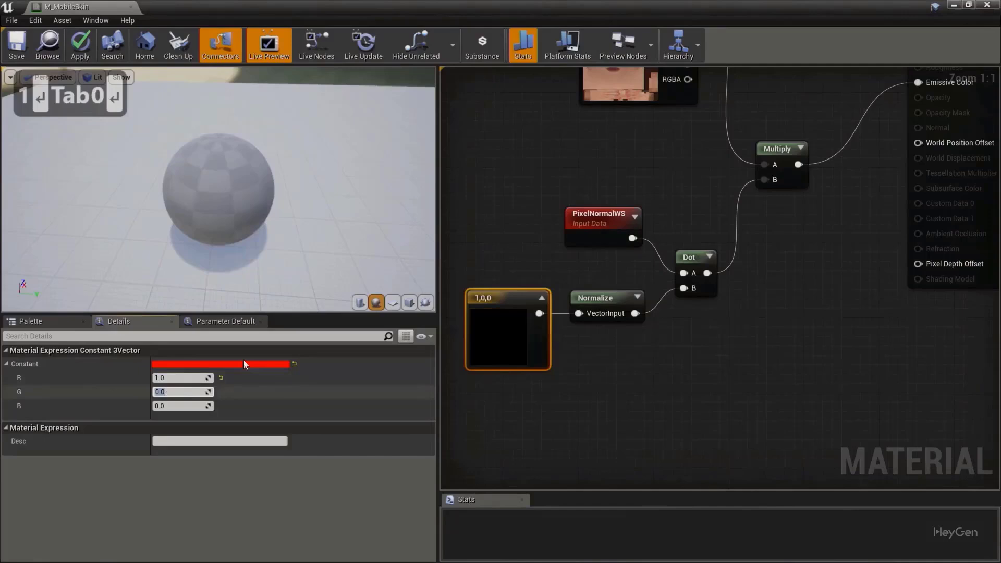
Orbit the preview viewport to inspect the one-sided lighting on the sphere
{"action": "mouse_move", "coordinate": [254, 196]}
{"action": "left_mouse_down"}
{"action": "mouse_move", "coordinate": [239, 198]}
{"action": "mouse_move", "coordinate": [284, 205]}
{"action": "mouse_move", "coordinate": [263, 166]}
{"action": "left_mouse_up"}
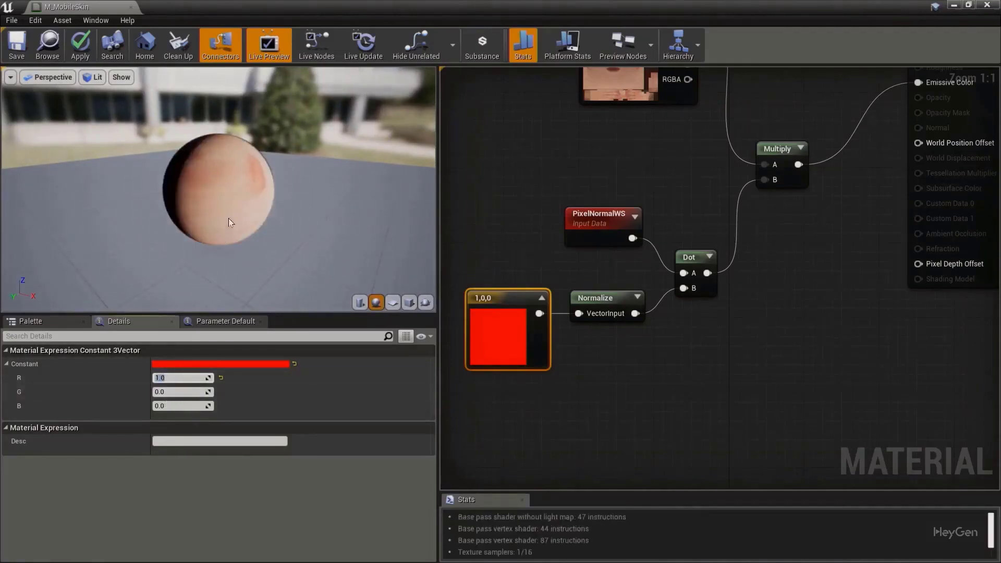
{"action": "left_click_drag", "start_coordinate": [231, 223], "coordinate": [225, 212]}
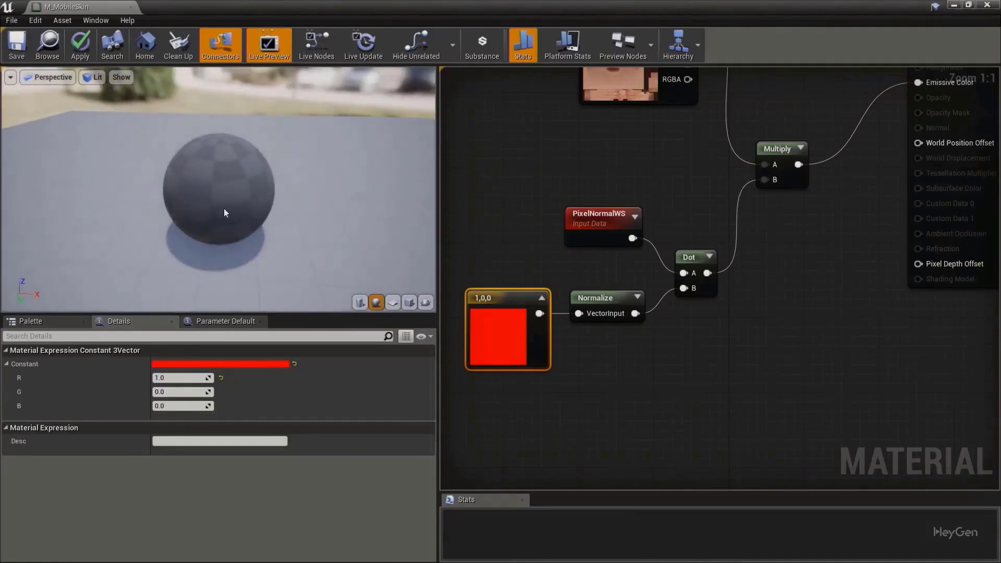
{"action": "key", "text": "ctrl+2"}
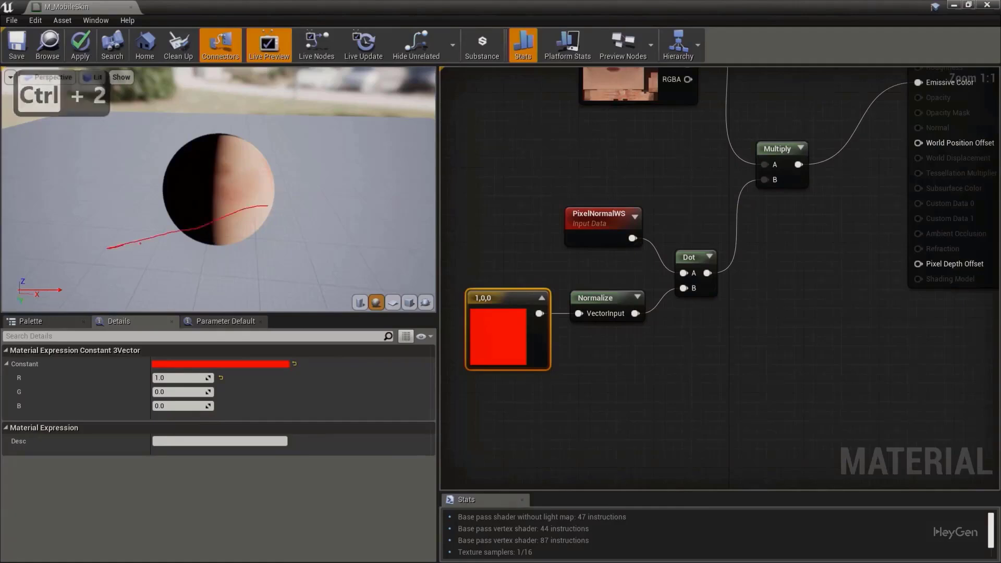
{"action": "key", "text": "Escape"}
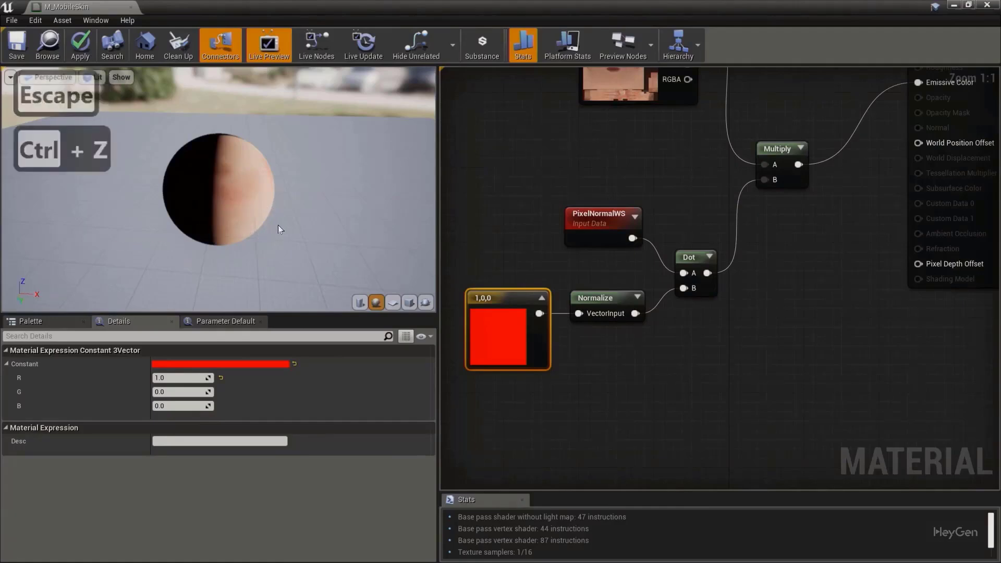
{"action": "left_click_drag", "start_coordinate": [277, 224], "coordinate": [396, 224]}
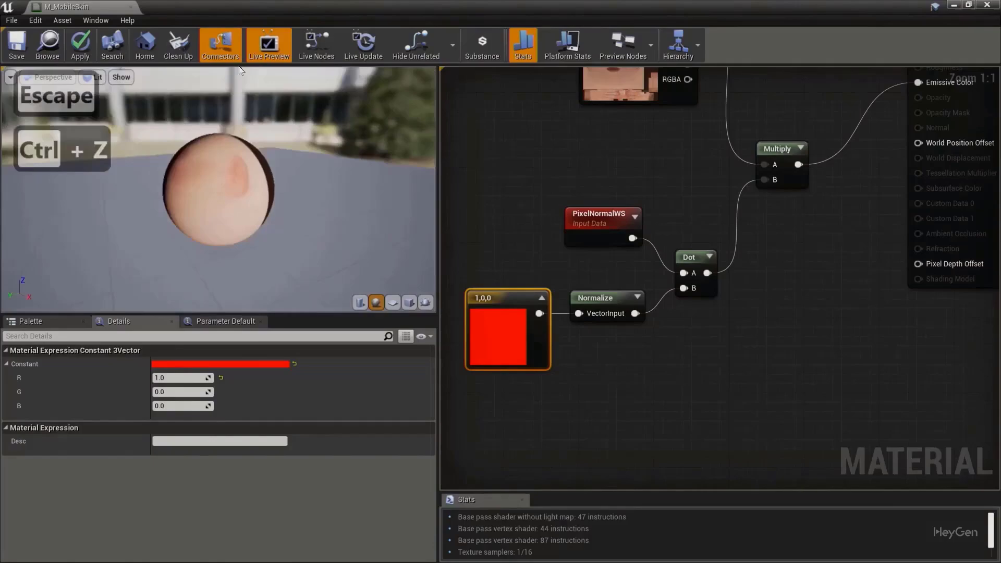
Close the M_MobileSkin material editor, choosing Yes to apply the changes to the original material
{"action": "left_click_drag", "start_coordinate": [236, 8], "coordinate": [626, 248]}
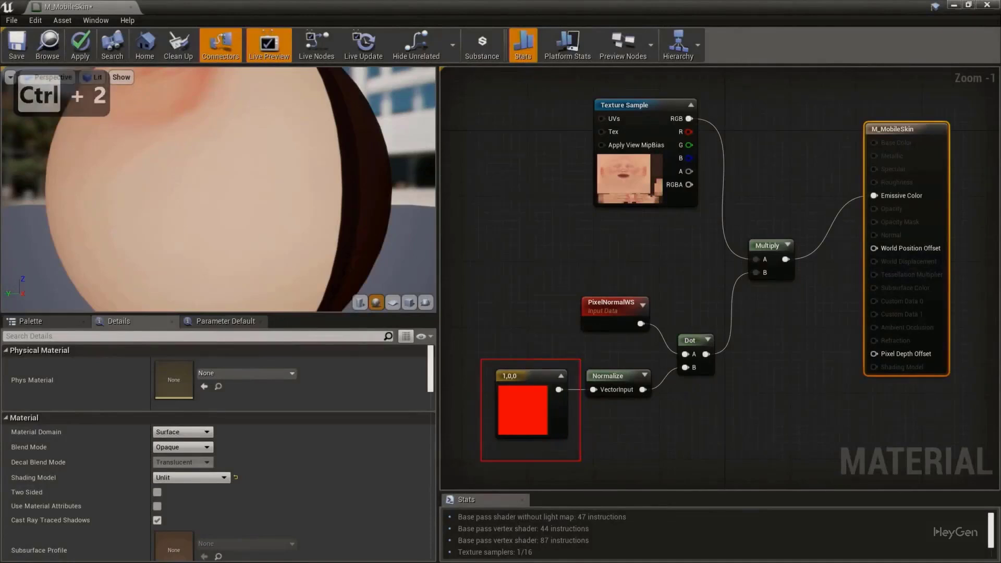
{"action": "key", "text": "ctrl+z"}
{"action": "key", "text": "Escape"}
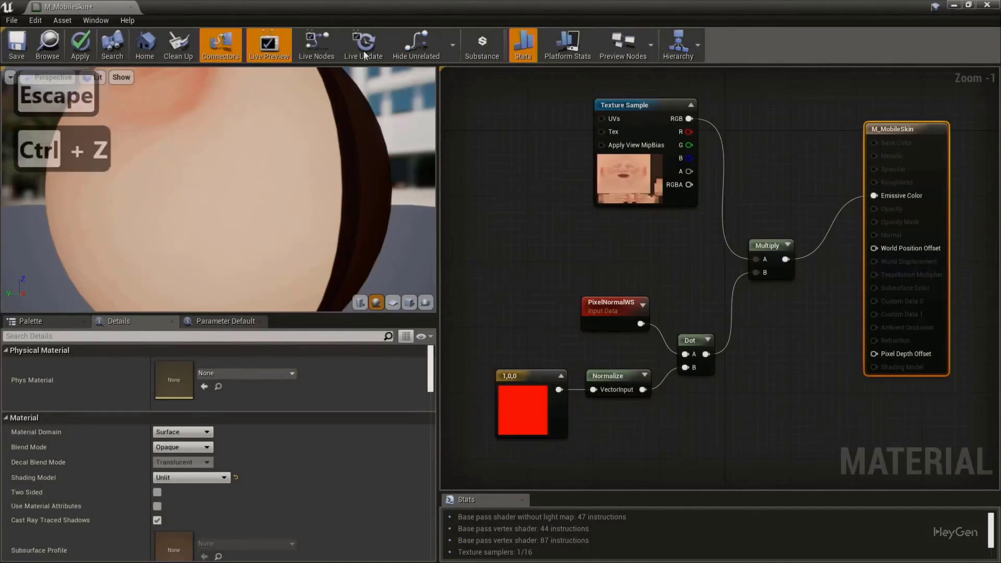
{"action": "left_click", "coordinate": [131, 7]}
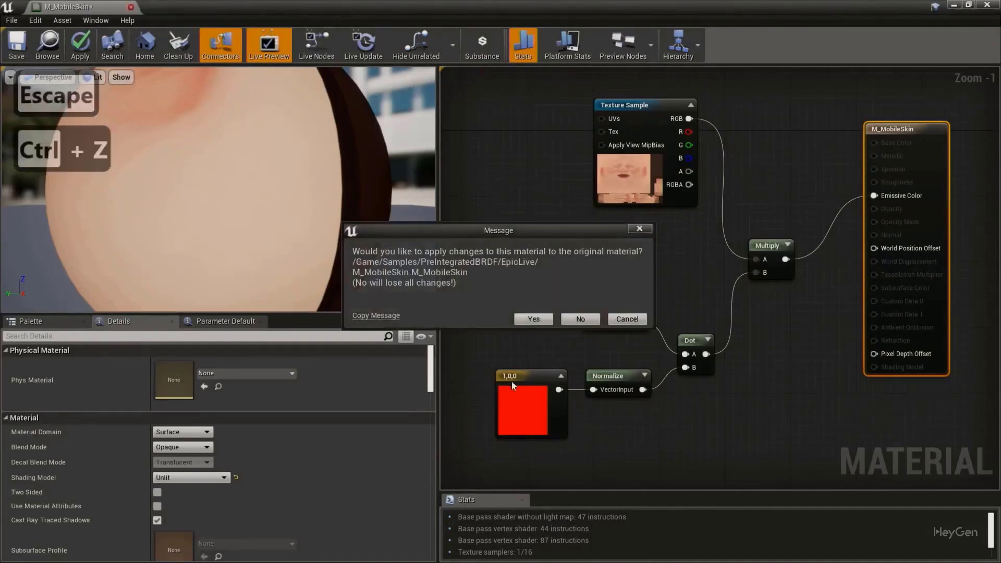
{"action": "left_click", "coordinate": [527, 321]}
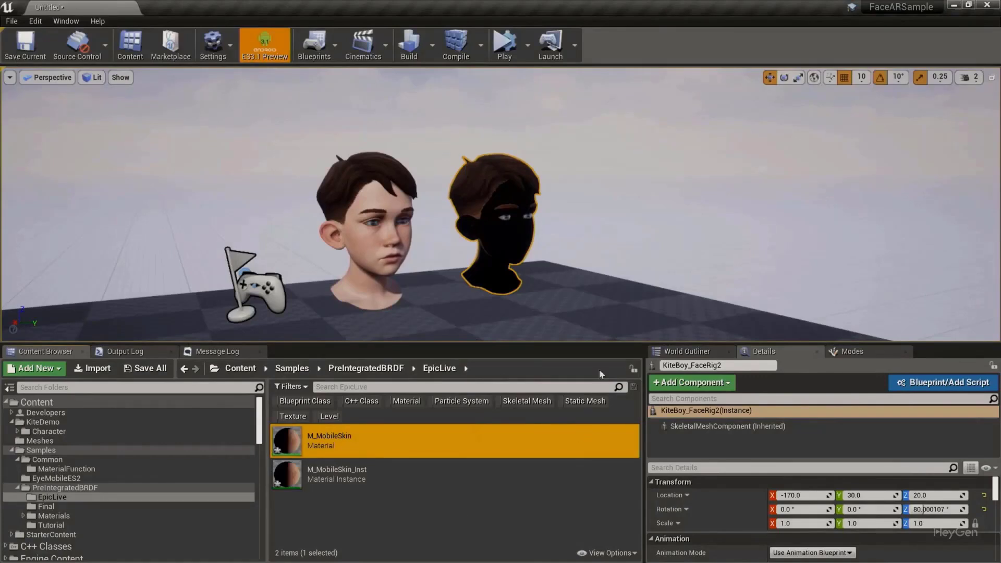
Search 'direc' among placeable actors and drag a Directional Light into the level
{"action": "left_click", "coordinate": [854, 352]}
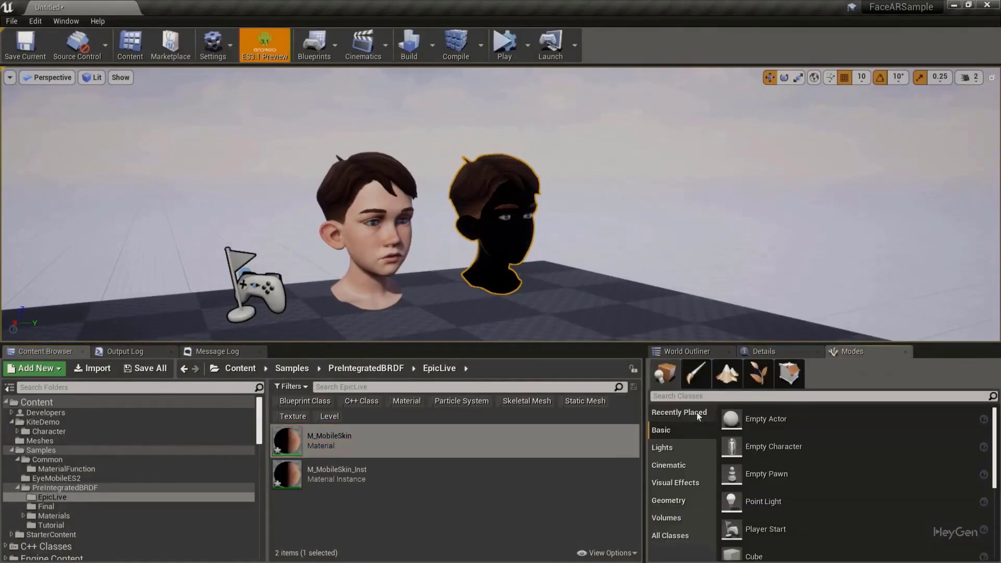
{"action": "left_click", "coordinate": [710, 398]}
{"action": "type", "text": "direc"}
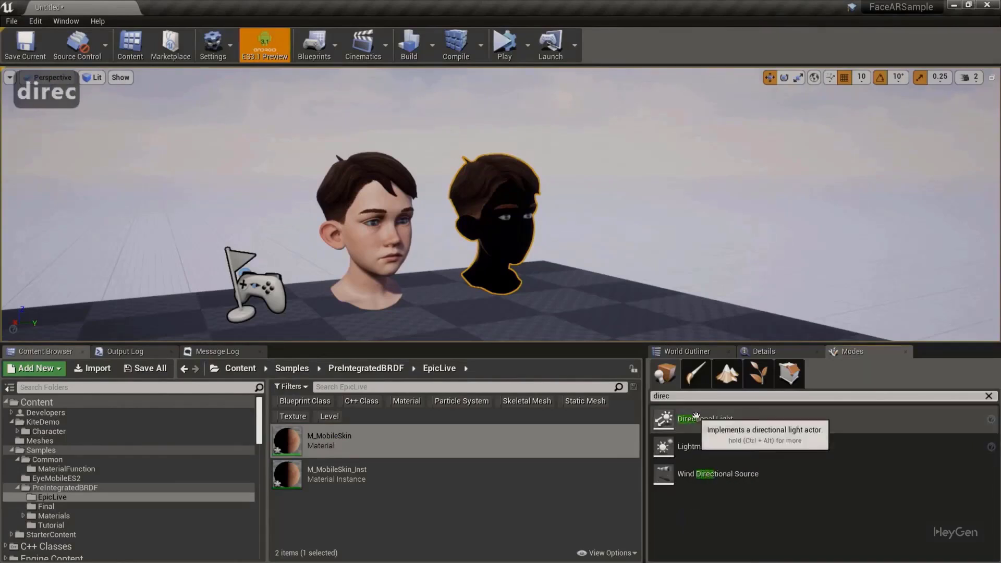
{"action": "mouse_move", "coordinate": [678, 419]}
{"action": "left_mouse_down"}
{"action": "mouse_move", "coordinate": [600, 237]}
{"action": "mouse_move", "coordinate": [566, 278]}
{"action": "mouse_move", "coordinate": [556, 127]}
{"action": "mouse_move", "coordinate": [545, 154]}
{"action": "mouse_move", "coordinate": [563, 167]}
{"action": "left_mouse_up"}
Rotate the Directional Light to a new angle toward the two heads
{"action": "key", "text": "e"}
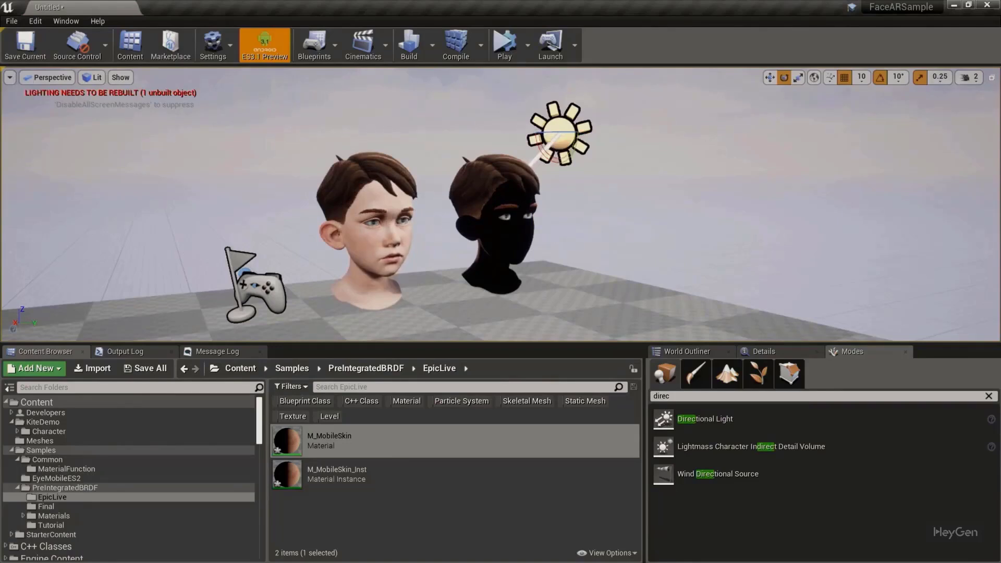
{"action": "left_click", "coordinate": [368, 245]}
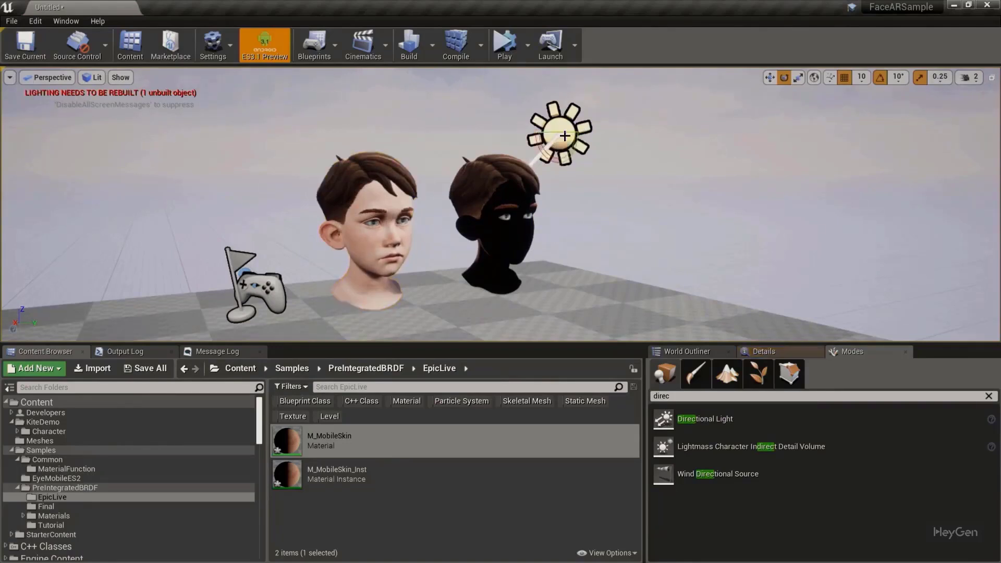
{"action": "left_click", "coordinate": [586, 136]}
{"action": "left_click_drag", "start_coordinate": [586, 136], "coordinate": [557, 140]}
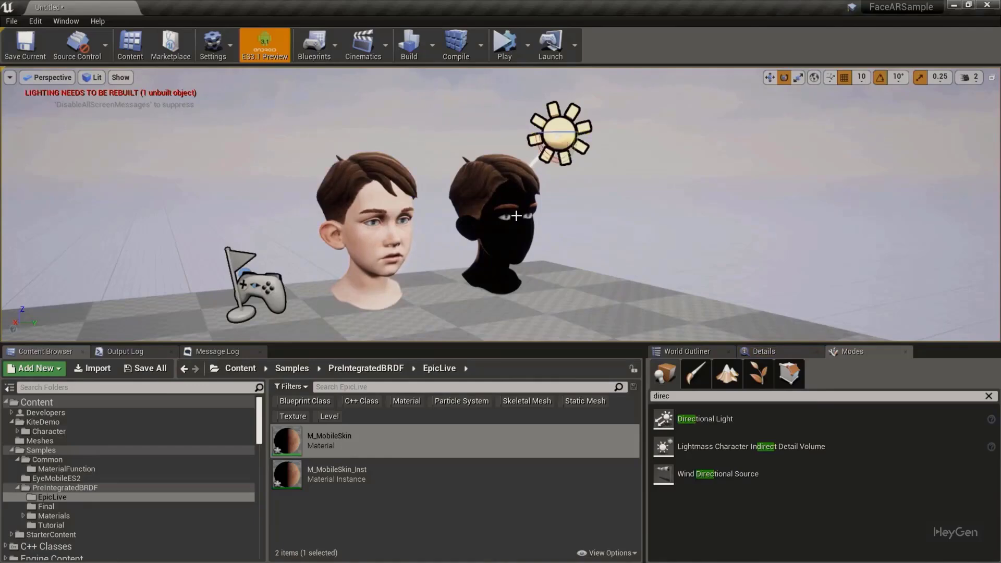
{"action": "left_click", "coordinate": [514, 217]}
{"action": "left_click_drag", "start_coordinate": [514, 217], "coordinate": [642, 237], "text": "alt"}
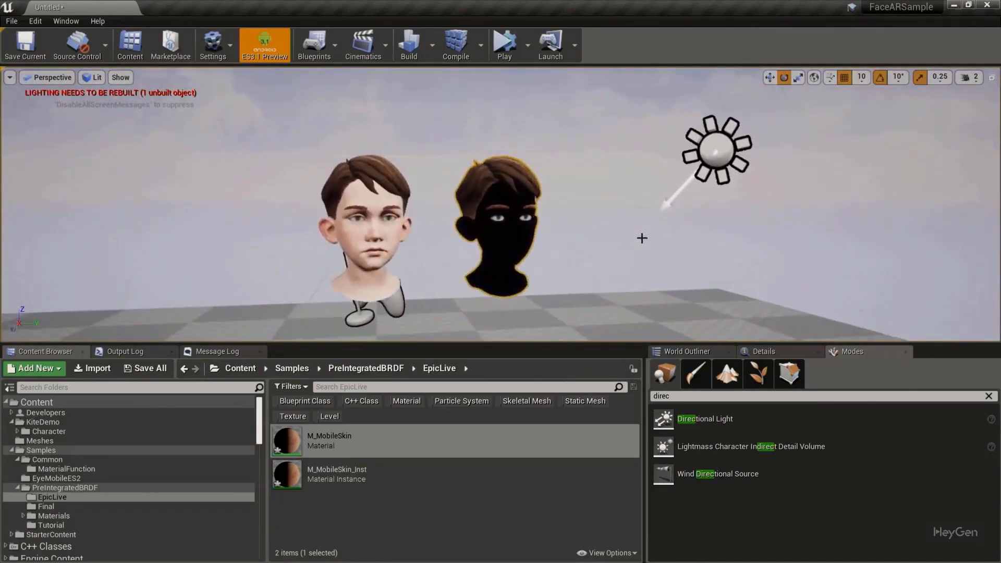
{"action": "left_click", "coordinate": [373, 536]}
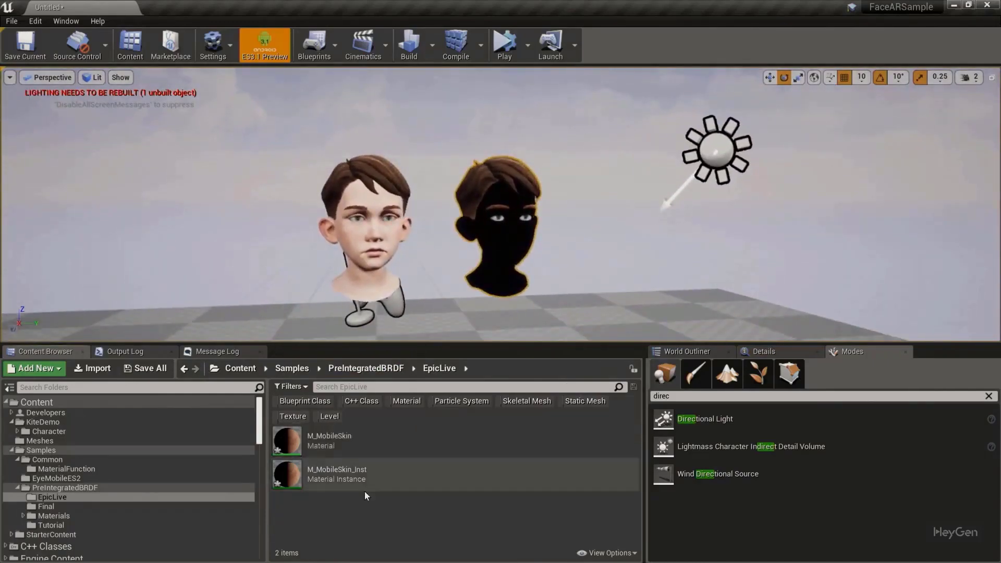
Create a Material Parameter Collection in EpicLive and name it CustomLightParams
{"action": "right_click", "coordinate": [351, 508]}
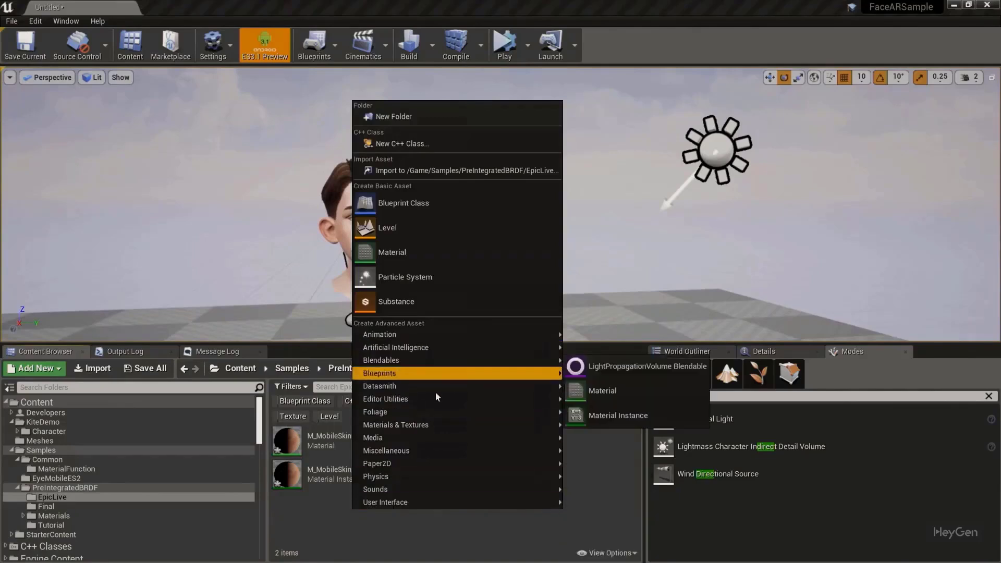
{"action": "mouse_move", "coordinate": [437, 423]}
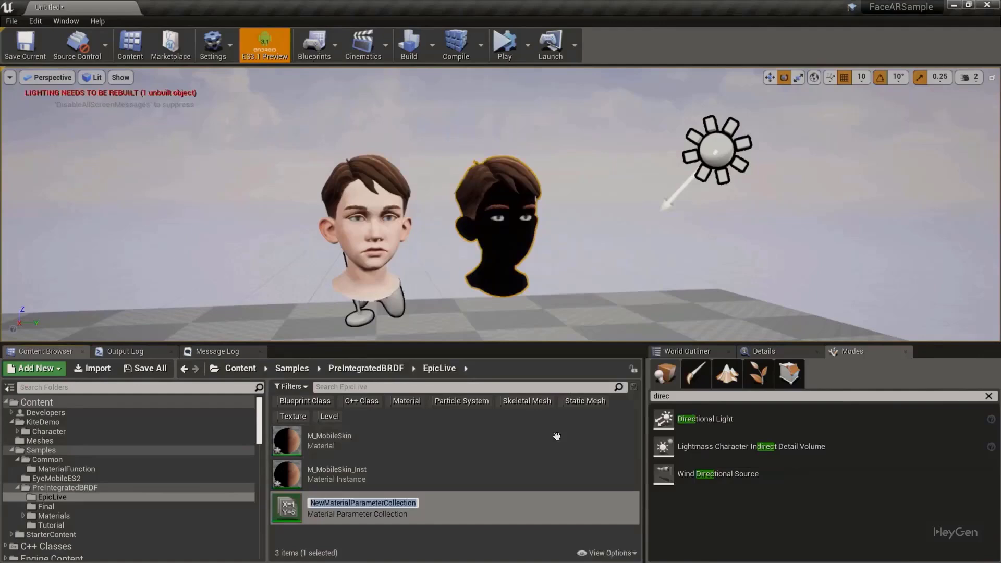
{"action": "left_click", "coordinate": [352, 524]}
{"action": "key", "text": "F2"}
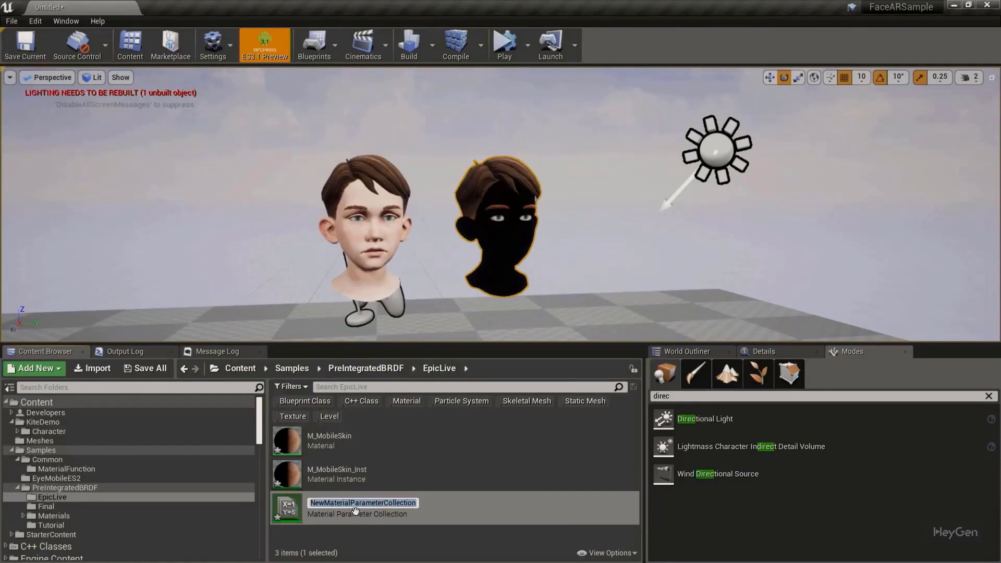
{"action": "type", "text": "C"}
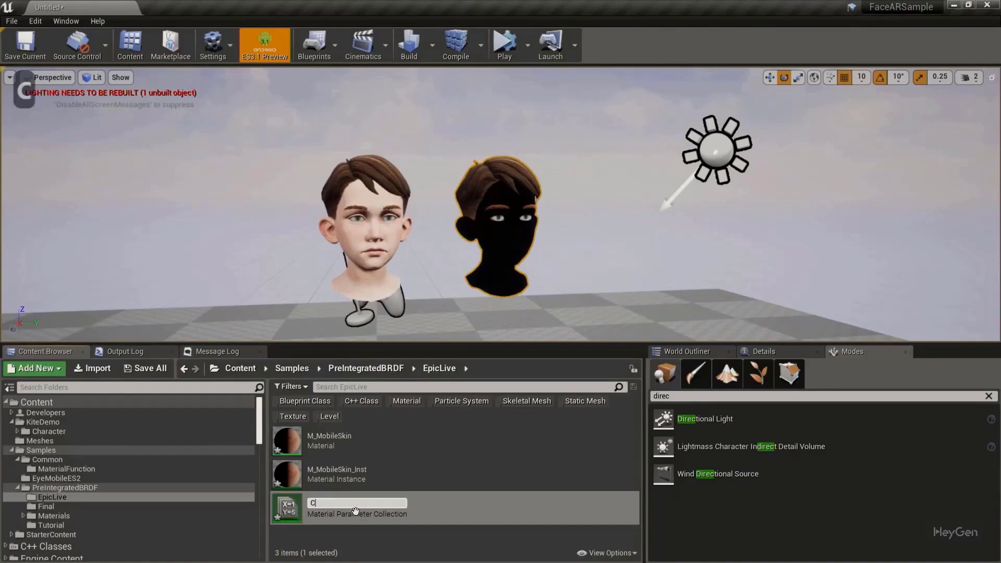
{"action": "type", "text": "ustomLi"}
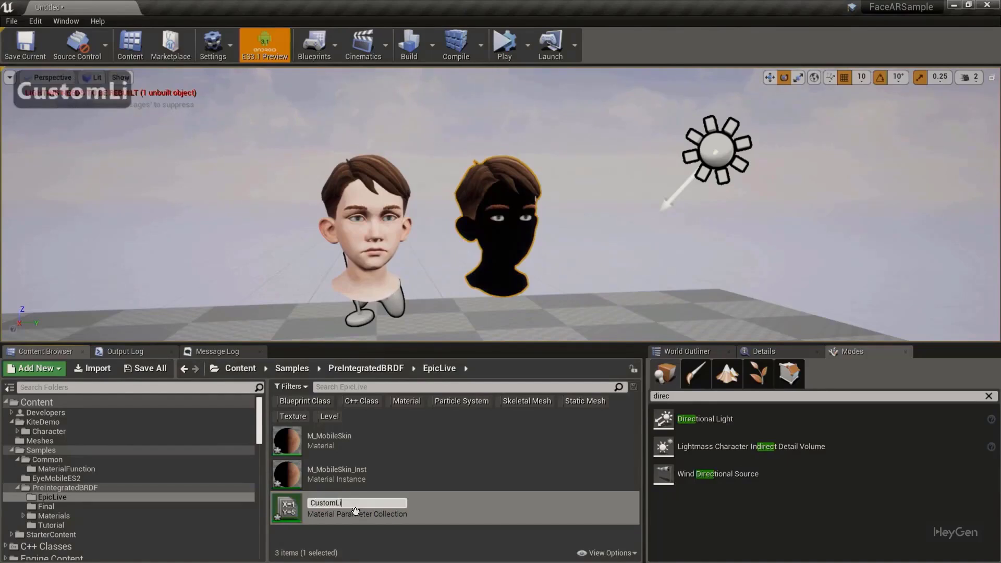
{"action": "type", "text": "ghtPara"}
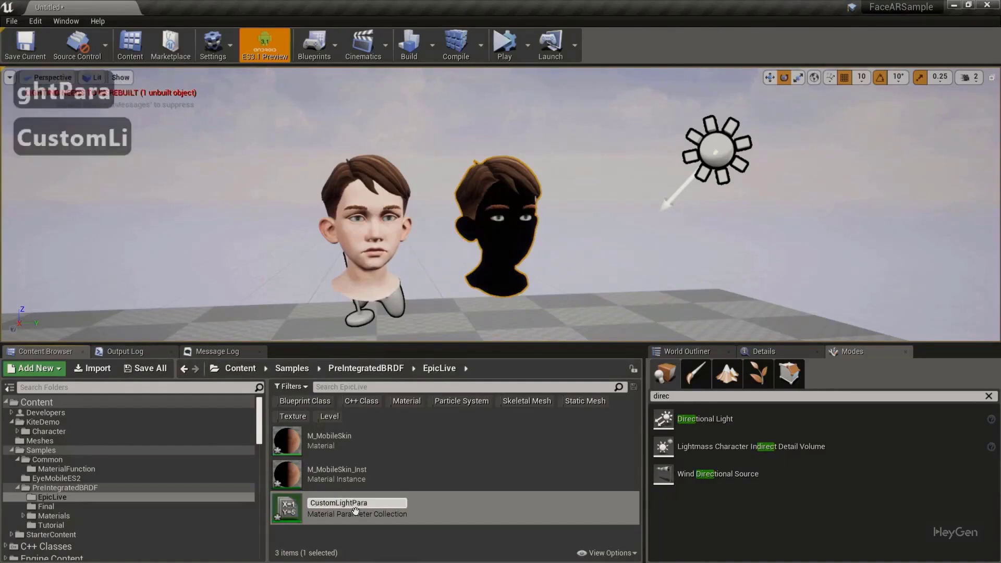
{"action": "type", "text": "ms"}
{"action": "key", "text": "Return"}
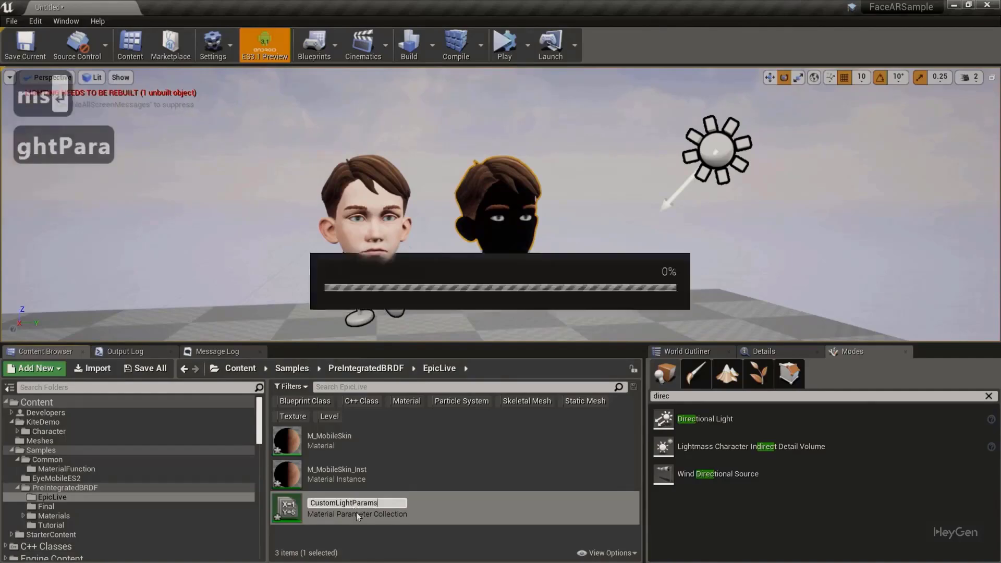
Open CustomLightParams and add a vector parameter named LightVector
{"action": "double_click", "coordinate": [358, 439]}
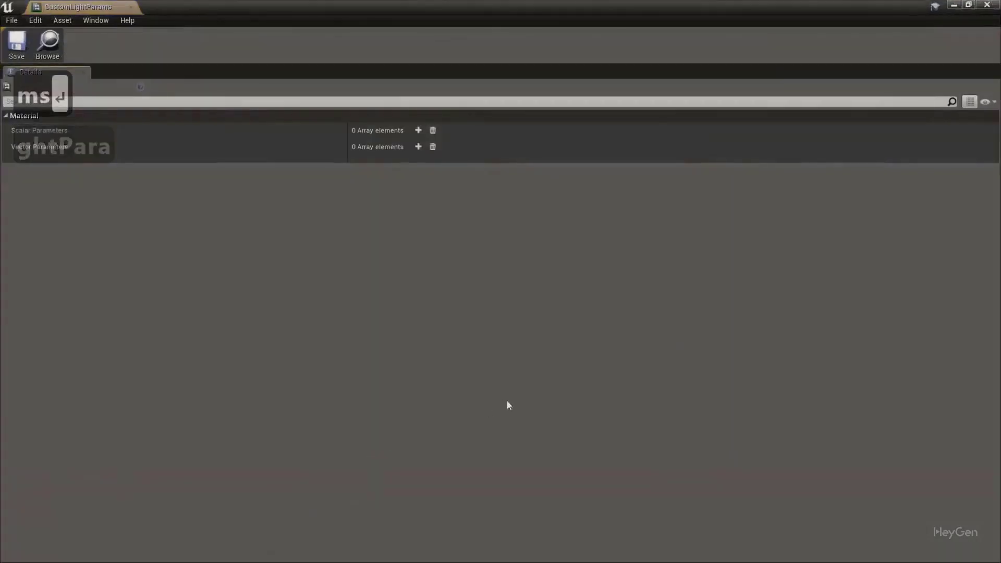
{"action": "left_click", "coordinate": [417, 147]}
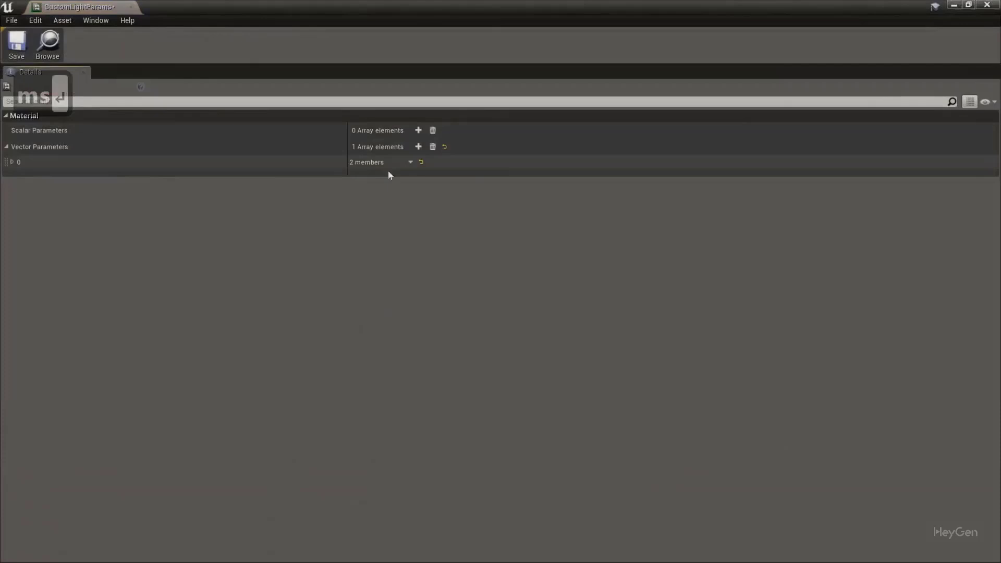
{"action": "left_click", "coordinate": [12, 163]}
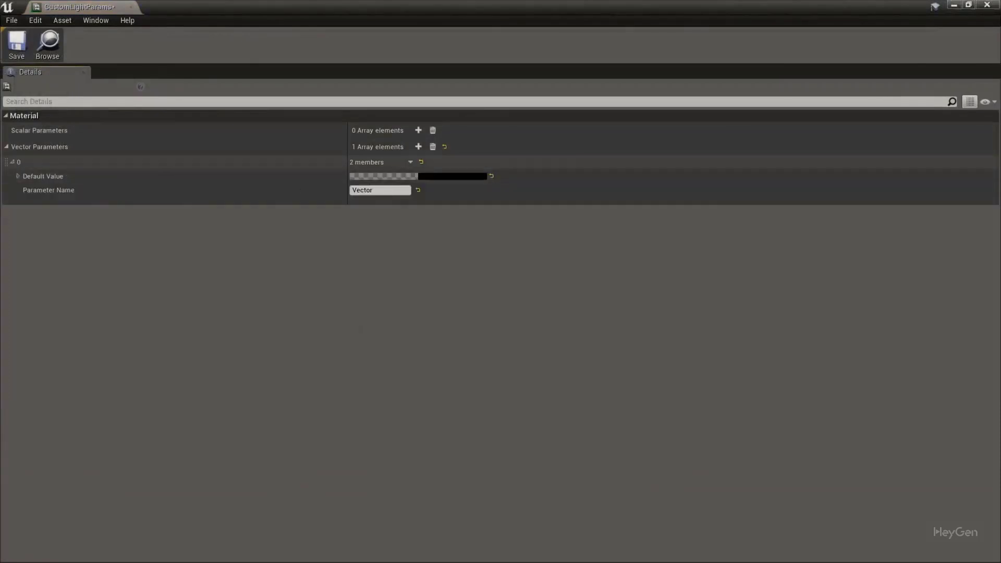
{"action": "left_click", "coordinate": [386, 191]}
{"action": "key", "text": "ctrl+a"}
{"action": "type", "text": "L"}
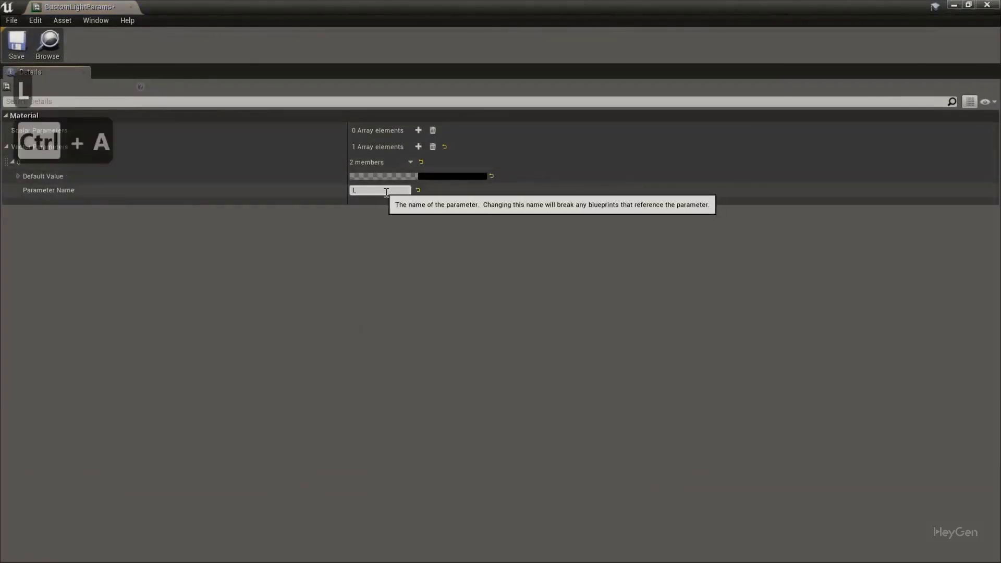
{"action": "type", "text": "ightVector"}
{"action": "key", "text": "Return"}
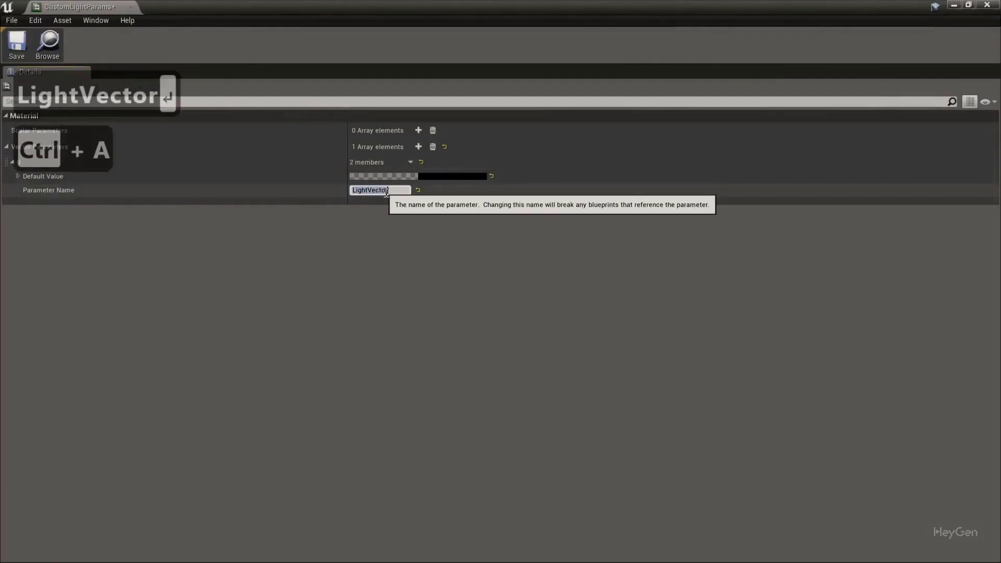
Add a scalar parameter named LightIntensity with a default value of 1.0
{"action": "left_click", "coordinate": [418, 130]}
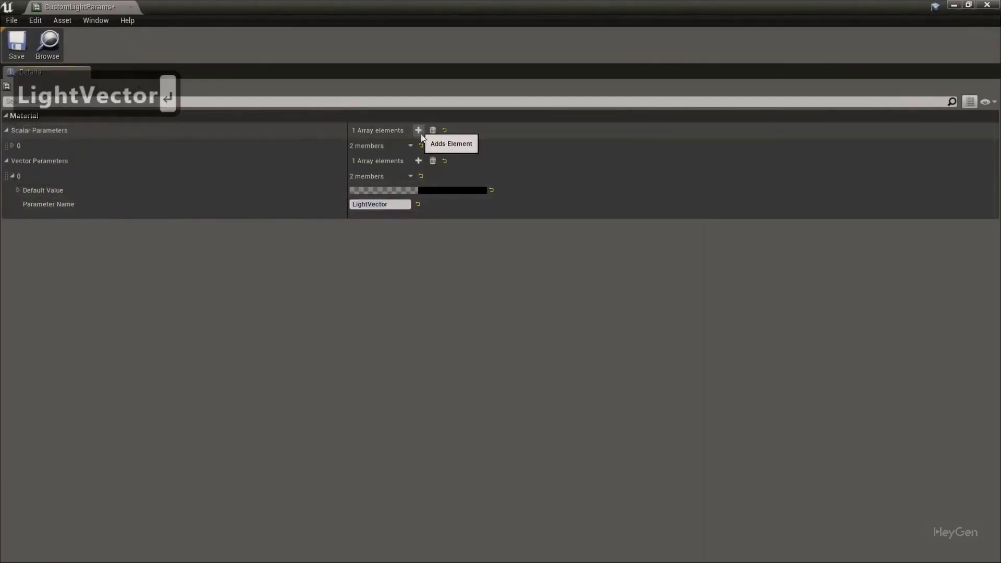
{"action": "left_click", "coordinate": [12, 146]}
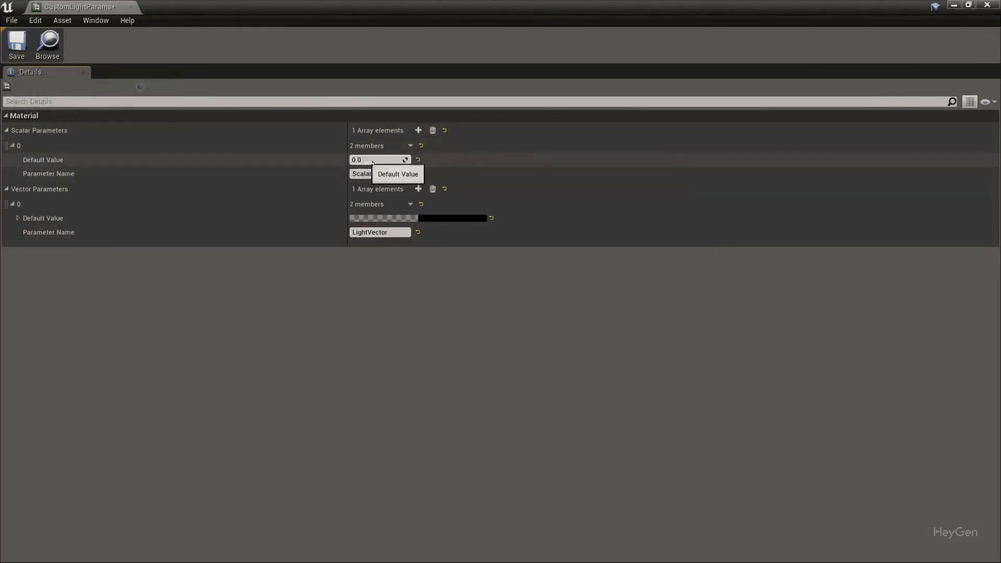
{"action": "left_click", "coordinate": [392, 174]}
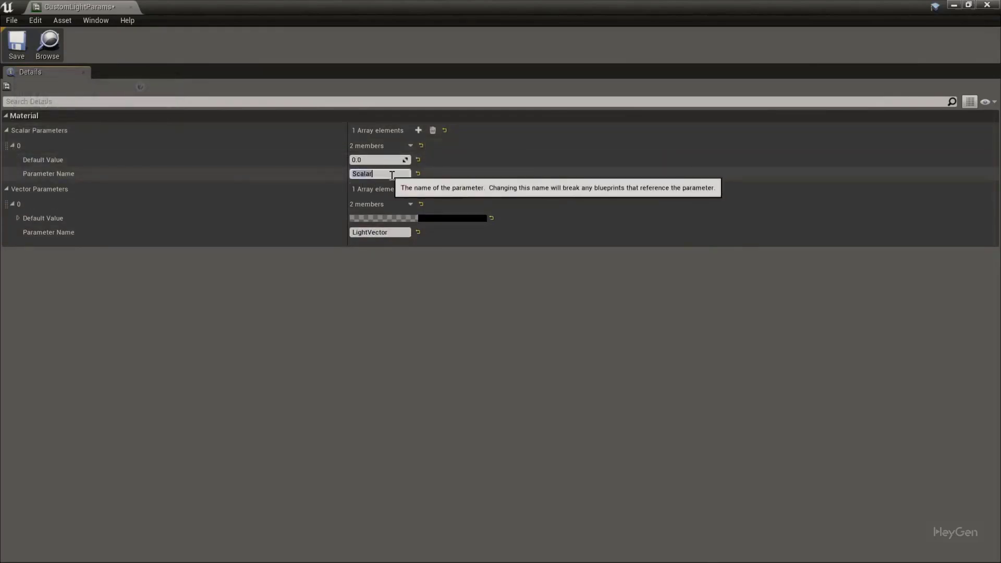
{"action": "type", "text": "Light"}
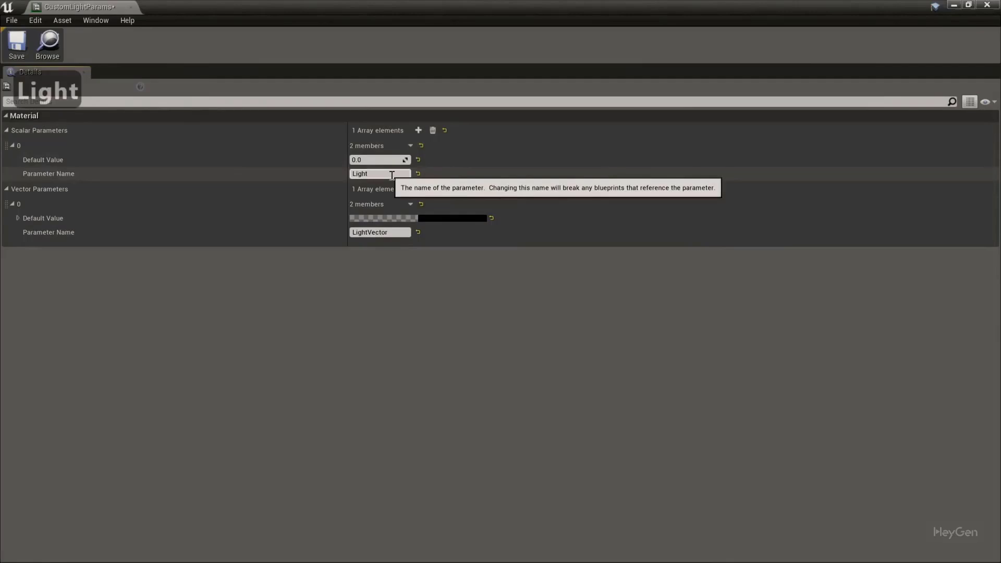
{"action": "type", "text": "Intensity"}
{"action": "key", "text": "Return"}
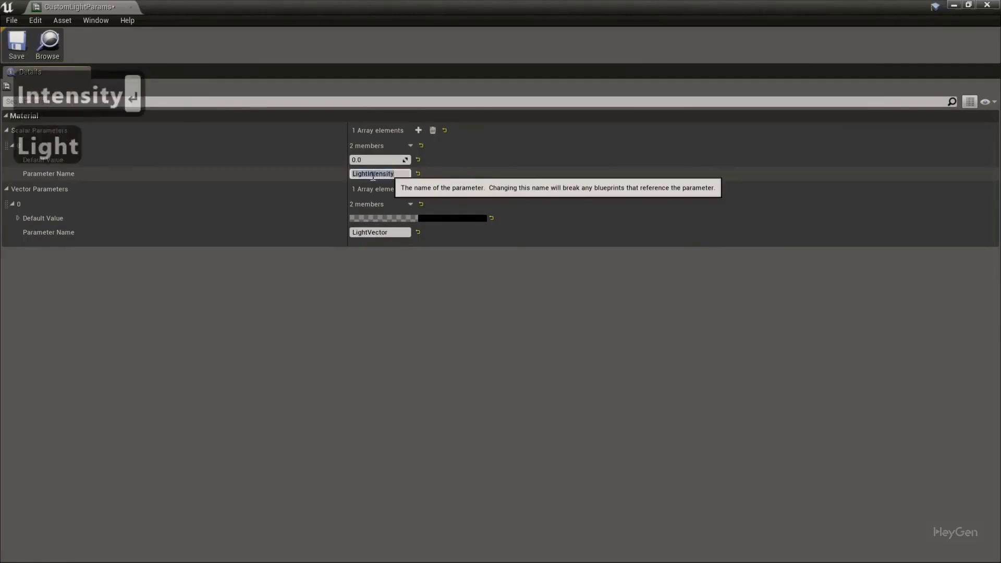
{"action": "left_click", "coordinate": [375, 161]}
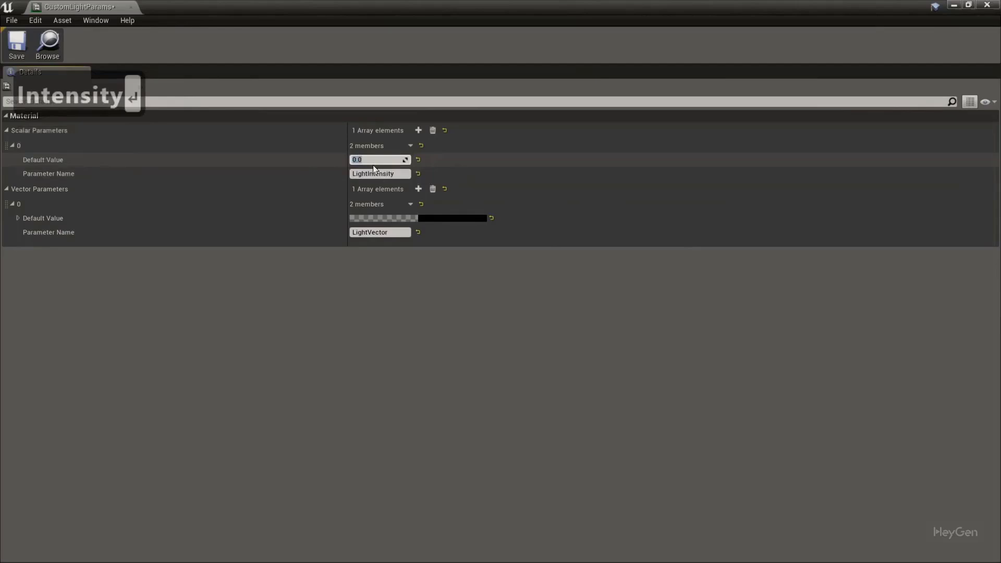
{"action": "type", "text": "1"}
{"action": "key", "text": "Return"}
Set LightVector's default R component to 1 and save the collection
{"action": "left_click", "coordinate": [18, 218]}
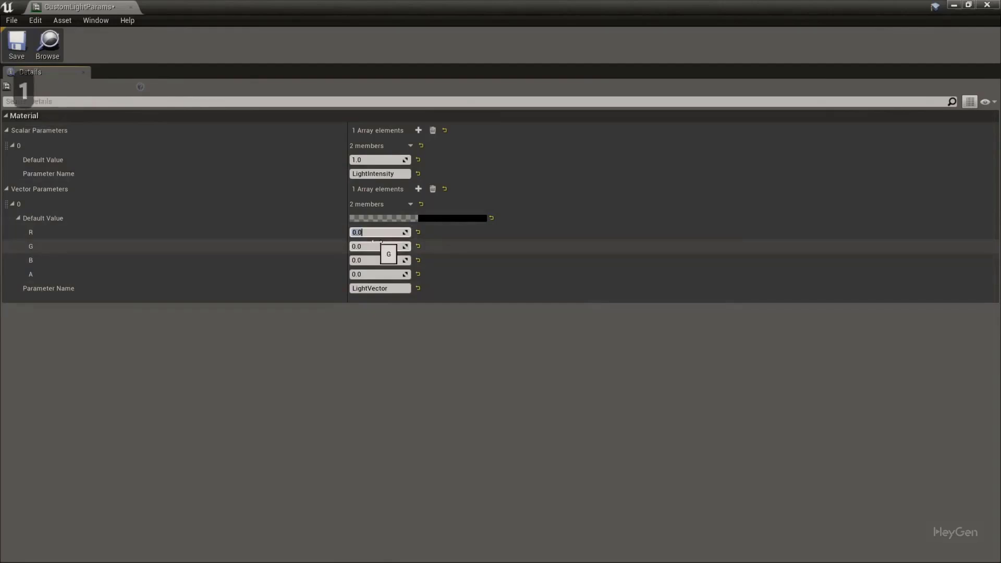
{"action": "type", "text": "1"}
{"action": "key", "text": "Return"}
{"action": "left_click", "coordinate": [379, 247]}
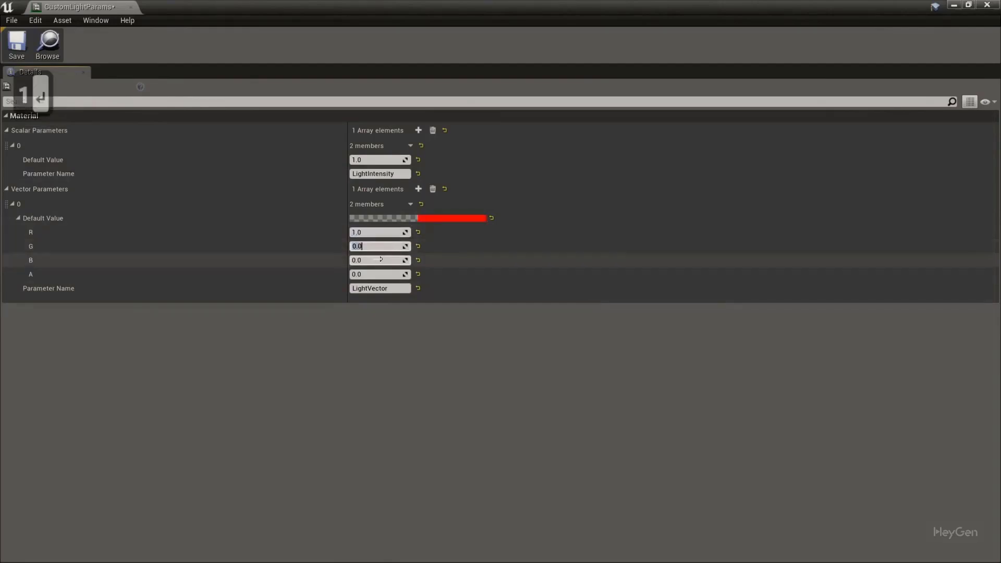
{"action": "left_click", "coordinate": [16, 43]}
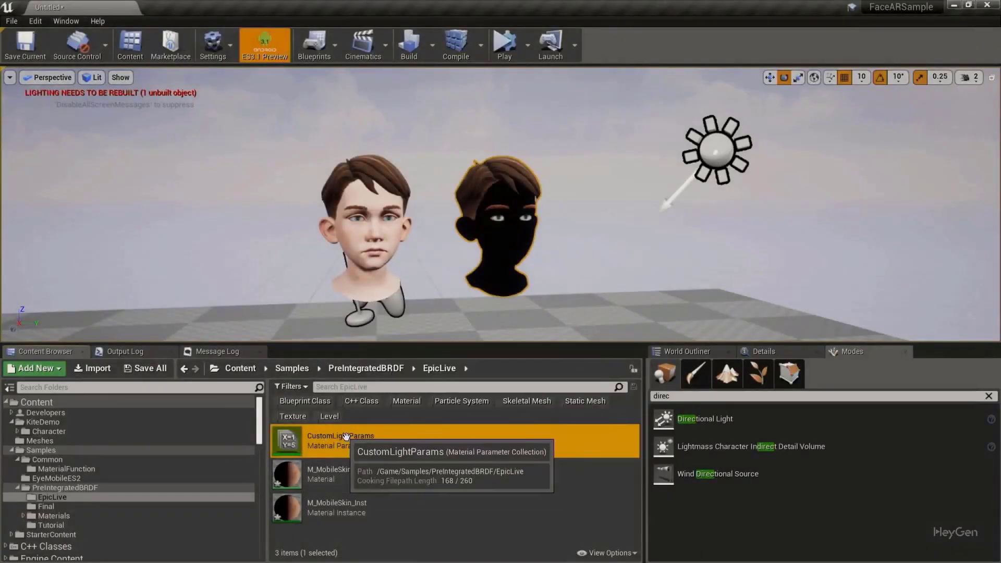
Open M_MobileSkin and add a CollectionParameter node near the lighting nodes
{"action": "double_click", "coordinate": [342, 473]}
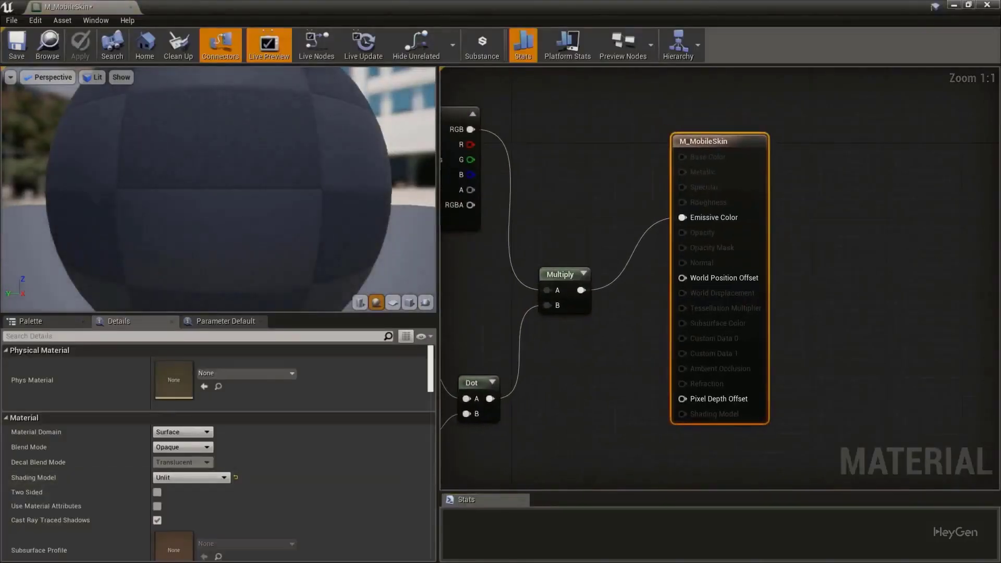
{"action": "scroll", "coordinate": [596, 368], "scroll_direction": "down", "scroll_amount": 1}
{"action": "right_click_drag", "start_coordinate": [571, 349], "coordinate": [677, 273]}
{"action": "right_click", "coordinate": [549, 407]}
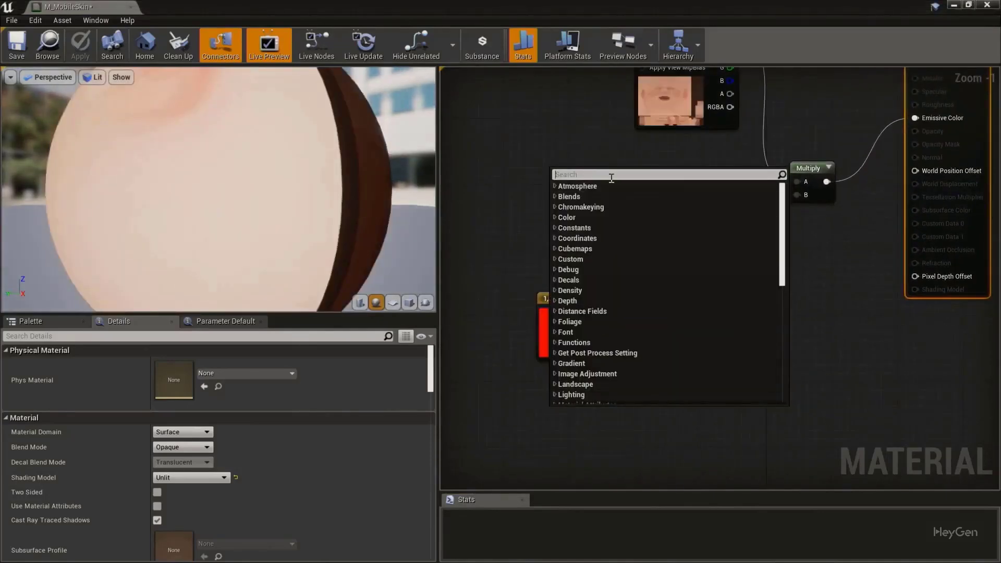
{"action": "type", "text": "col"}
{"action": "key", "text": "ctrl+a"}
{"action": "type", "text": "collec"}
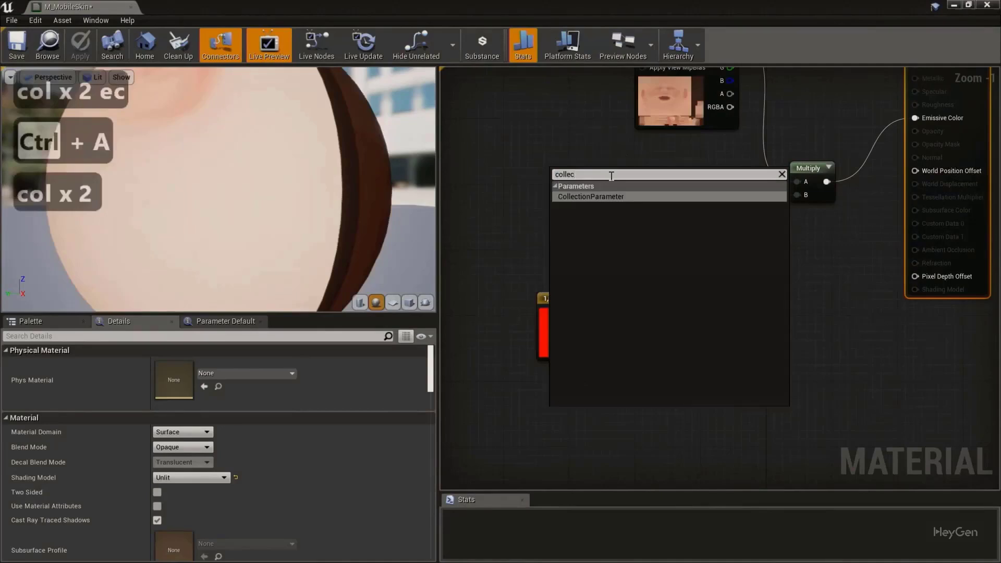
{"action": "key", "text": "Return"}
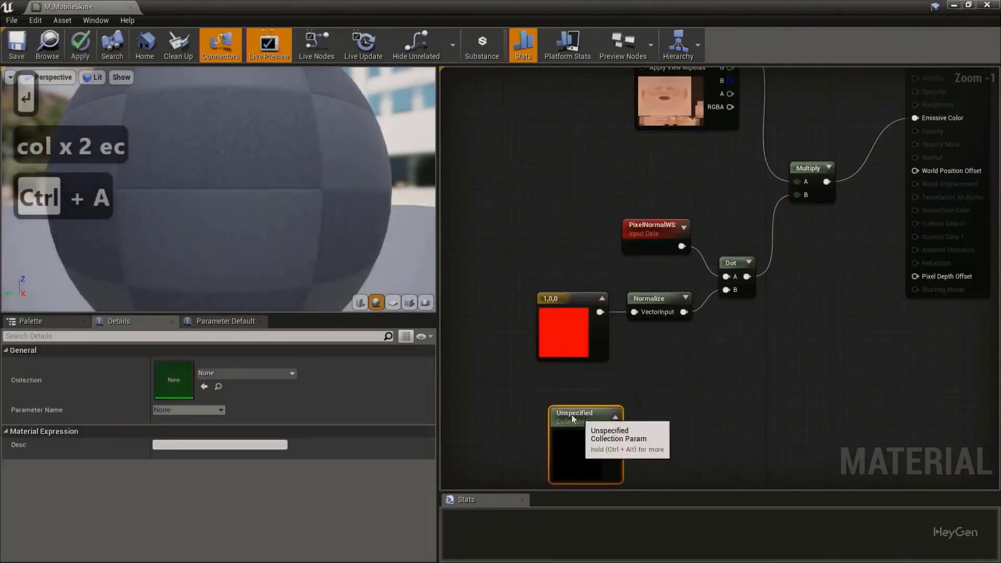
Point the node at CustomLightParams' LightVector and wire it into Normalize's VectorInput
{"action": "left_click", "coordinate": [274, 373]}
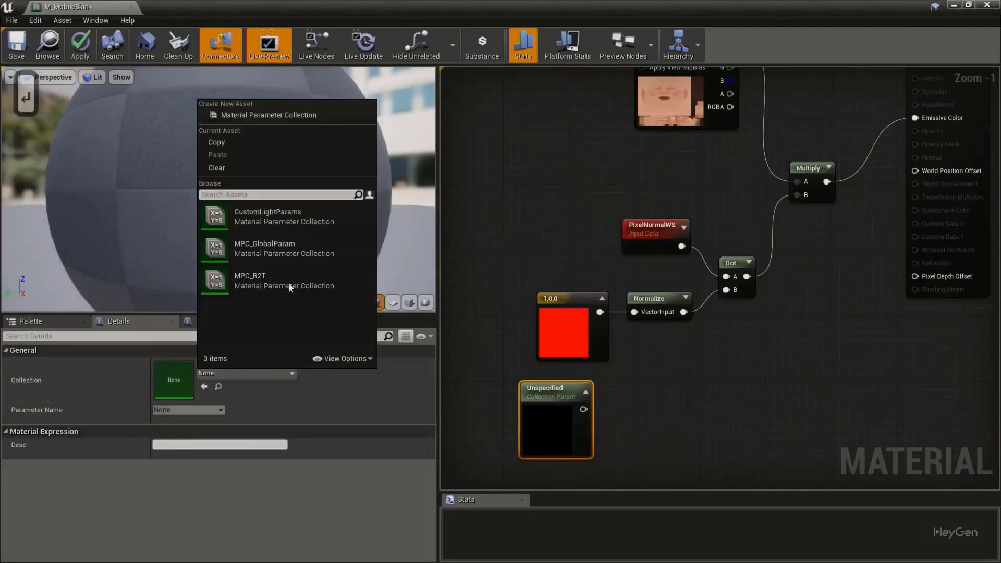
{"action": "left_click", "coordinate": [278, 217]}
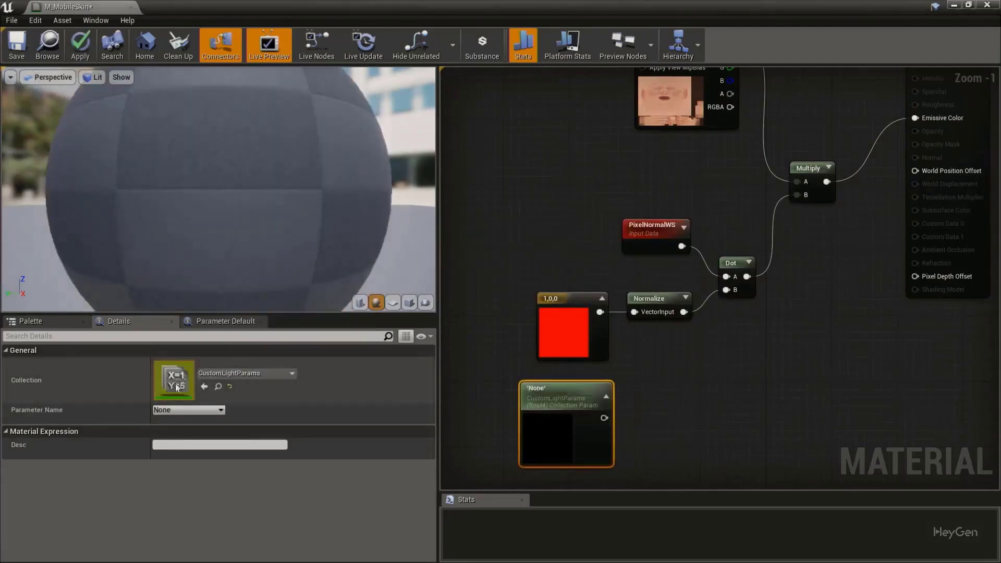
{"action": "left_click_drag", "start_coordinate": [584, 416], "coordinate": [600, 424]}
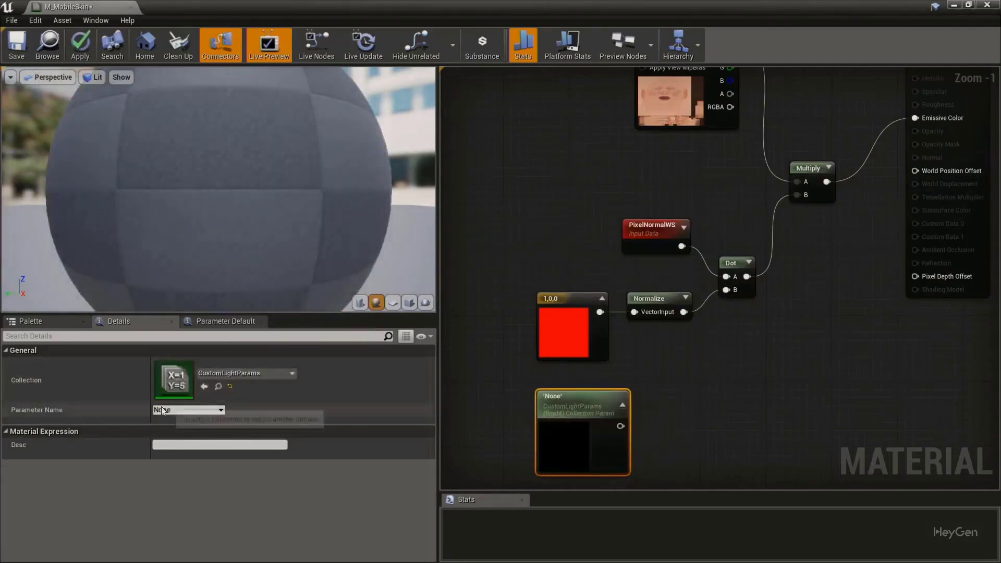
{"action": "left_click", "coordinate": [183, 410]}
{"action": "left_click", "coordinate": [187, 424]}
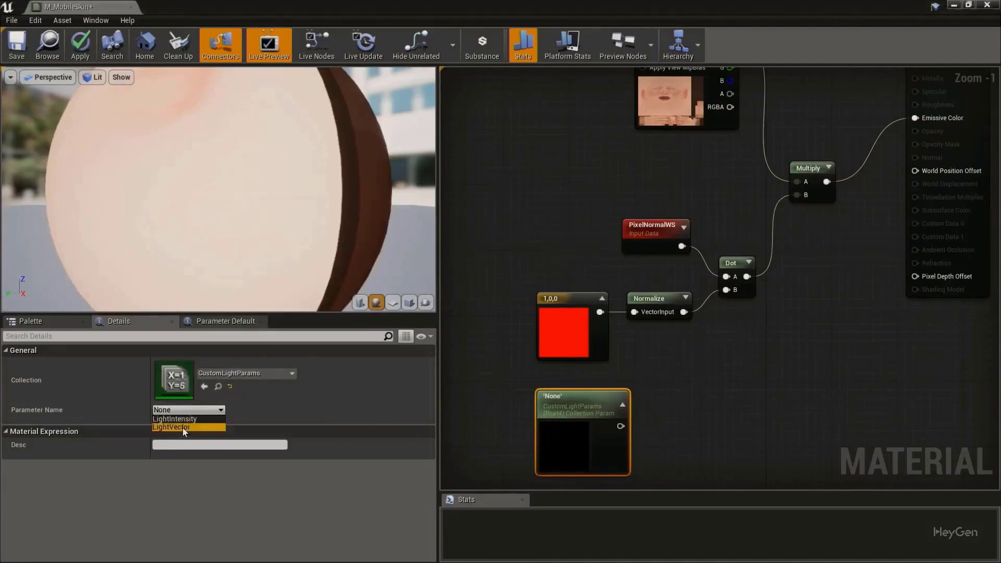
{"action": "left_click_drag", "start_coordinate": [620, 426], "coordinate": [634, 312]}
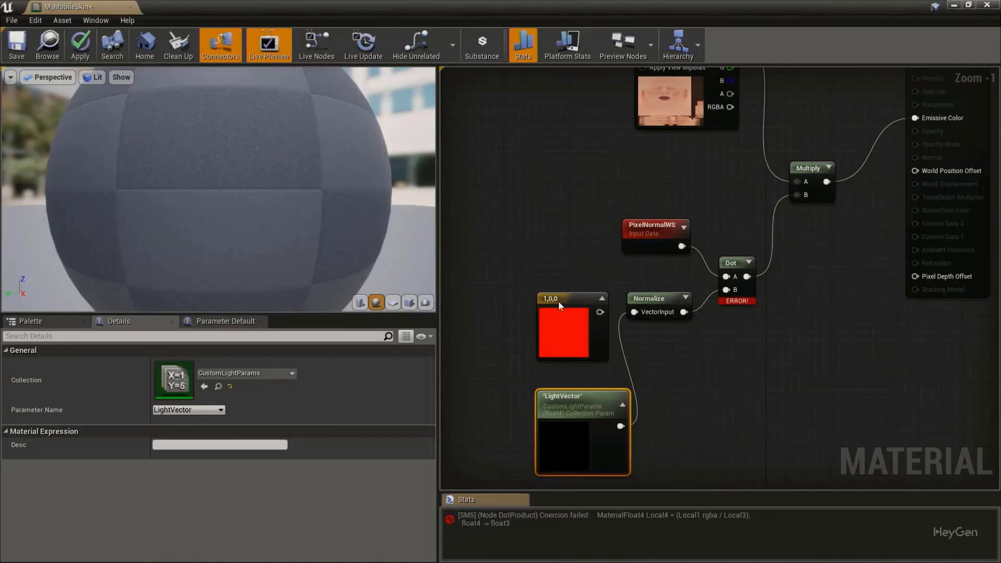
{"action": "left_click", "coordinate": [559, 346]}
Delete the 1,0,0 constant and move the LightVector node into its place
{"action": "key", "text": "Delete"}
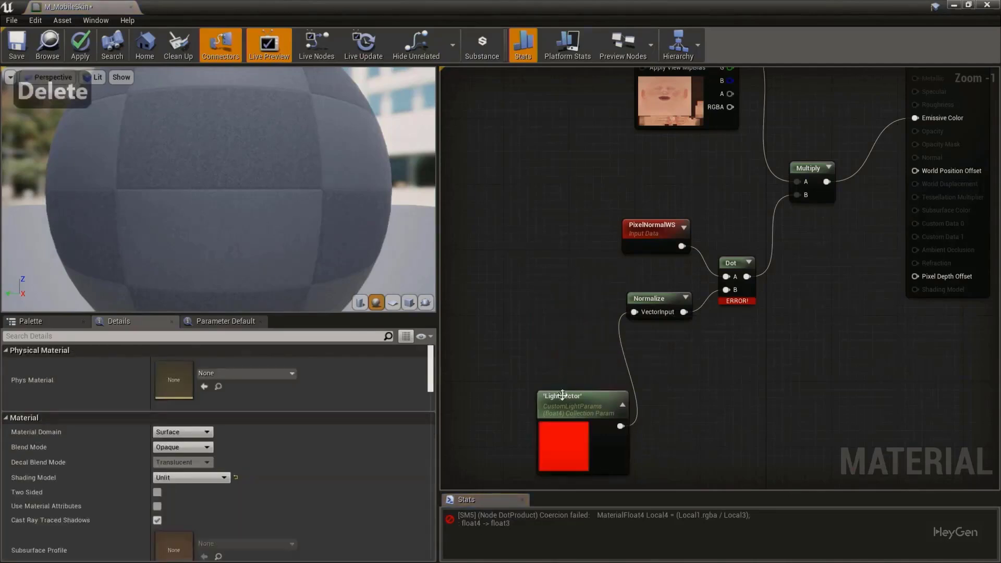
{"action": "left_click_drag", "start_coordinate": [631, 448], "coordinate": [575, 400]}
{"action": "scroll", "coordinate": [521, 371], "scroll_direction": "up", "scroll_amount": 1}
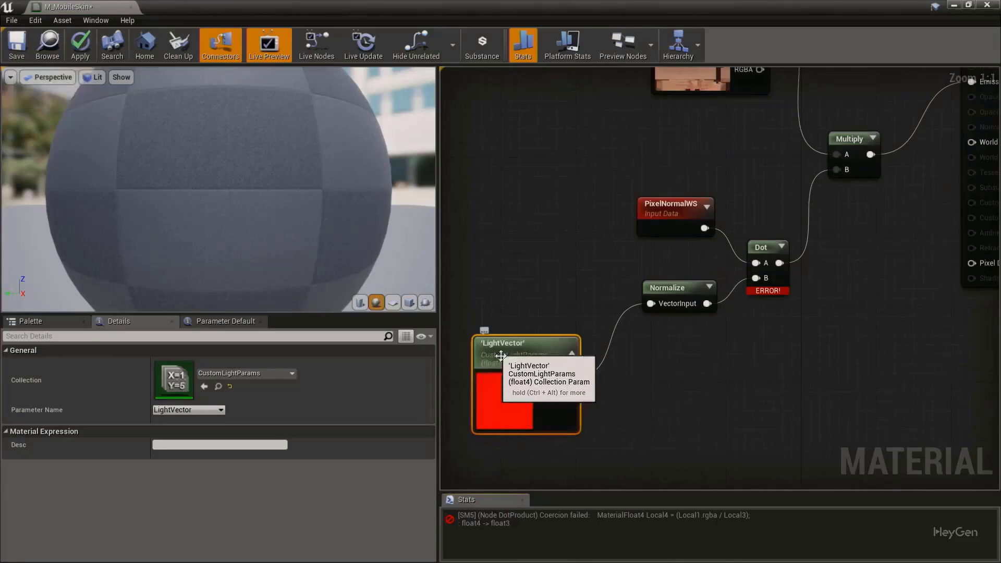
Add an RGB ComponentMask after LightVector and wire it into Normalize's VectorInput
{"action": "left_click_drag", "start_coordinate": [568, 378], "coordinate": [608, 389]}
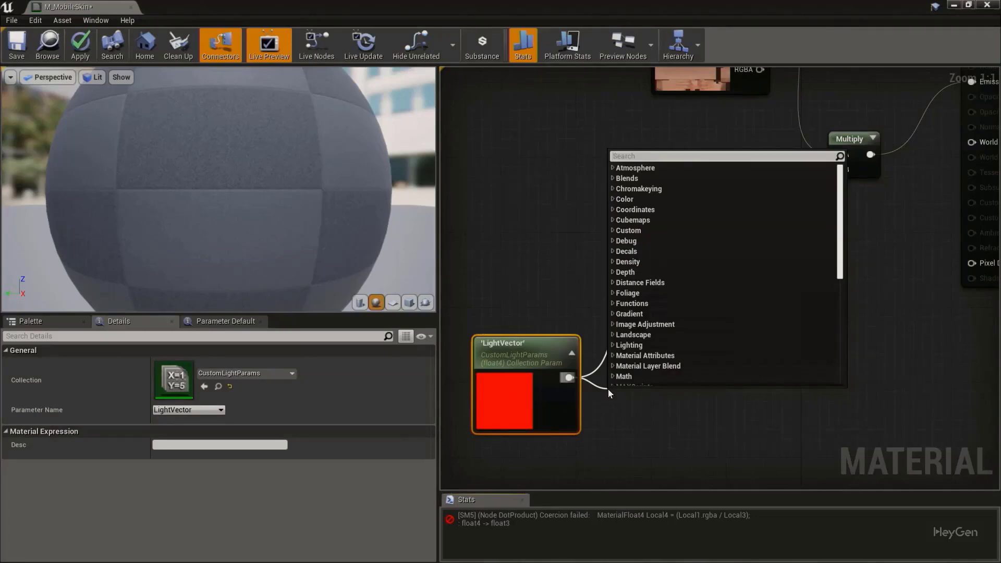
{"action": "type", "text": "compone"}
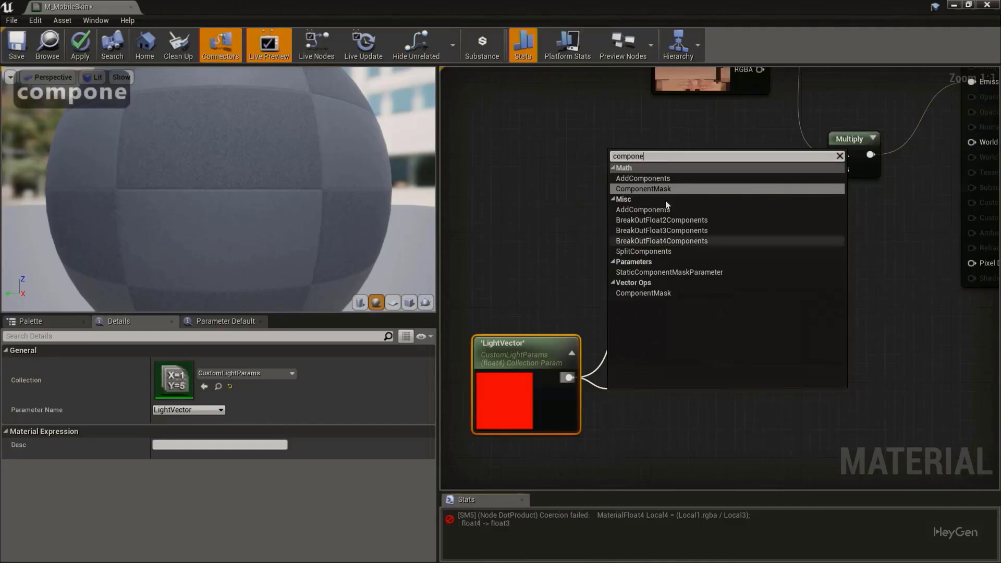
{"action": "left_click", "coordinate": [658, 188]}
{"action": "left_click_drag", "start_coordinate": [628, 405], "coordinate": [624, 390]}
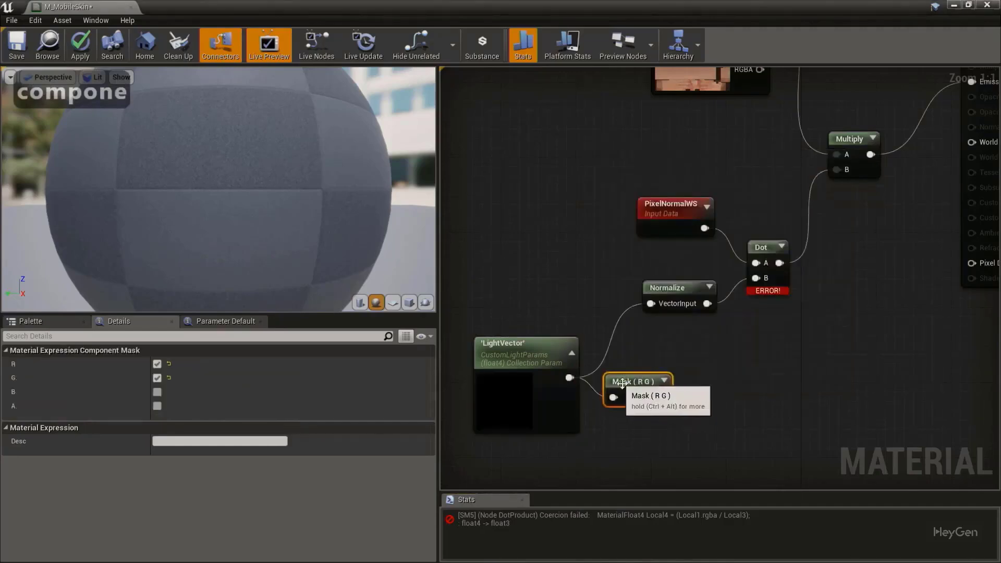
{"action": "left_click", "coordinate": [157, 393]}
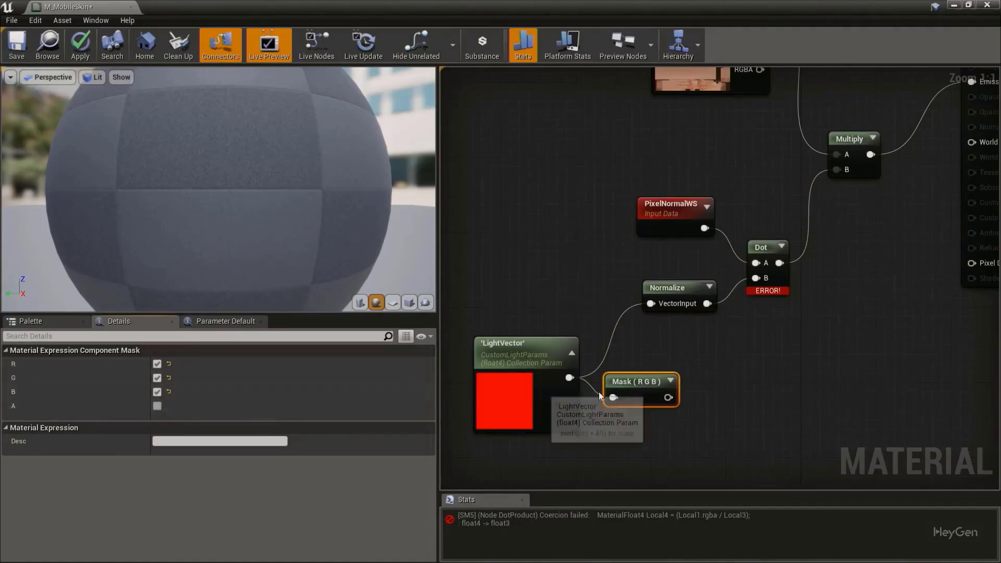
{"action": "left_click_drag", "start_coordinate": [668, 397], "coordinate": [651, 304]}
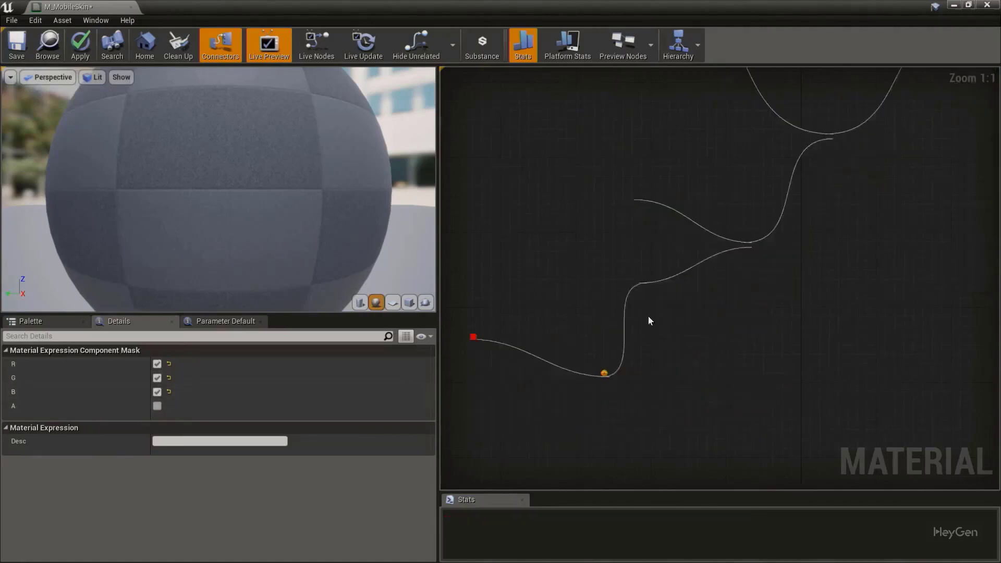
{"action": "left_click_drag", "start_coordinate": [640, 383], "coordinate": [631, 365]}
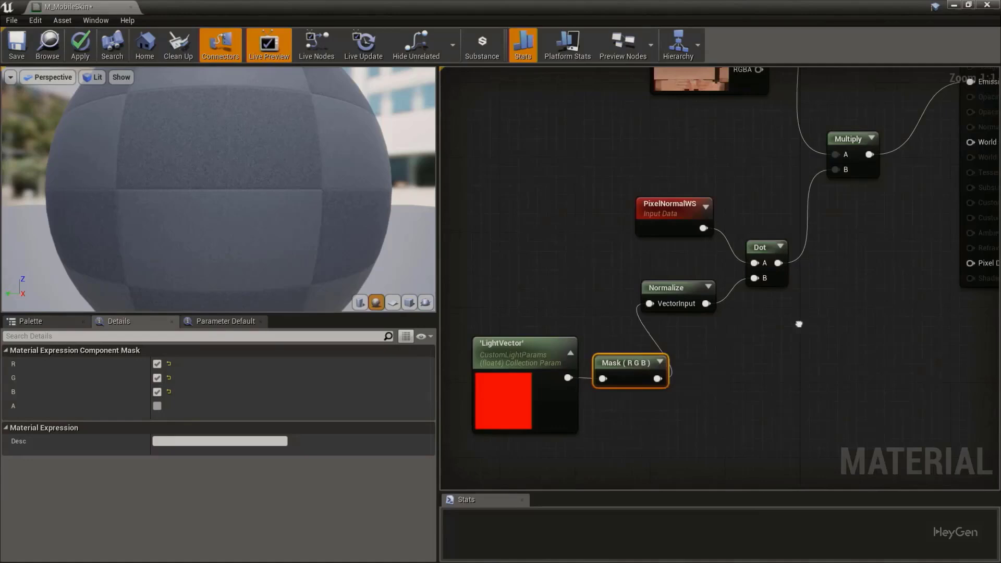
{"action": "right_click_drag", "start_coordinate": [797, 319], "coordinate": [789, 332]}
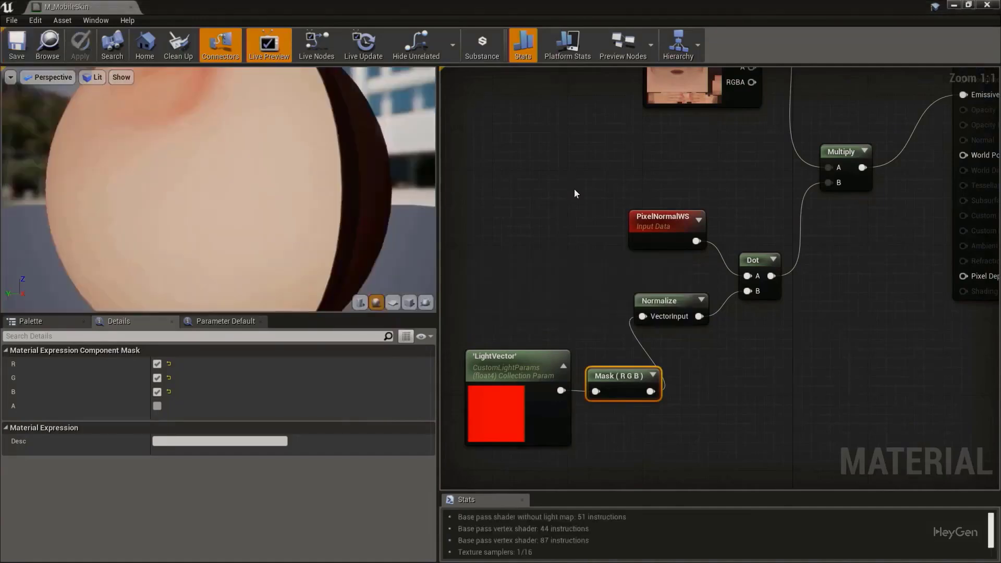
{"action": "left_click", "coordinate": [468, 441]}
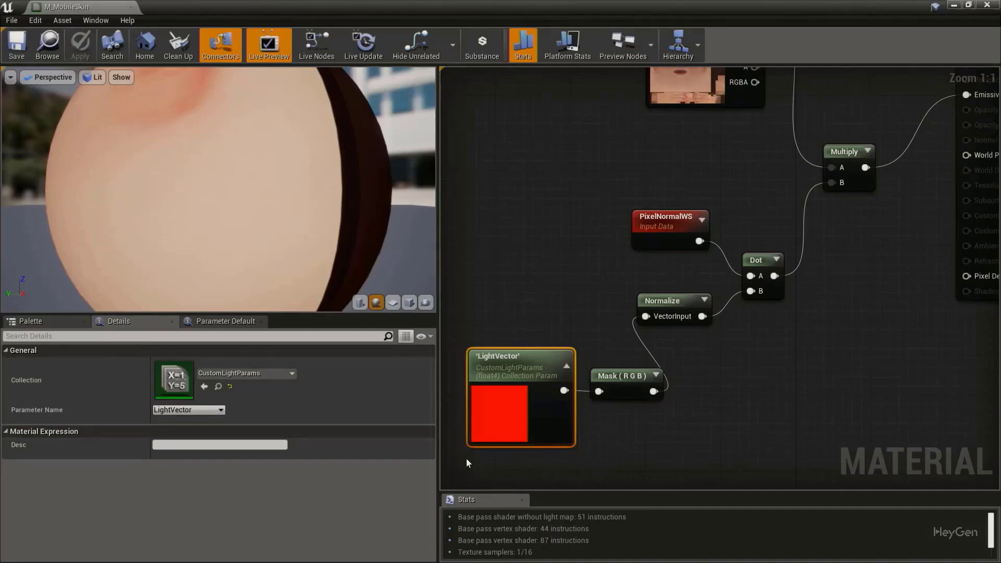
{"action": "left_click_drag", "start_coordinate": [466, 459], "coordinate": [523, 298]}
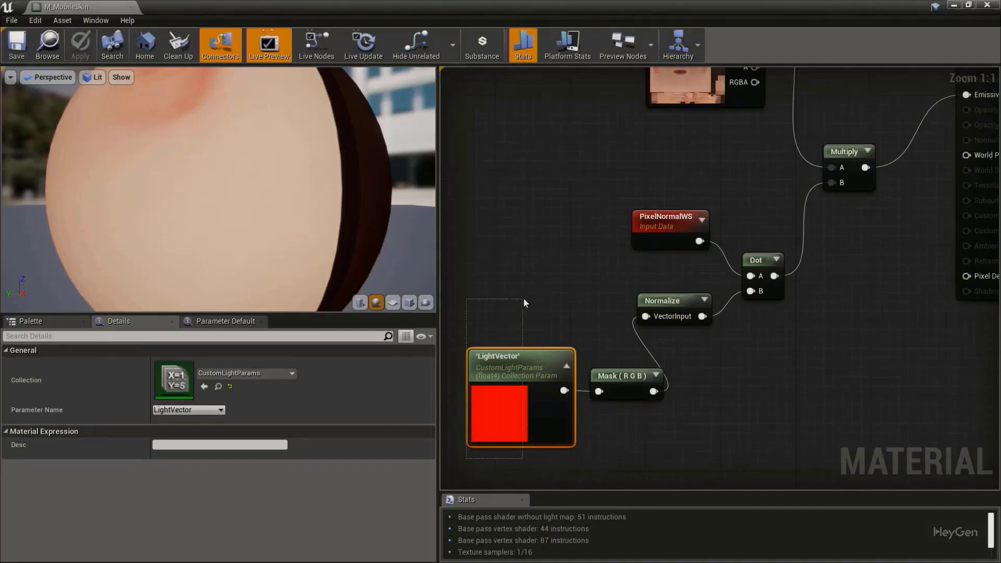
Close the skin material editor and rotate the directional light to point down-left
{"action": "left_click", "coordinate": [987, 9]}
{"action": "left_click", "coordinate": [714, 150]}
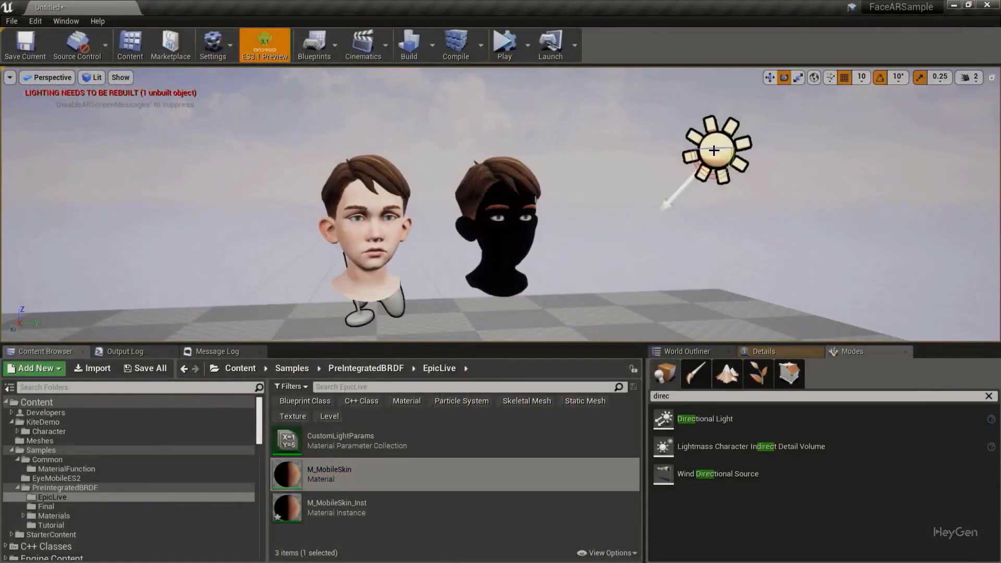
{"action": "key", "text": "w"}
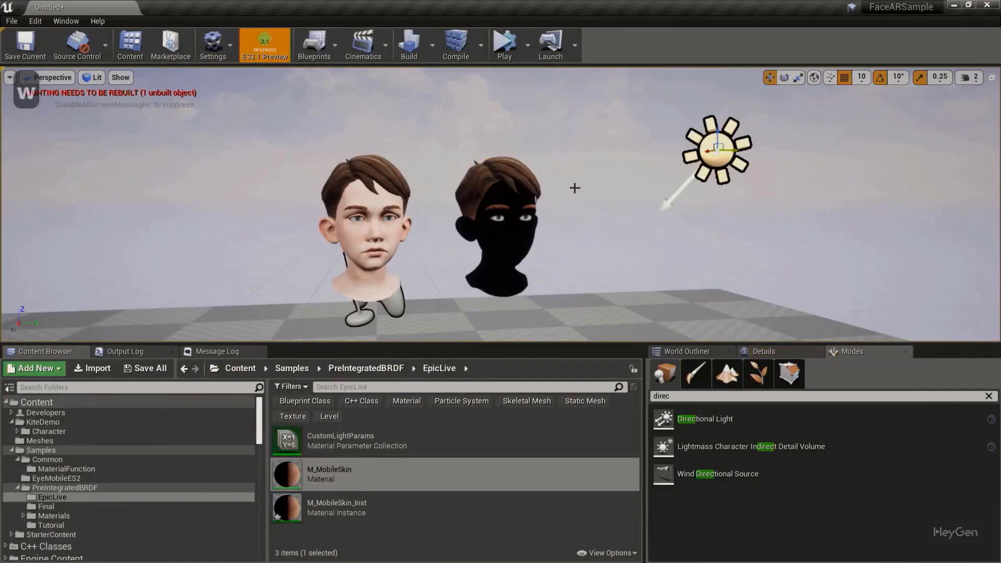
{"action": "key", "text": "e"}
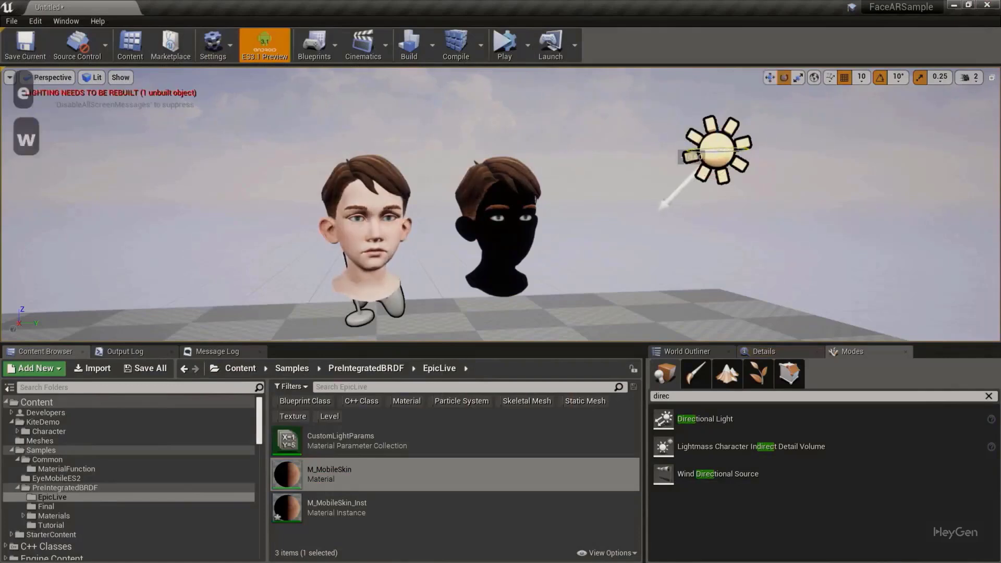
{"action": "left_click_drag", "start_coordinate": [672, 160], "coordinate": [671, 160]}
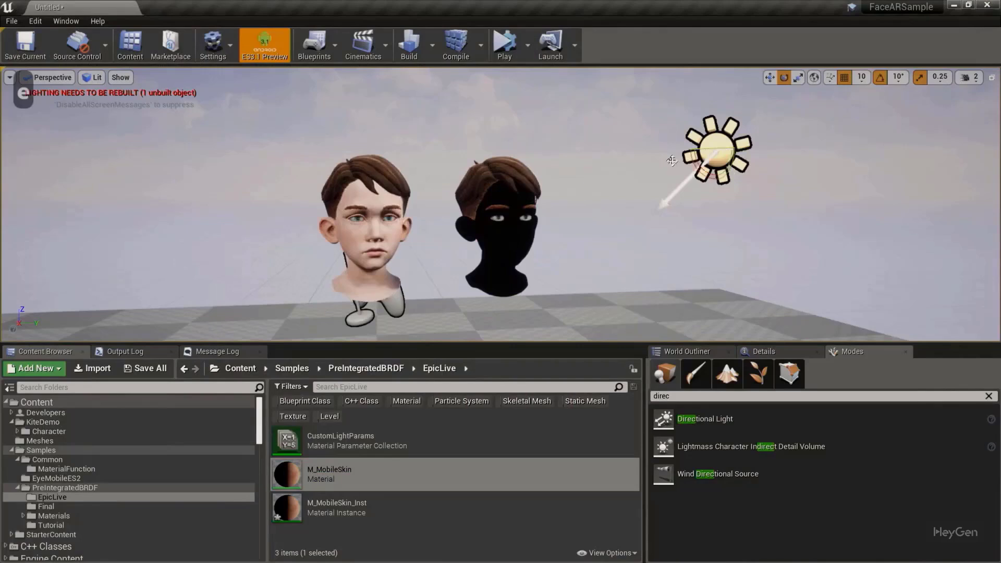
Create a new Blueprint Class in EpicLive, starting its name as BP_Directionali
{"action": "left_click", "coordinate": [354, 499]}
{"action": "left_click", "coordinate": [360, 442]}
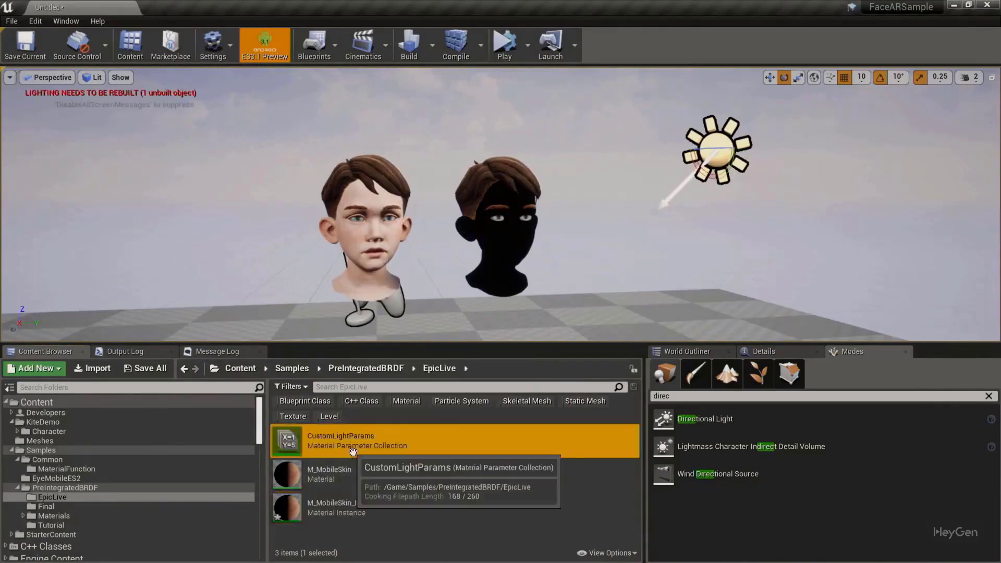
{"action": "key", "text": "w"}
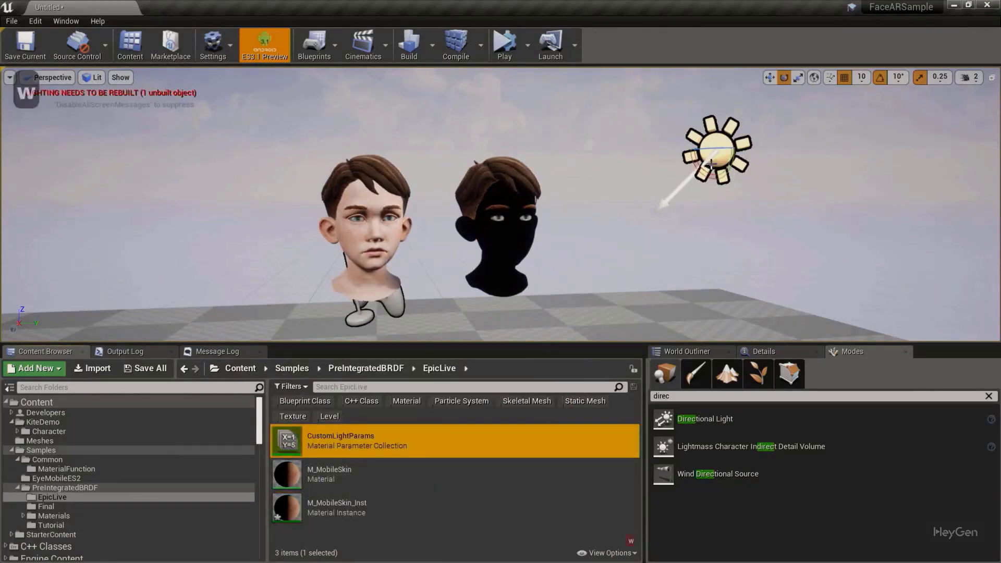
{"action": "right_click", "coordinate": [370, 539]}
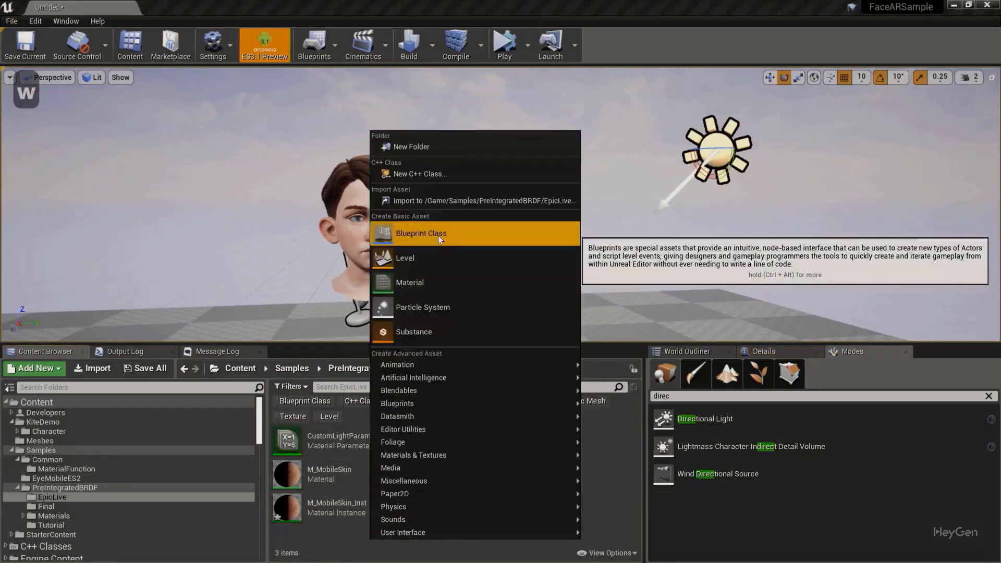
{"action": "type", "text": "BP"}
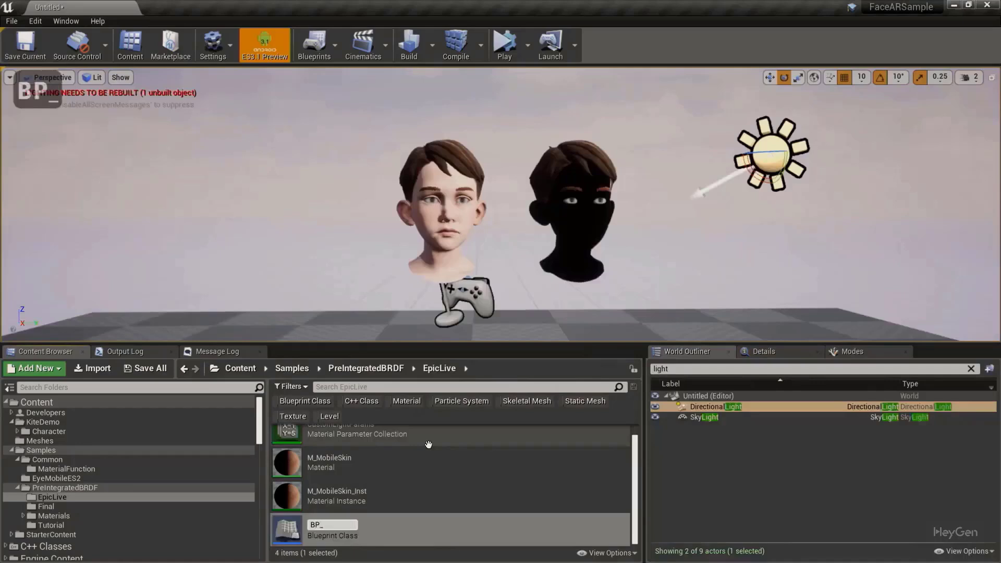
{"action": "type", "text": "_Dir"}
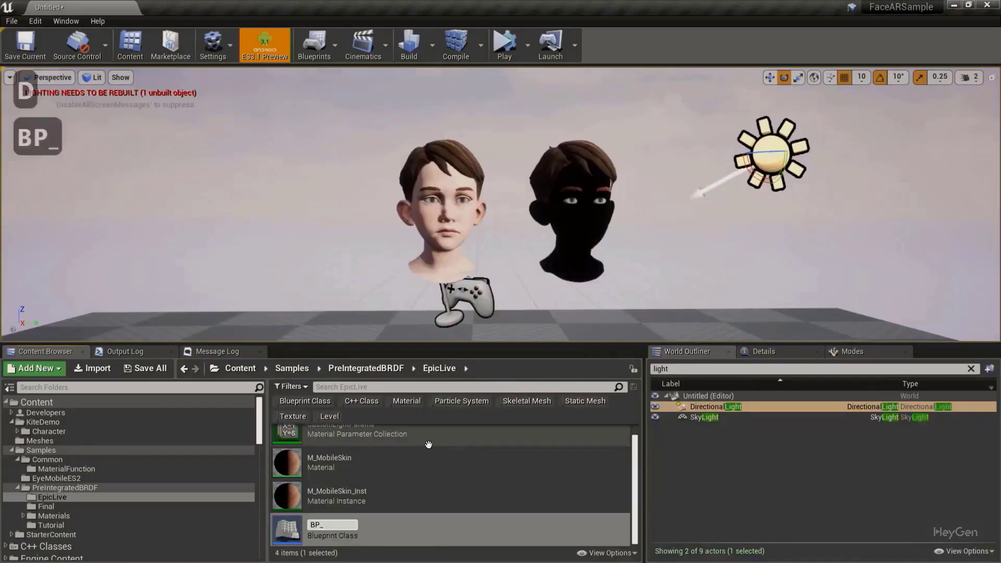
{"action": "type", "text": "ectionall"}
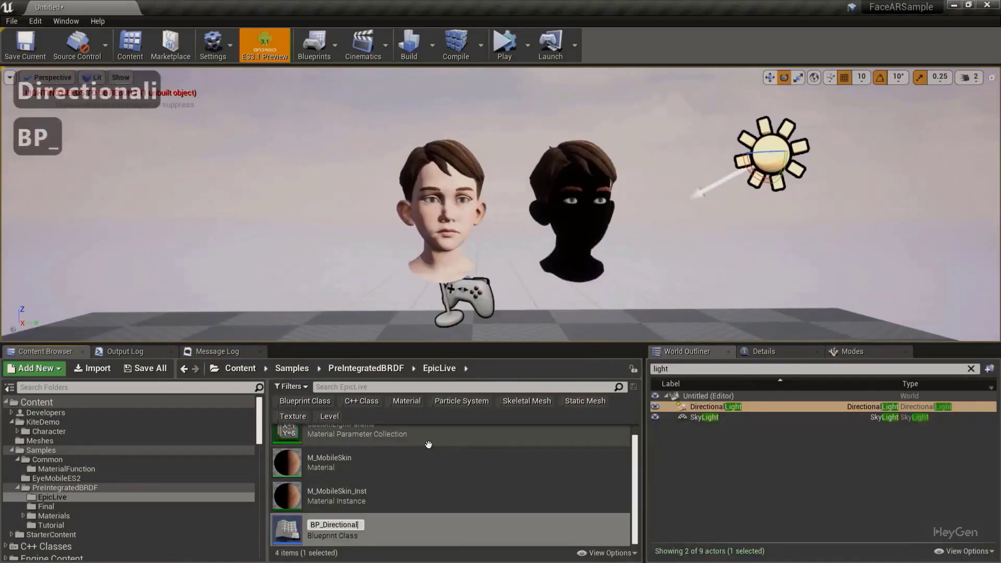
{"action": "type", "text": "ali"}
Rename the Blueprint to BP_DirectionalLight and open it in the Blueprint editor
{"action": "key", "text": "BackSpace"}
{"action": "key", "text": "BackSpace"}
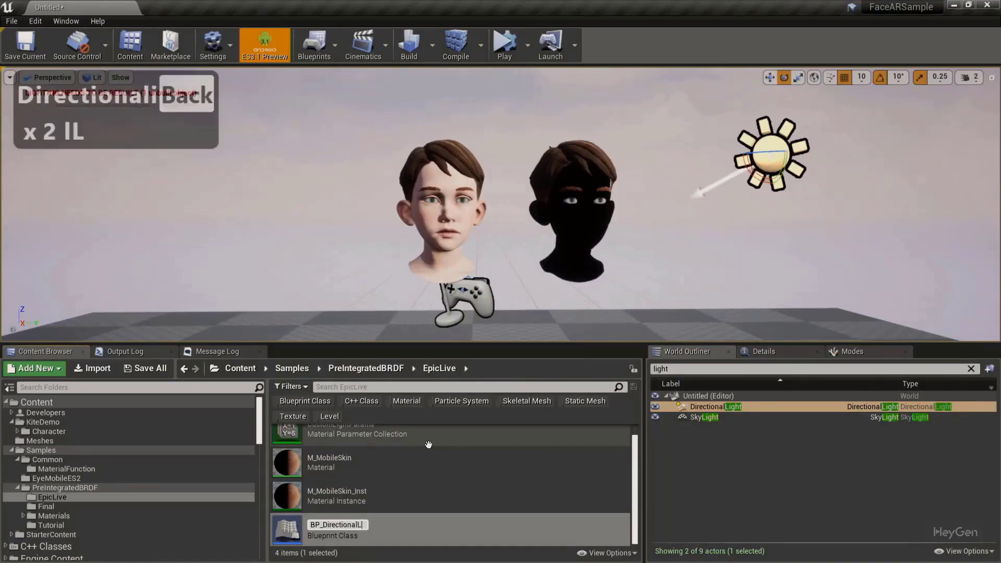
{"action": "type", "text": "lLight"}
{"action": "key", "text": "Return"}
{"action": "double_click", "coordinate": [362, 443]}
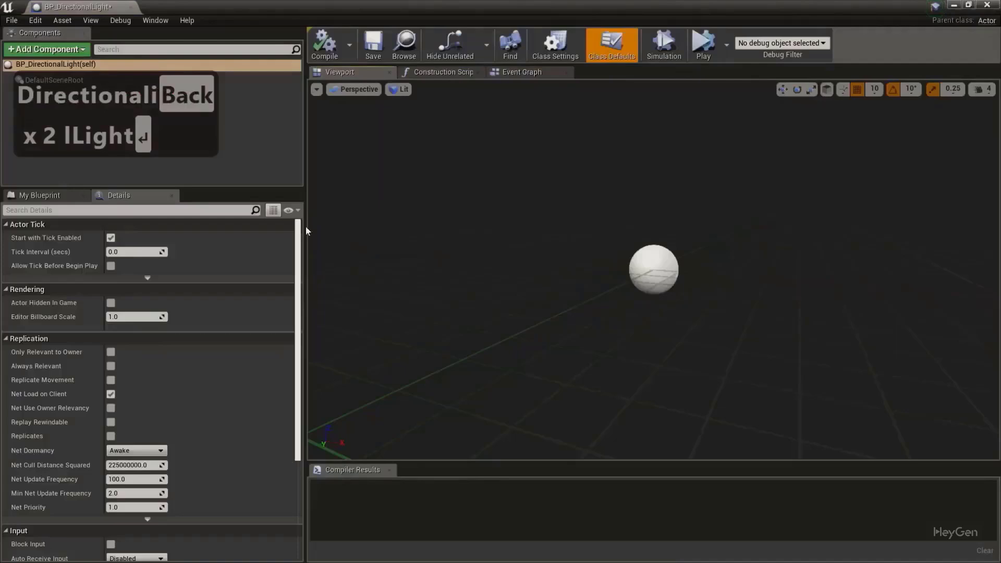
Add a Directional Light component and make it the root in place of DefaultSceneRoot
{"action": "left_click", "coordinate": [37, 50]}
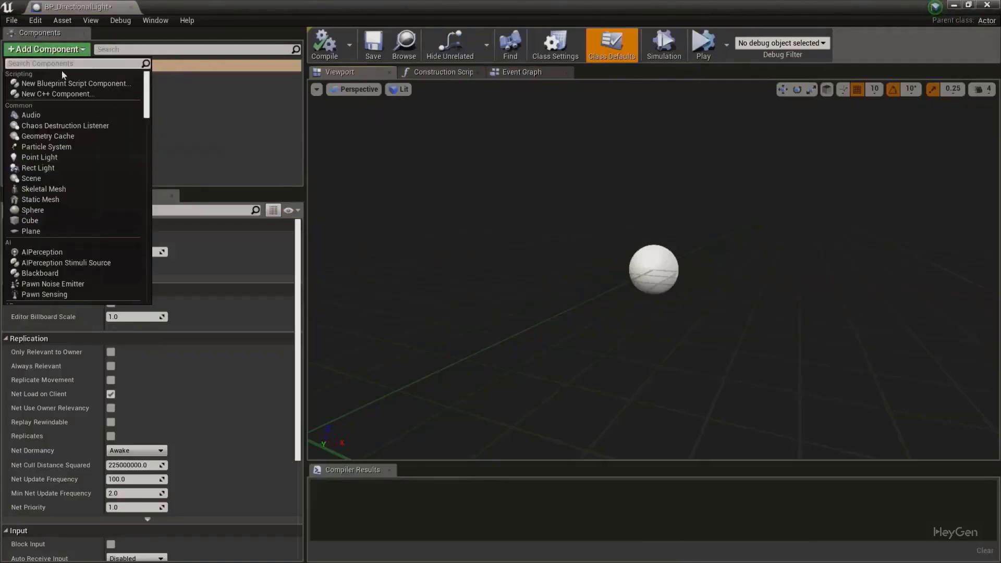
{"action": "type", "text": "dire"}
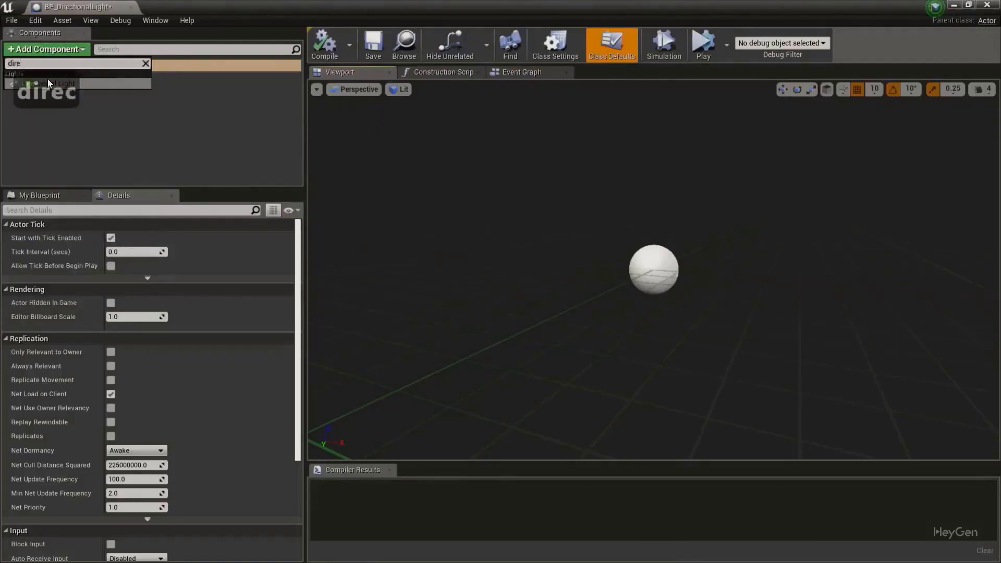
{"action": "type", "text": "ction light"}
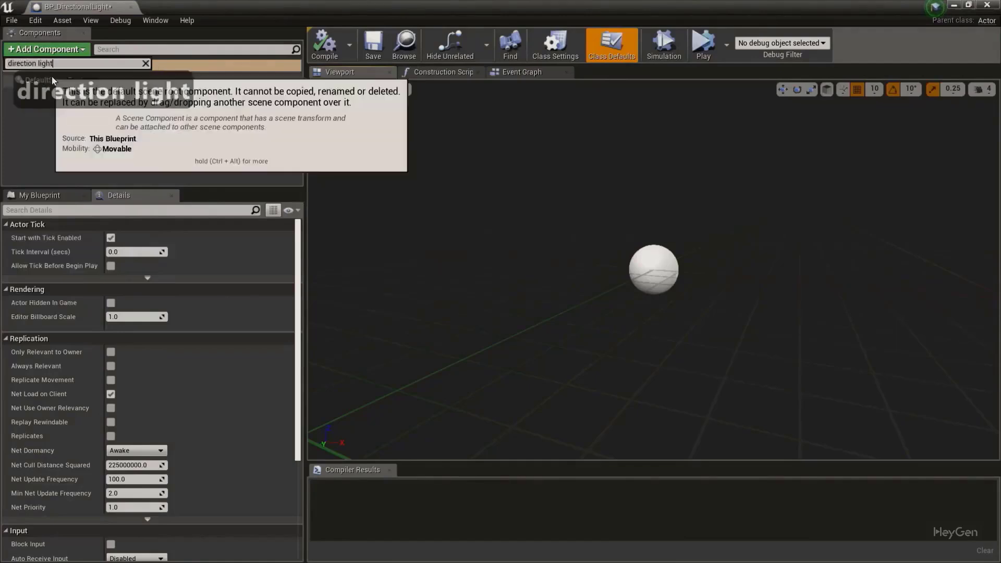
{"action": "key", "text": "BackSpace"}
{"action": "key", "text": "BackSpace"}
{"action": "key", "text": "BackSpace"}
{"action": "key", "text": "BackSpace"}
{"action": "key", "text": "BackSpace"}
{"action": "key", "text": "BackSpace"}
{"action": "type", "text": "l"}
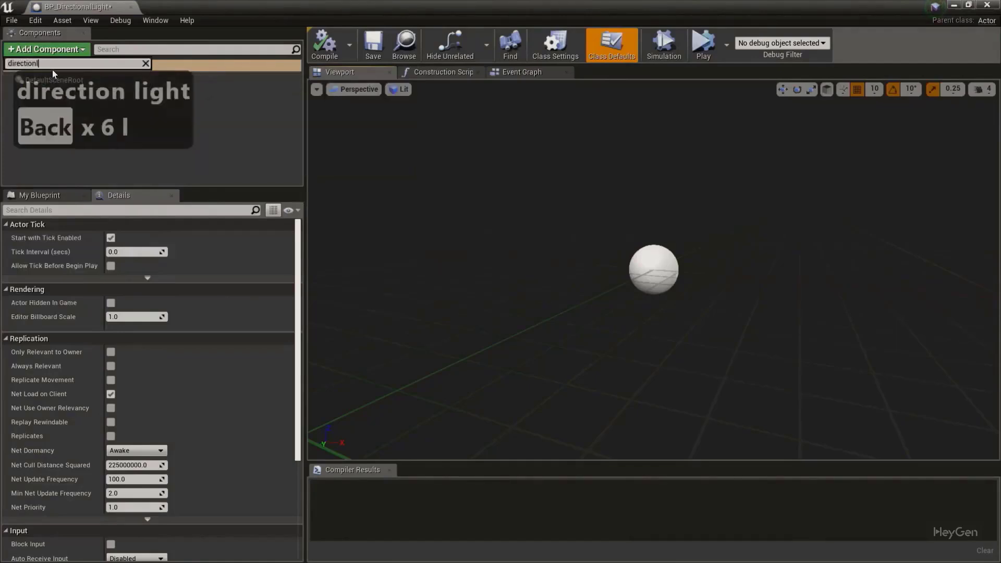
{"action": "key", "text": "BackSpace"}
{"action": "left_click", "coordinate": [55, 82]}
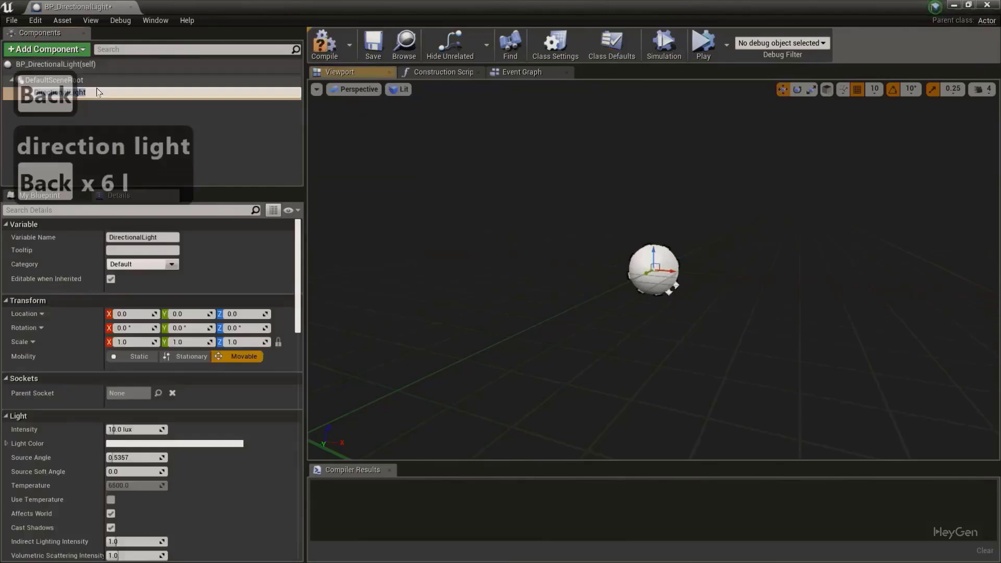
{"action": "left_click_drag", "start_coordinate": [87, 92], "coordinate": [83, 81]}
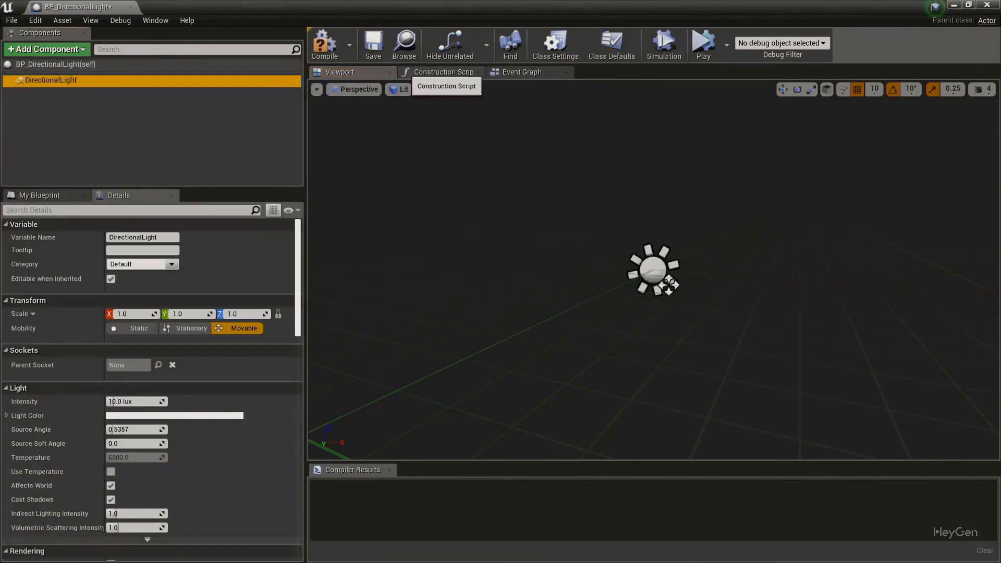
Place a DirectionalLight component reference in the Construction Script graph
{"action": "left_click", "coordinate": [417, 77]}
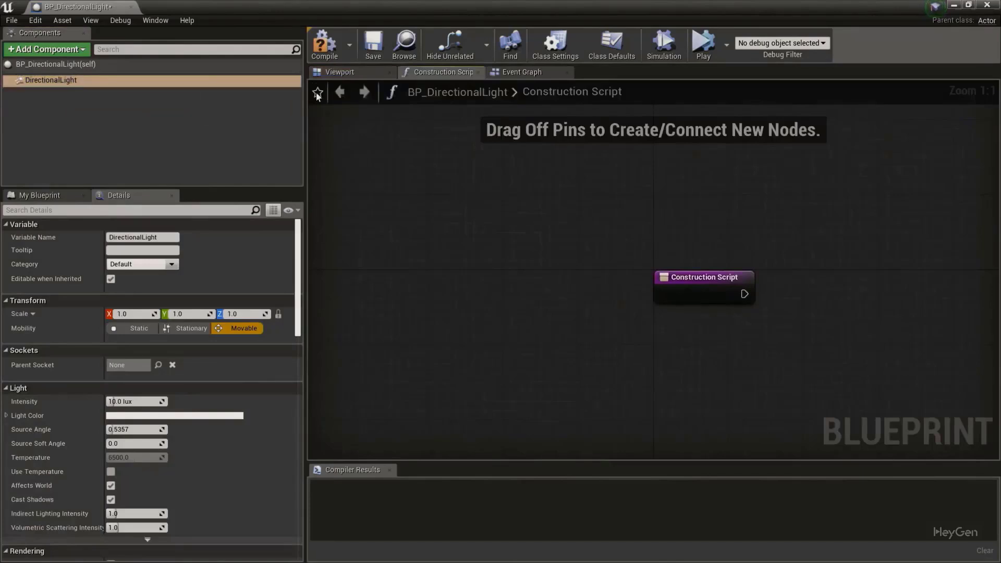
{"action": "right_click_drag", "start_coordinate": [638, 272], "coordinate": [422, 202]}
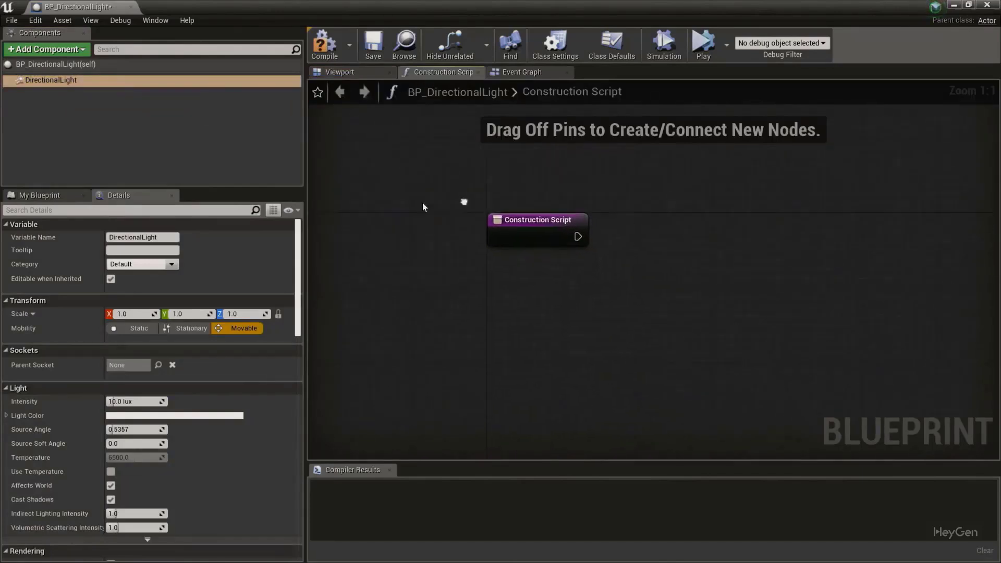
{"action": "right_click", "coordinate": [529, 294]}
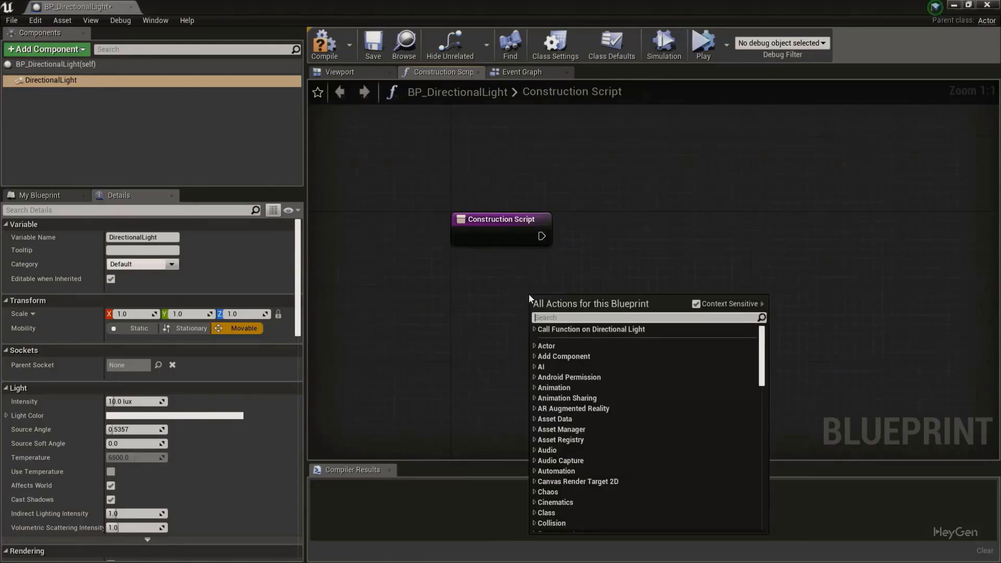
{"action": "key", "text": "Escape"}
{"action": "left_click", "coordinate": [124, 98]}
{"action": "left_click", "coordinate": [76, 81]}
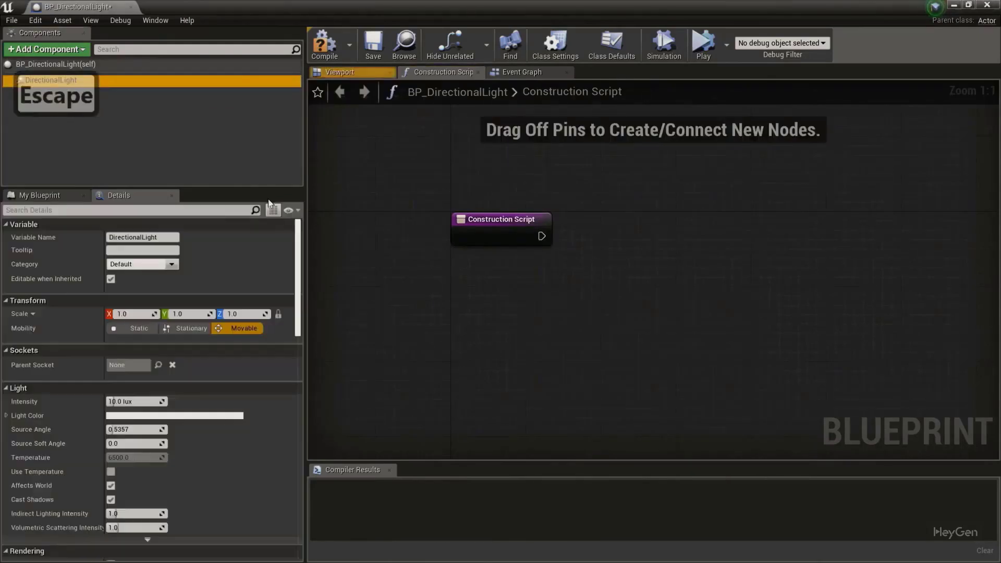
{"action": "left_click_drag", "start_coordinate": [408, 327], "coordinate": [409, 330]}
Add a Get Forward Vector node wired from the DirectionalLight reference
{"action": "left_click_drag", "start_coordinate": [484, 334], "coordinate": [527, 338]}
{"action": "type", "text": "fo"}
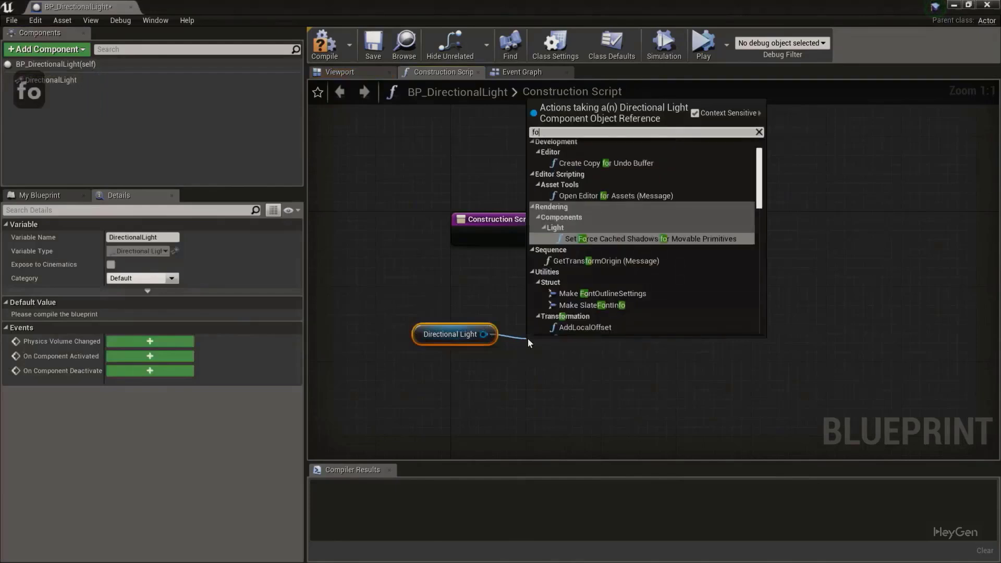
{"action": "type", "text": "rwar"}
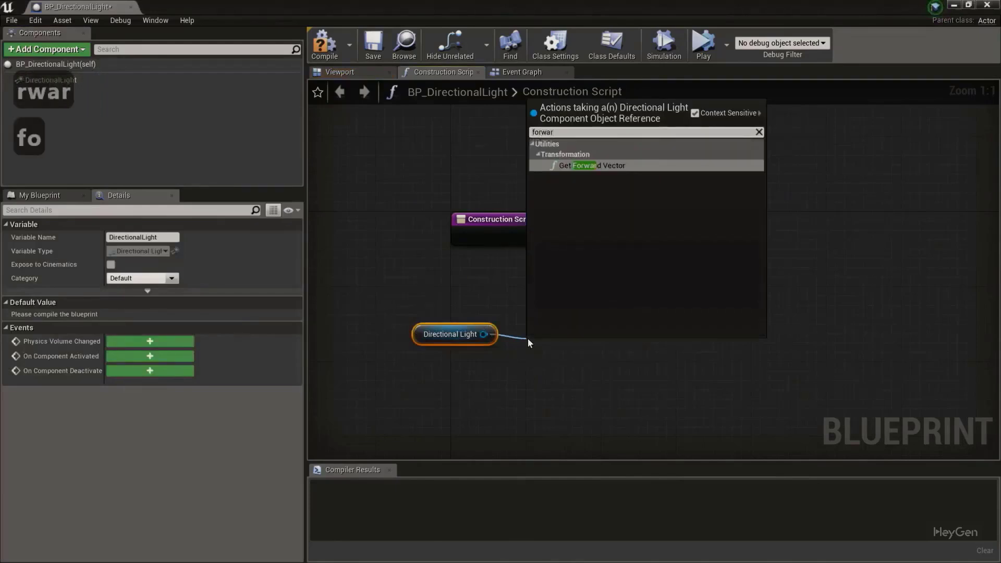
{"action": "left_click", "coordinate": [574, 166]}
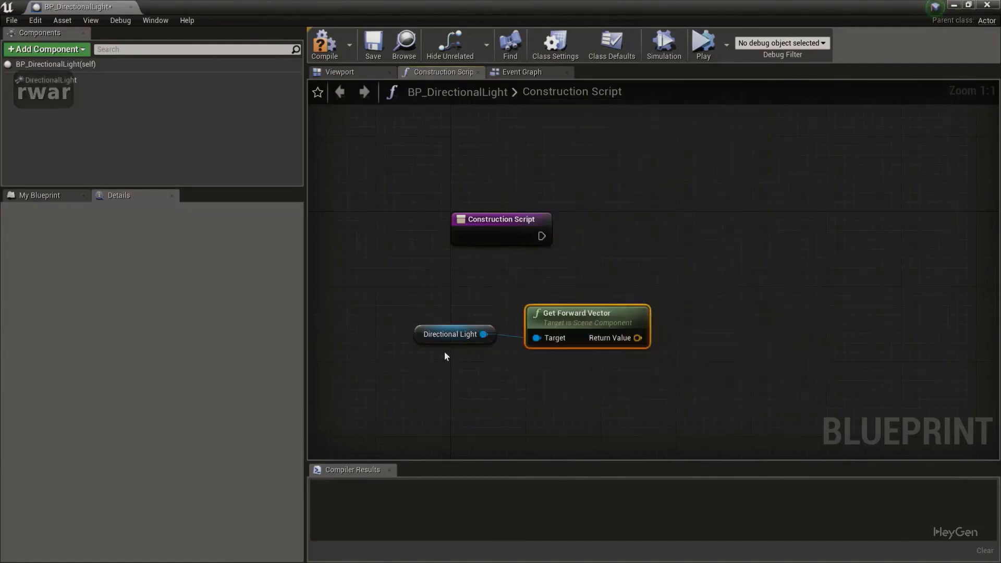
{"action": "left_click", "coordinate": [432, 342]}
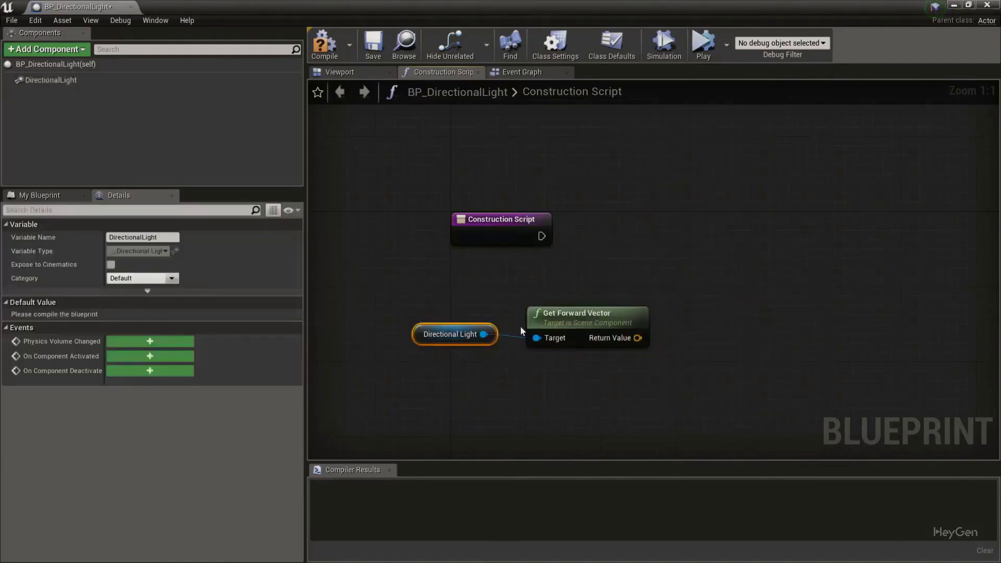
{"action": "right_click_drag", "start_coordinate": [581, 335], "coordinate": [576, 288]}
Add a vector Add node from the forward vector output, then delete it
{"action": "left_click_drag", "start_coordinate": [575, 305], "coordinate": [619, 323]}
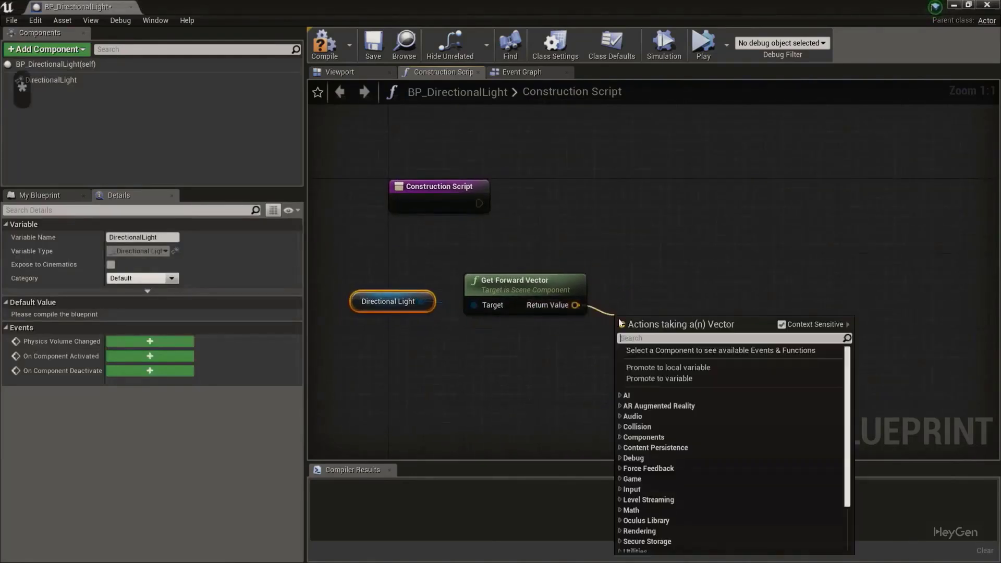
{"action": "type", "text": "+"}
{"action": "key", "text": "Return"}
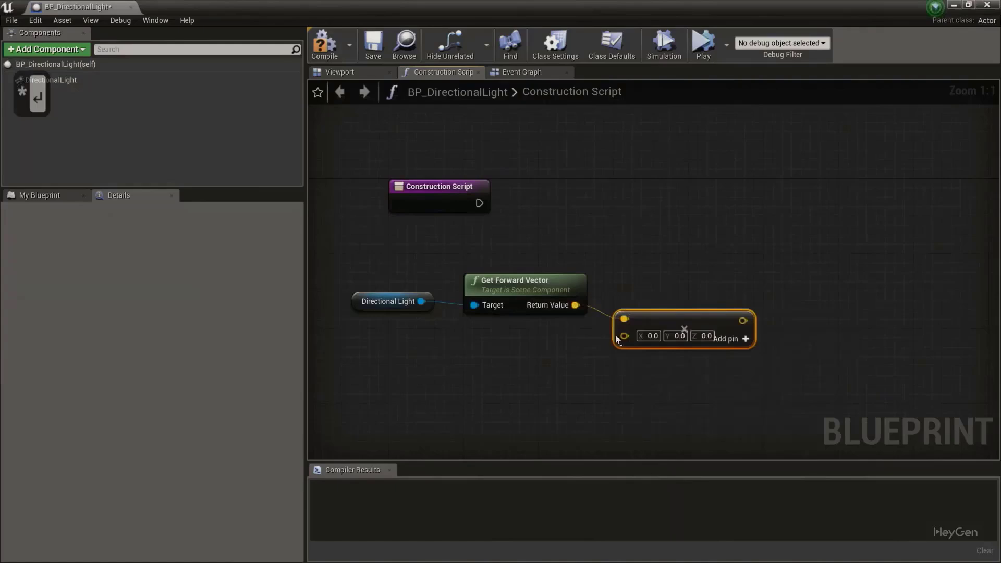
{"action": "key", "text": "Delete"}
Scale the Get Forward Vector output by -1.0 with a vector * float multiply node
{"action": "left_click_drag", "start_coordinate": [575, 306], "coordinate": [620, 308]}
{"action": "type", "text": "+"}
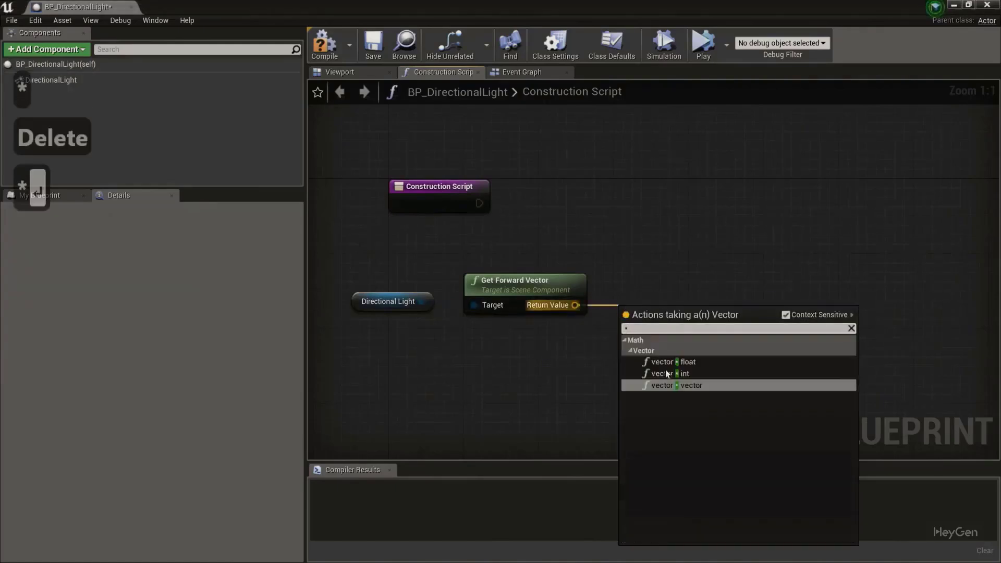
{"action": "left_click", "coordinate": [669, 363]}
{"action": "left_click", "coordinate": [650, 328]}
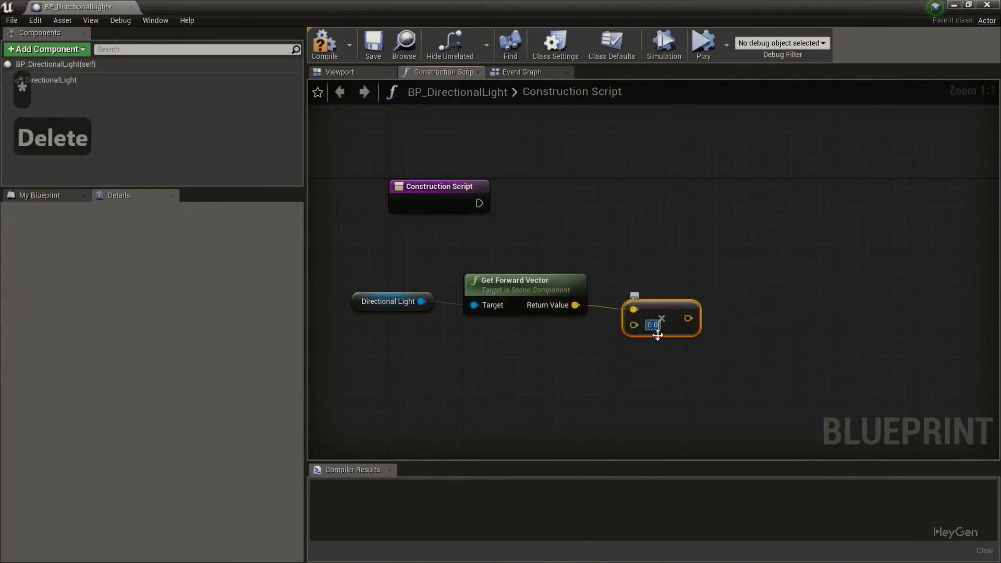
{"action": "type", "text": "-1"}
{"action": "key", "text": "Return"}
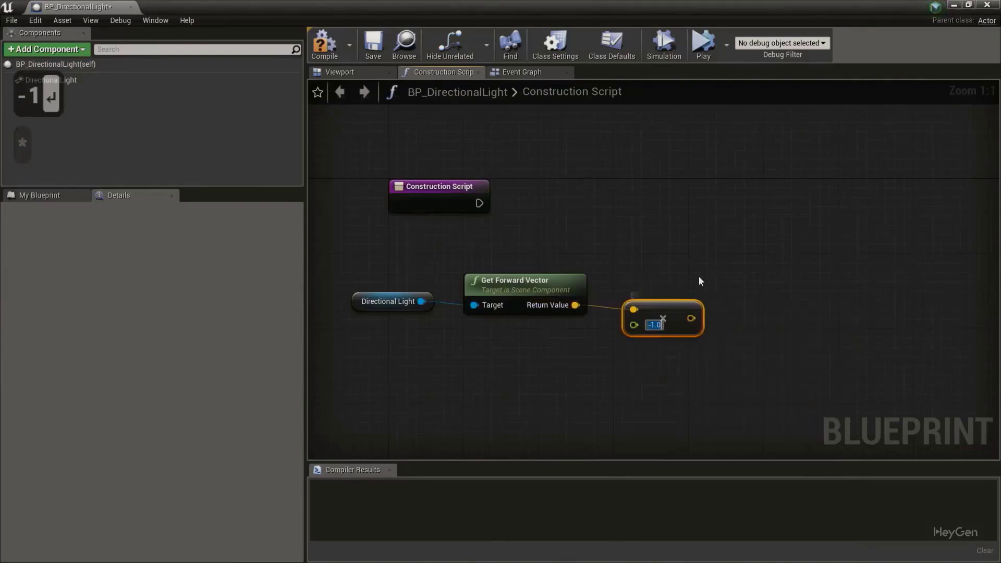
{"action": "left_click", "coordinate": [700, 282]}
{"action": "right_click_drag", "start_coordinate": [708, 282], "coordinate": [647, 297]}
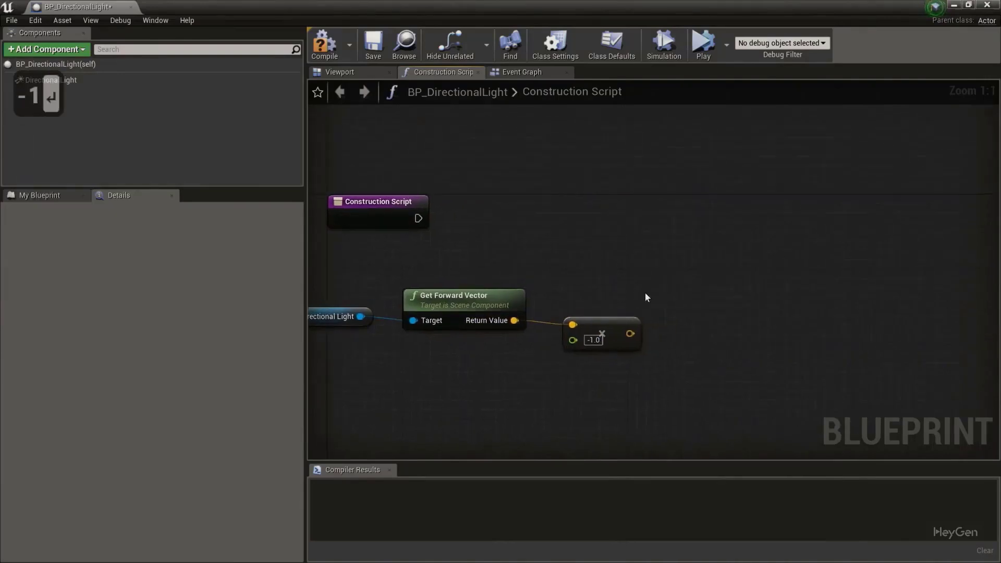
{"action": "left_click_drag", "start_coordinate": [630, 333], "coordinate": [690, 295]}
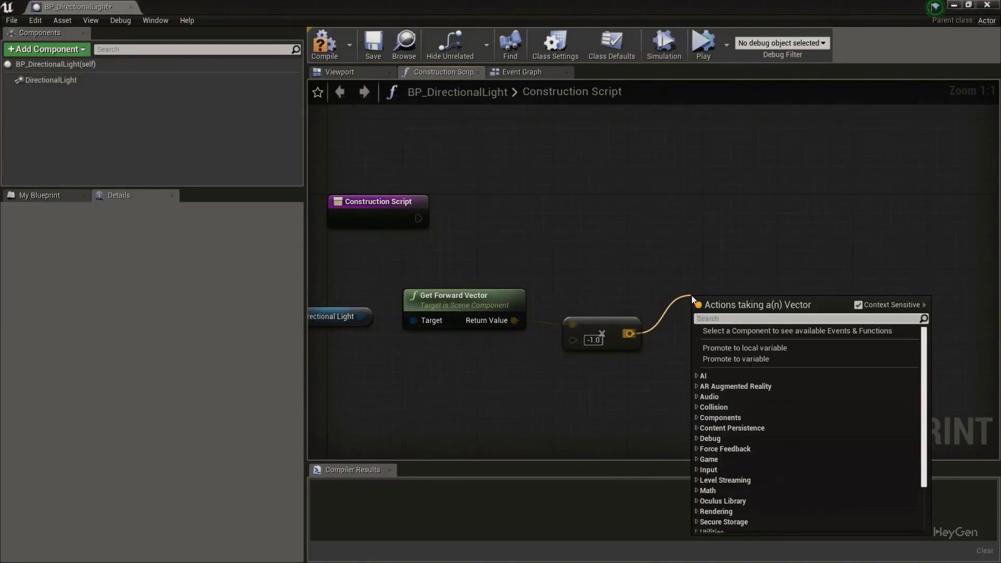
Add a Set Vector Parameter Value node from the multiply result and move it up-right
{"action": "type", "text": "set vector para"}
{"action": "key", "text": "Down"}
{"action": "key", "text": "Up"}
{"action": "key", "text": "Up"}
{"action": "key", "text": "Return"}
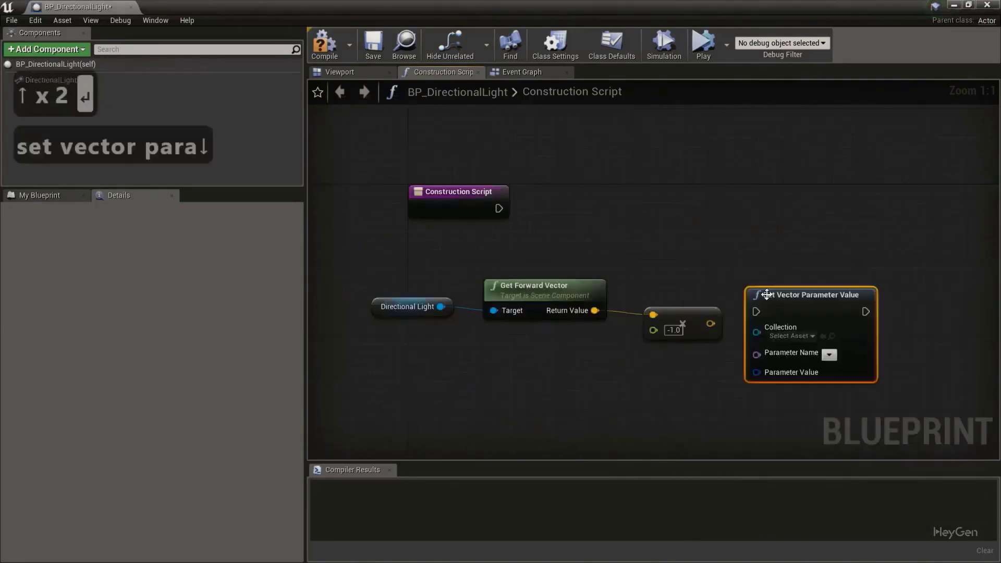
{"action": "left_click_drag", "start_coordinate": [780, 307], "coordinate": [789, 270]}
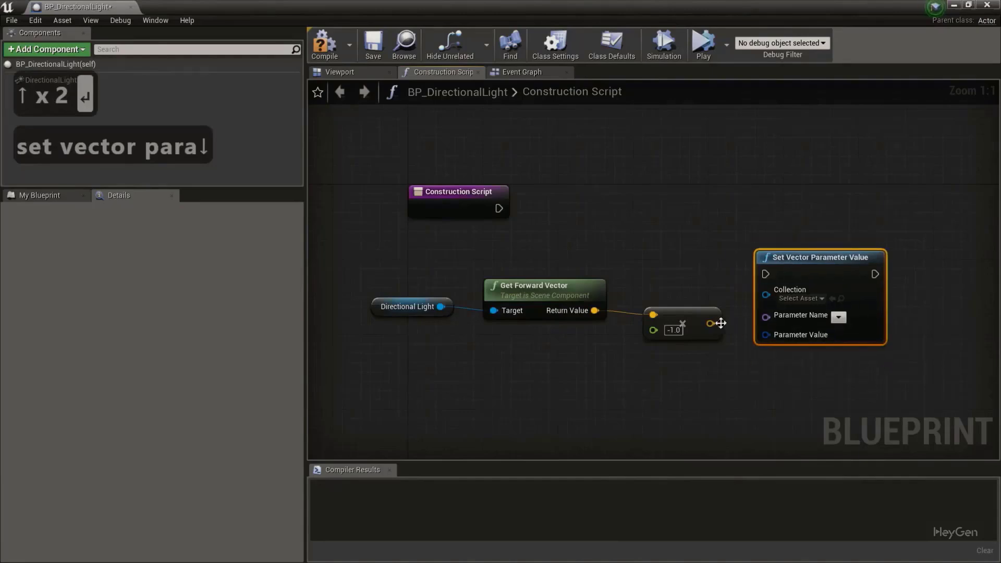
Wire the negated vector to Parameter Value, target CustomLightParams' LightVector, and run it from Construction Script
{"action": "left_click_drag", "start_coordinate": [710, 323], "coordinate": [781, 335]}
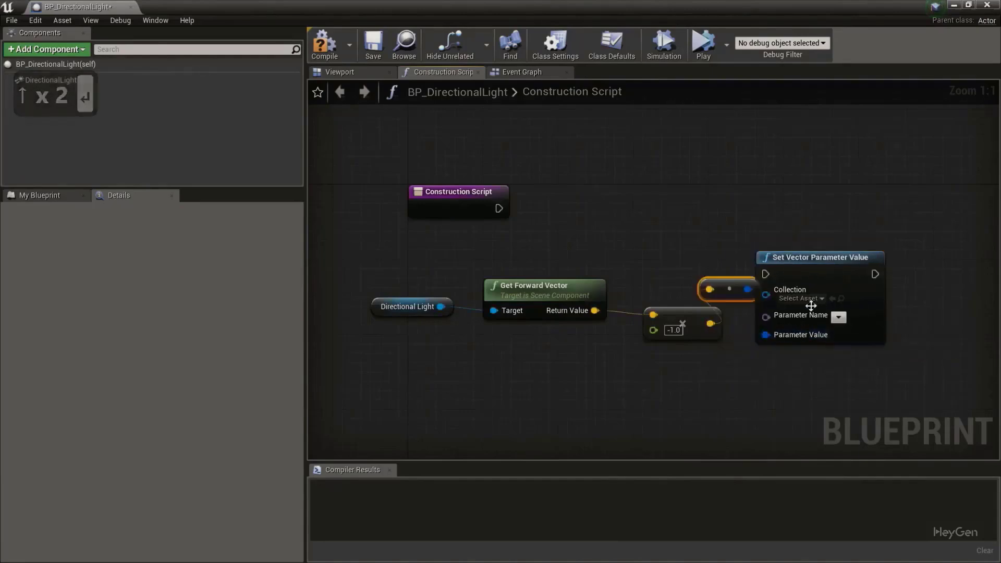
{"action": "left_click_drag", "start_coordinate": [809, 260], "coordinate": [828, 204]}
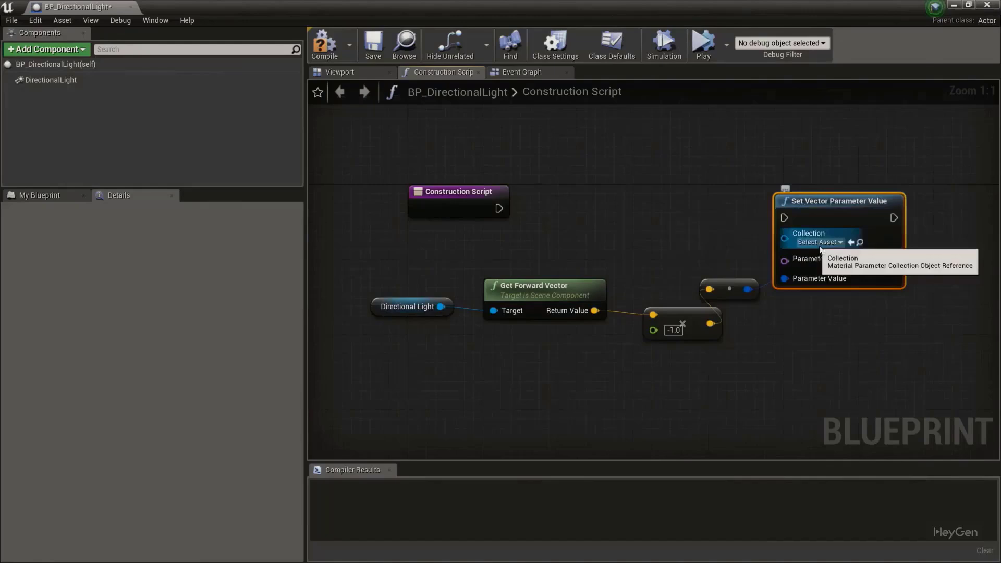
{"action": "left_click", "coordinate": [829, 242]}
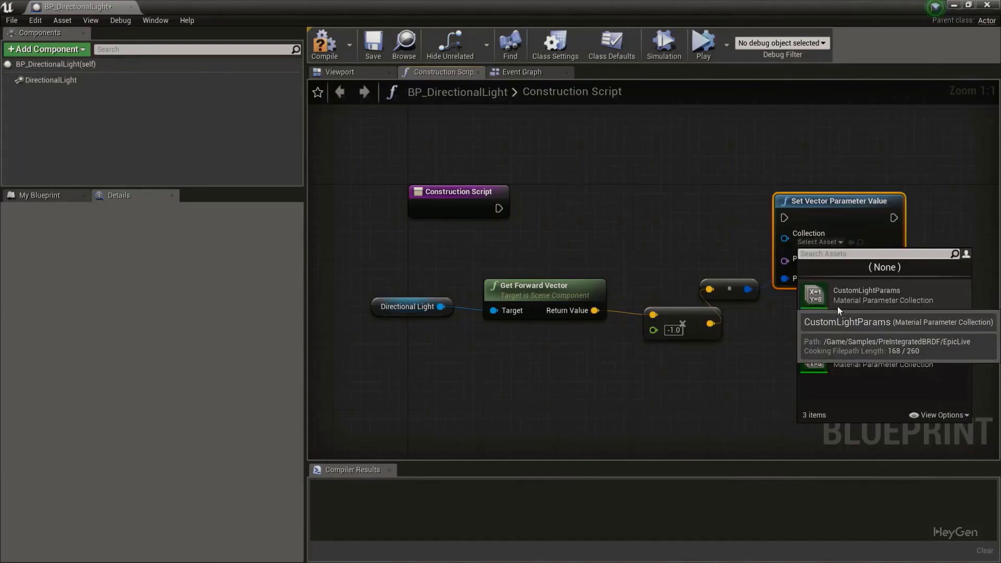
{"action": "left_click", "coordinate": [875, 298]}
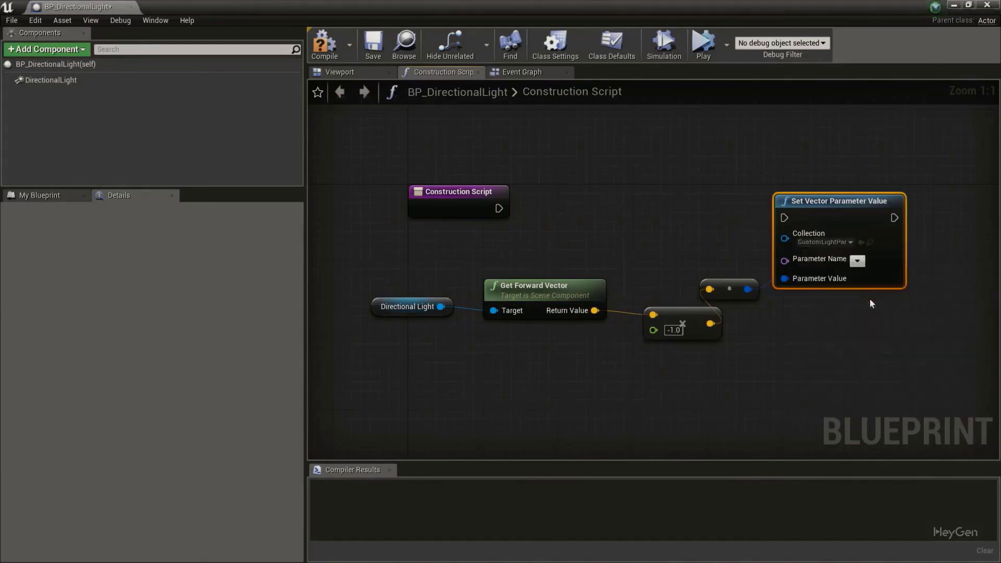
{"action": "left_click", "coordinate": [865, 272]}
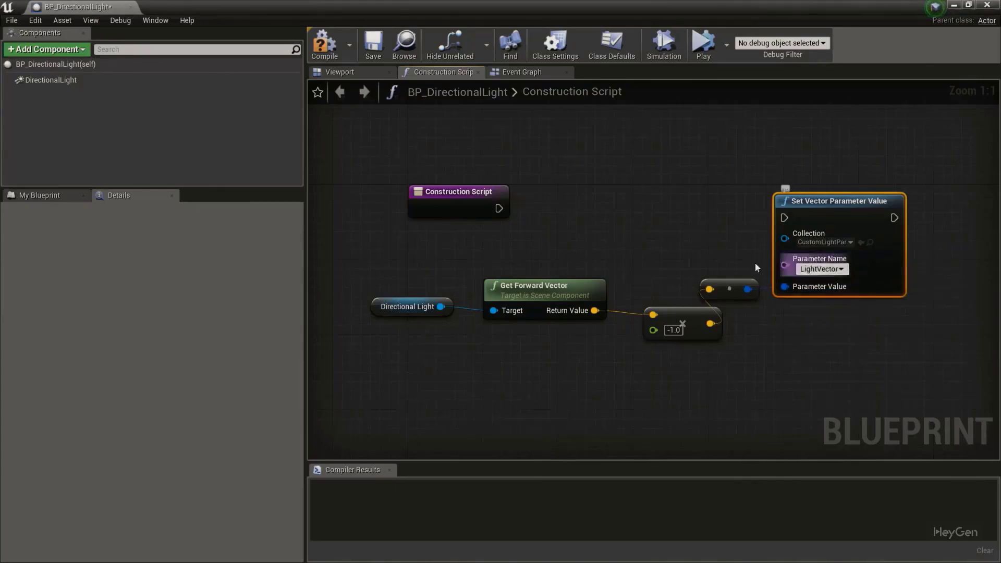
{"action": "left_click_drag", "start_coordinate": [499, 208], "coordinate": [785, 218]}
Zoom out and move the Construction Script node up and to the left
{"action": "left_click", "coordinate": [693, 242]}
{"action": "scroll", "coordinate": [687, 261], "scroll_direction": "down", "scroll_amount": 1}
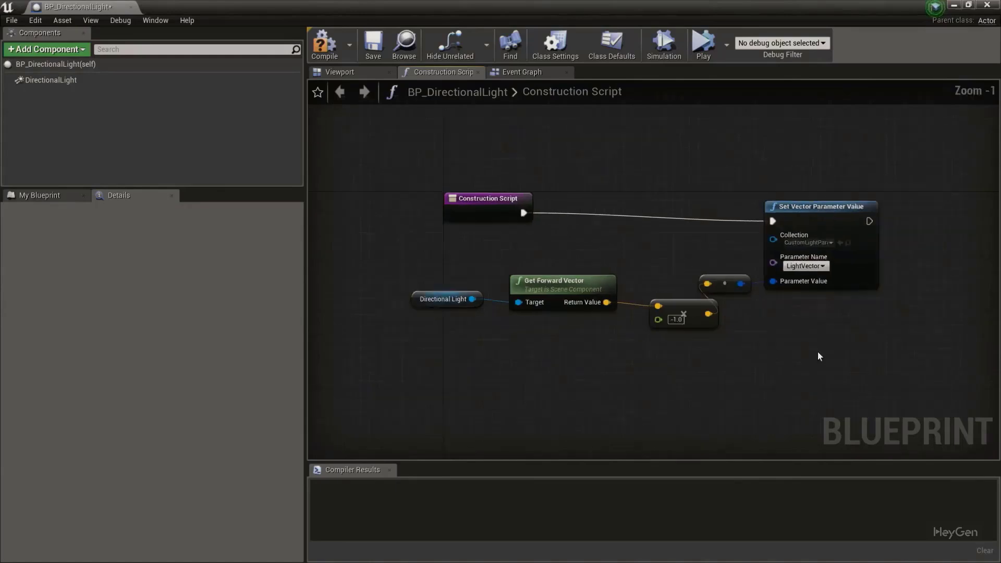
{"action": "left_click_drag", "start_coordinate": [655, 327], "coordinate": [430, 187]}
{"action": "left_click", "coordinate": [480, 269]}
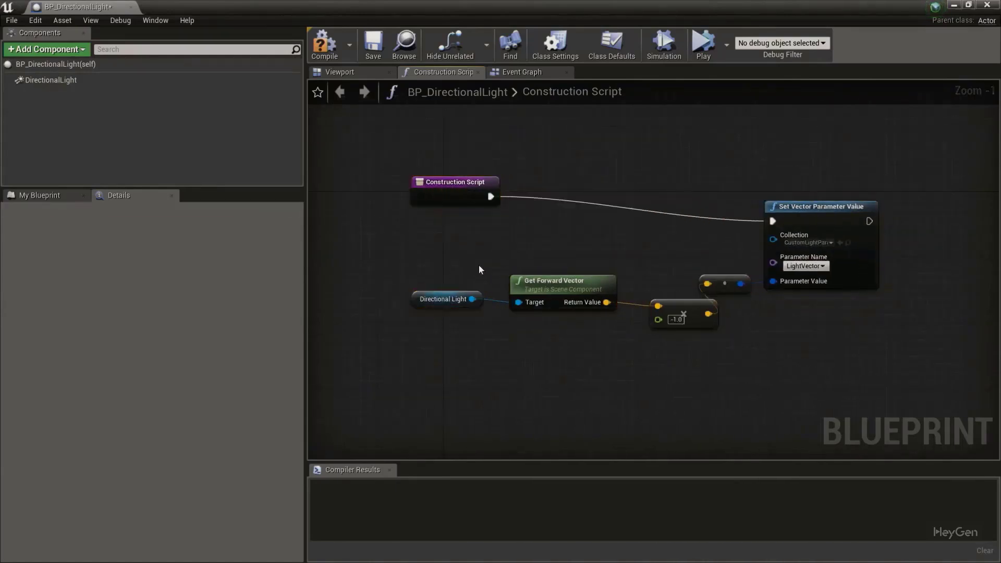
Select the five light-vector nodes together and bring up their context actions
{"action": "left_click", "coordinate": [469, 305]}
{"action": "left_click", "coordinate": [528, 308]}
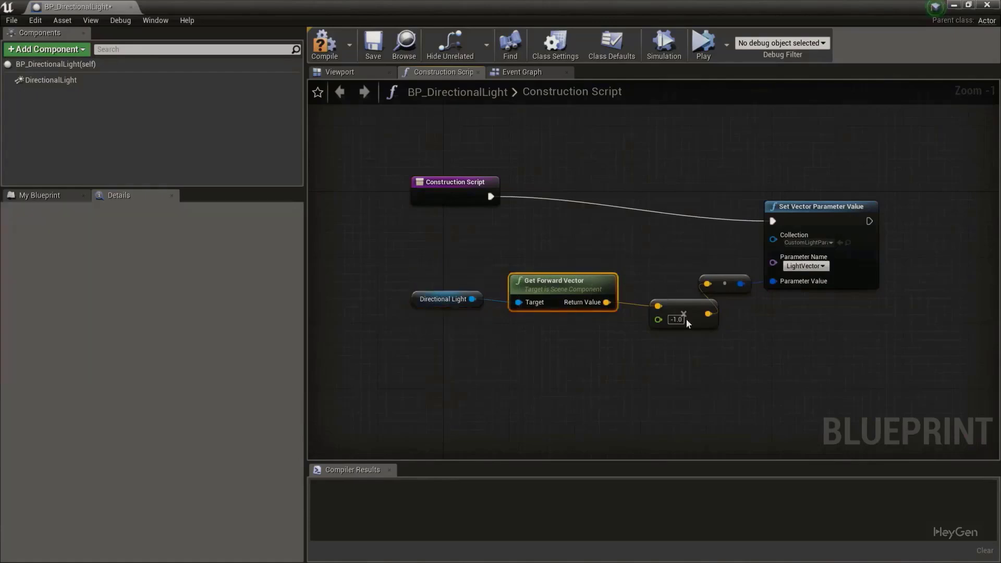
{"action": "left_click", "coordinate": [687, 322]}
{"action": "left_click_drag", "start_coordinate": [864, 315], "coordinate": [780, 185]}
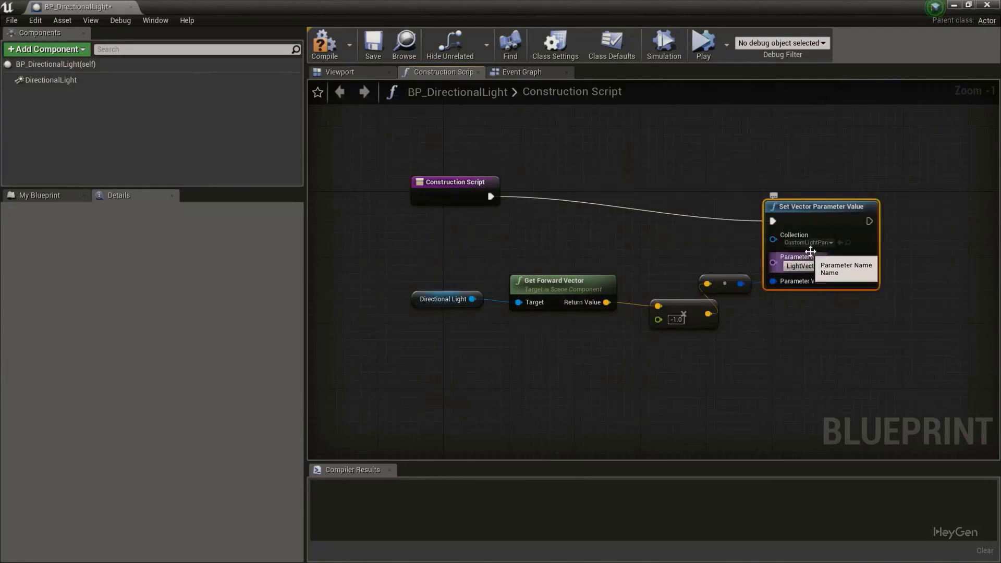
{"action": "left_click_drag", "start_coordinate": [807, 347], "coordinate": [459, 235]}
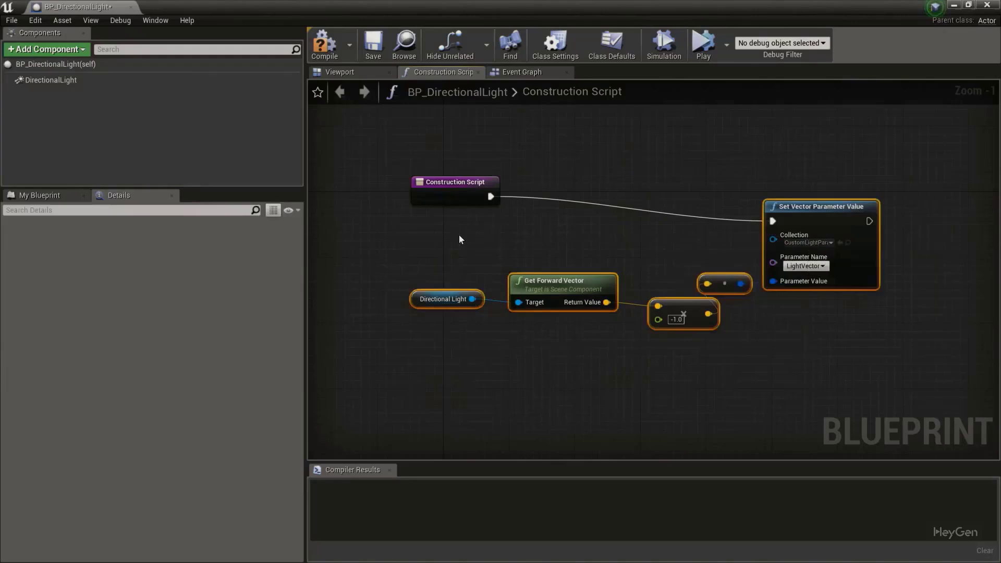
{"action": "left_click_drag", "start_coordinate": [445, 189], "coordinate": [436, 205]}
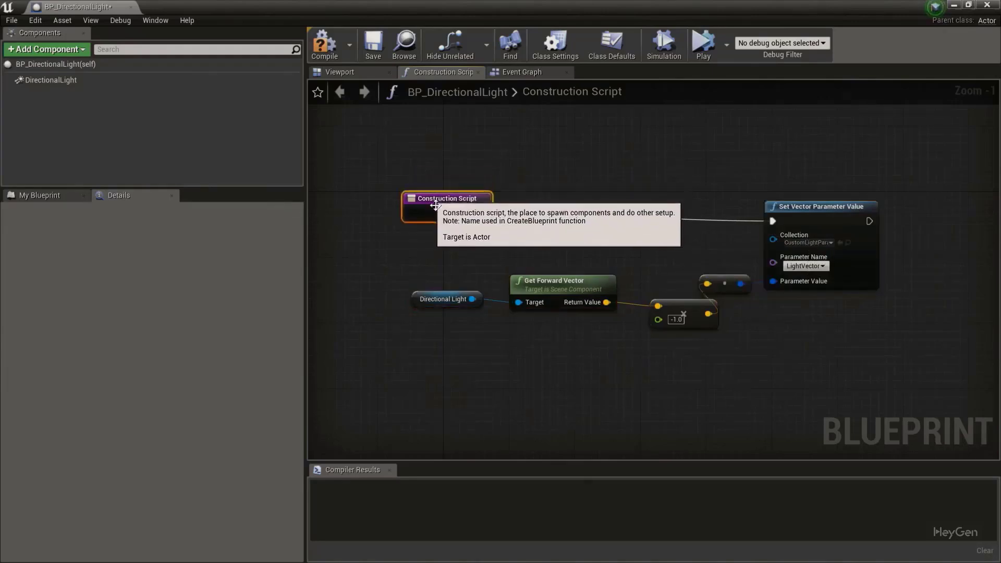
{"action": "left_click_drag", "start_coordinate": [443, 241], "coordinate": [834, 346]}
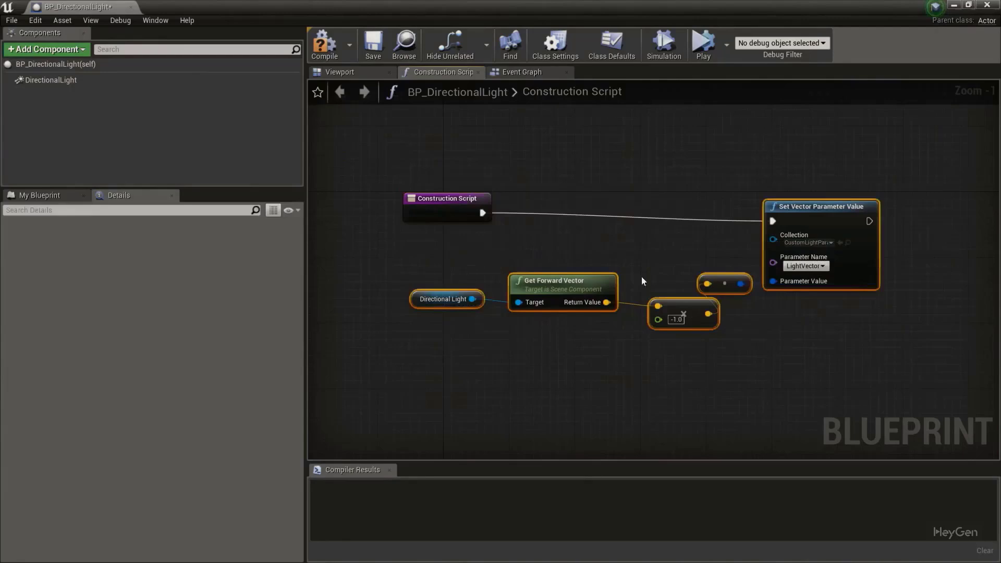
{"action": "right_click", "coordinate": [566, 281]}
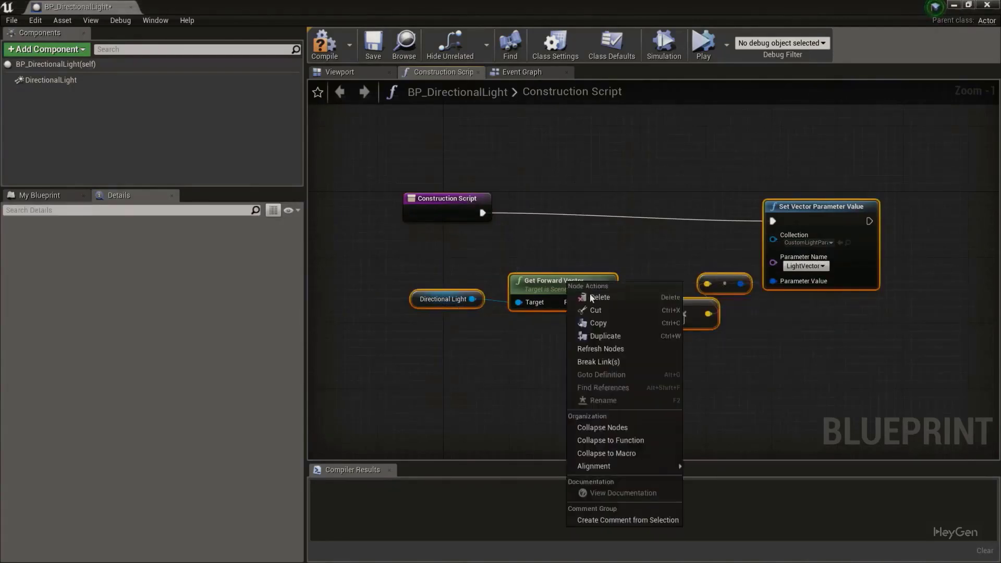